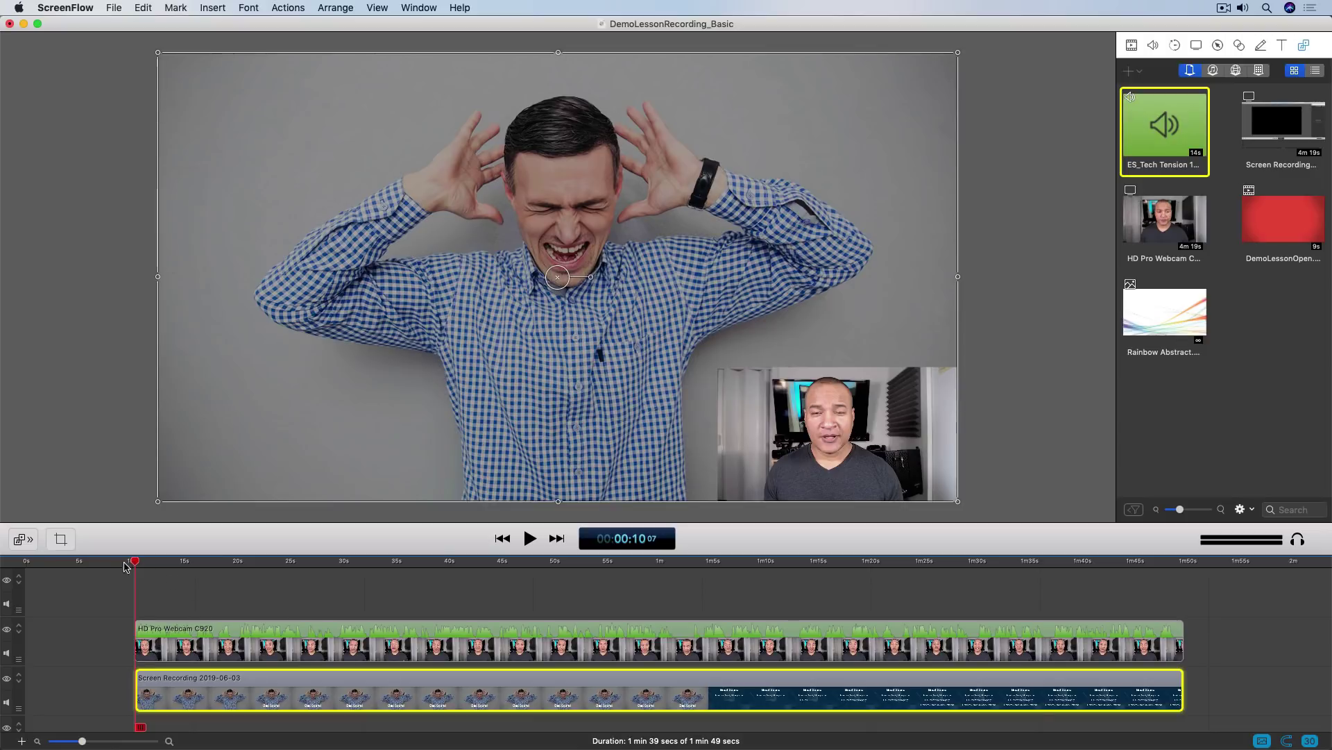
- Play the unedited basic recording from about the 10-second mark to review its layout
{"action": "left_click", "coordinate": [150, 579]}
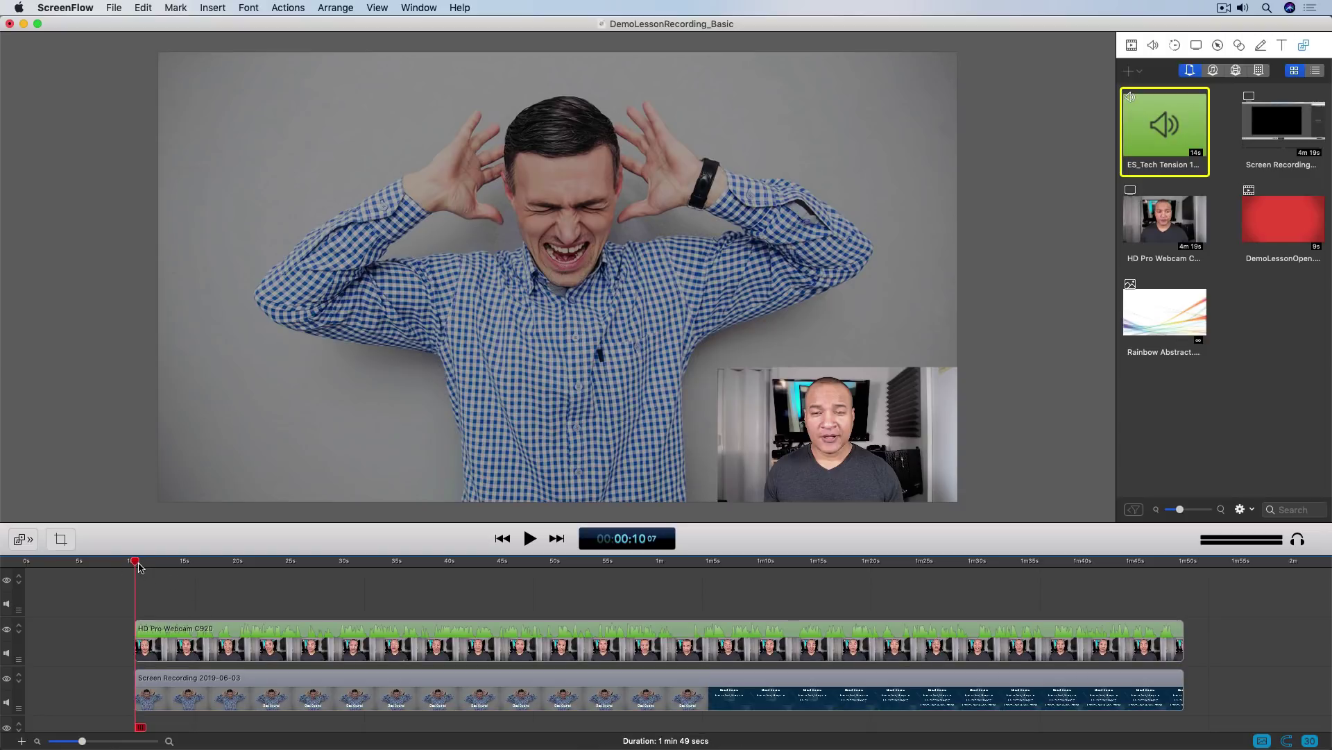
{"action": "key", "text": "space"}
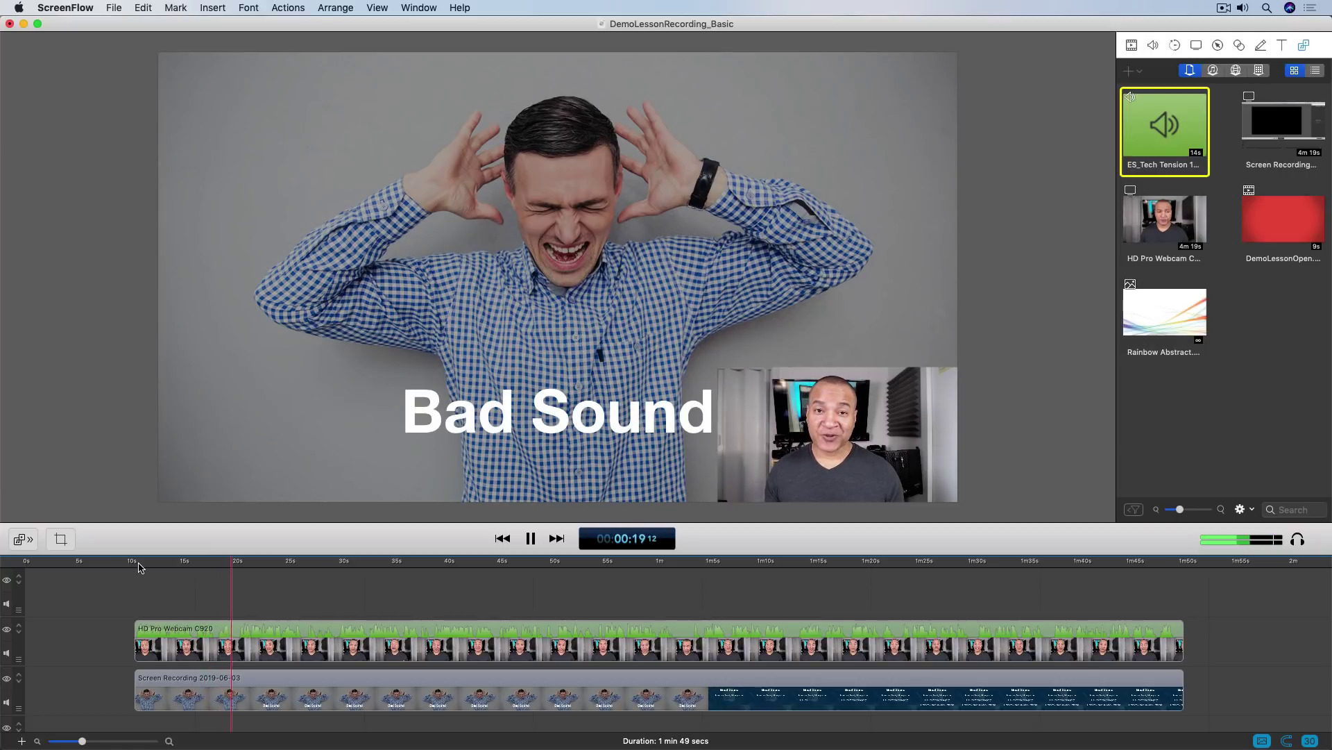
{"action": "key", "text": "space"}
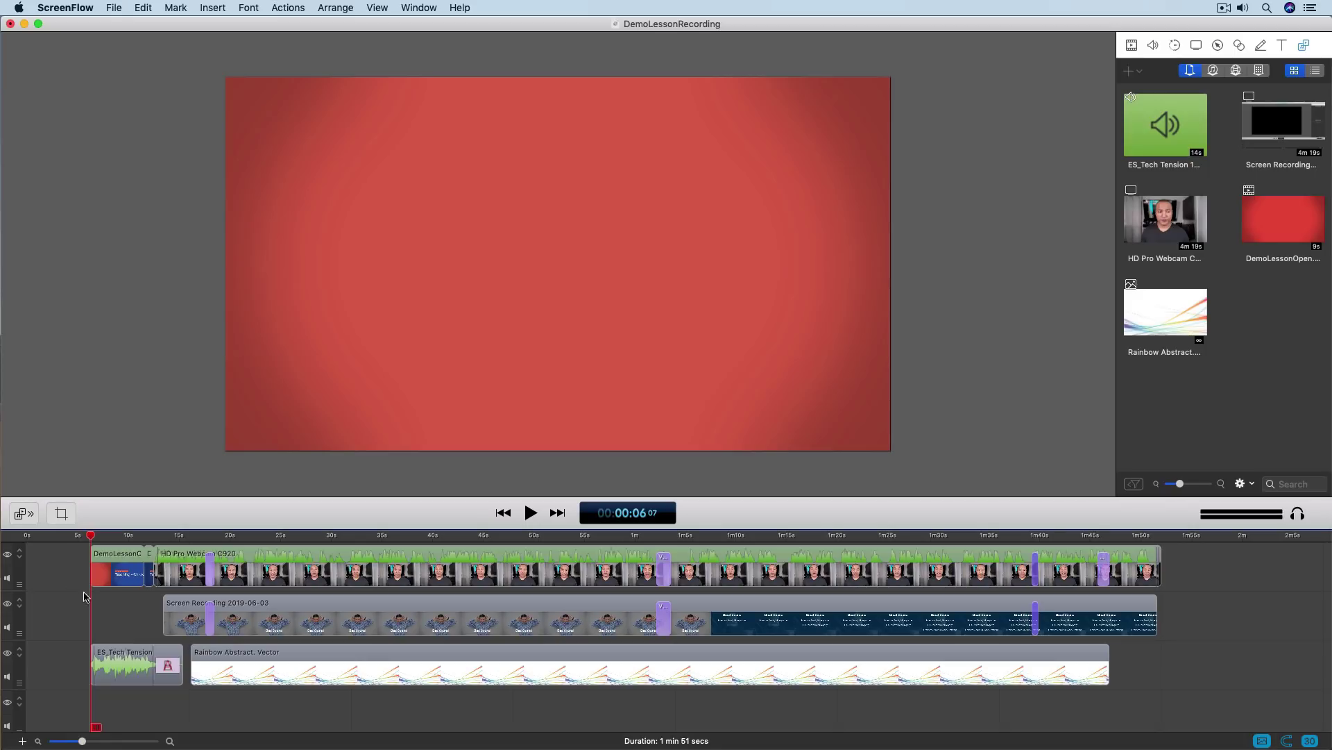
- Play the opening of the edited DemoLessonRecording timeline from about 6 to 22 seconds
{"action": "mouse_move", "coordinate": [112, 573]}
{"action": "mouse_move", "coordinate": [123, 675]}
{"action": "mouse_move", "coordinate": [491, 660]}
{"action": "key", "text": "space"}
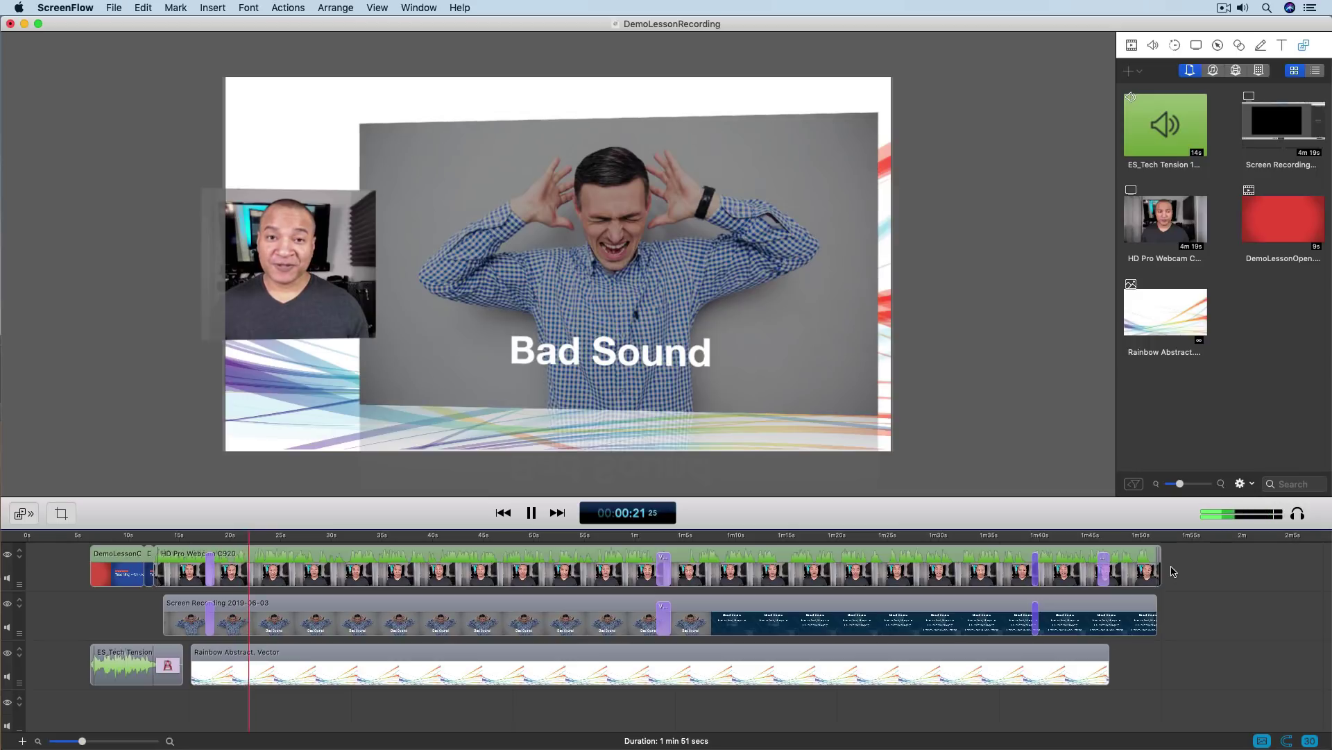
{"action": "key", "text": "space"}
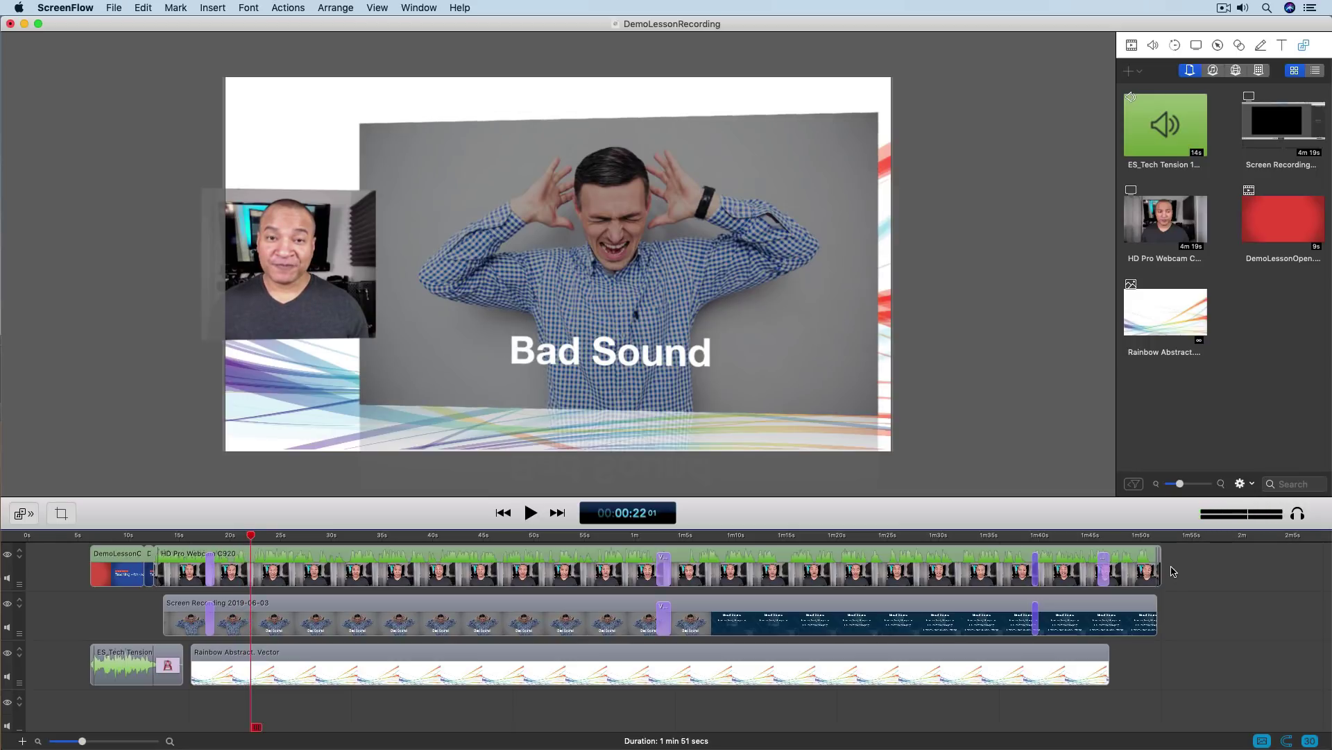
- Preview the edited timeline around the one-minute mark, and from the closing video actions through to its end
{"action": "left_click", "coordinate": [641, 541]}
{"action": "key", "text": "space"}
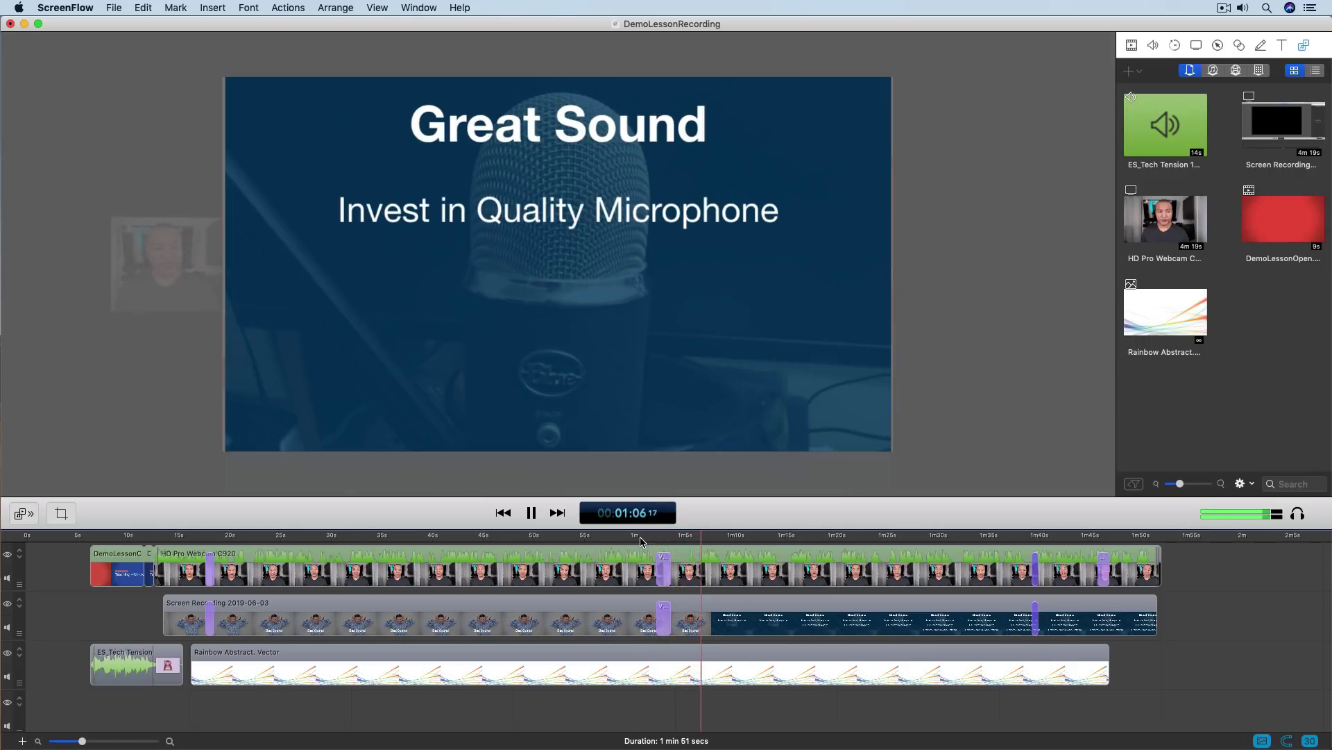
{"action": "key", "text": "space"}
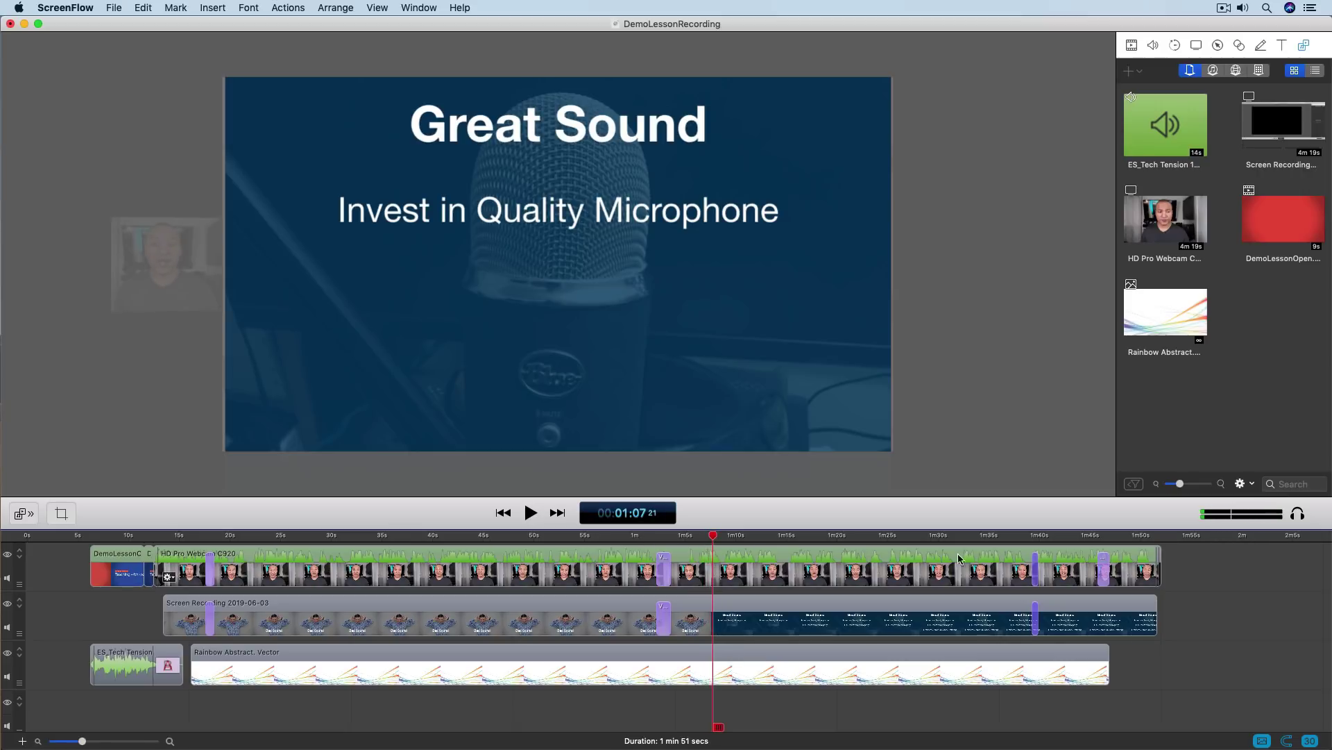
{"action": "left_click", "coordinate": [1020, 540]}
{"action": "key", "text": "space"}
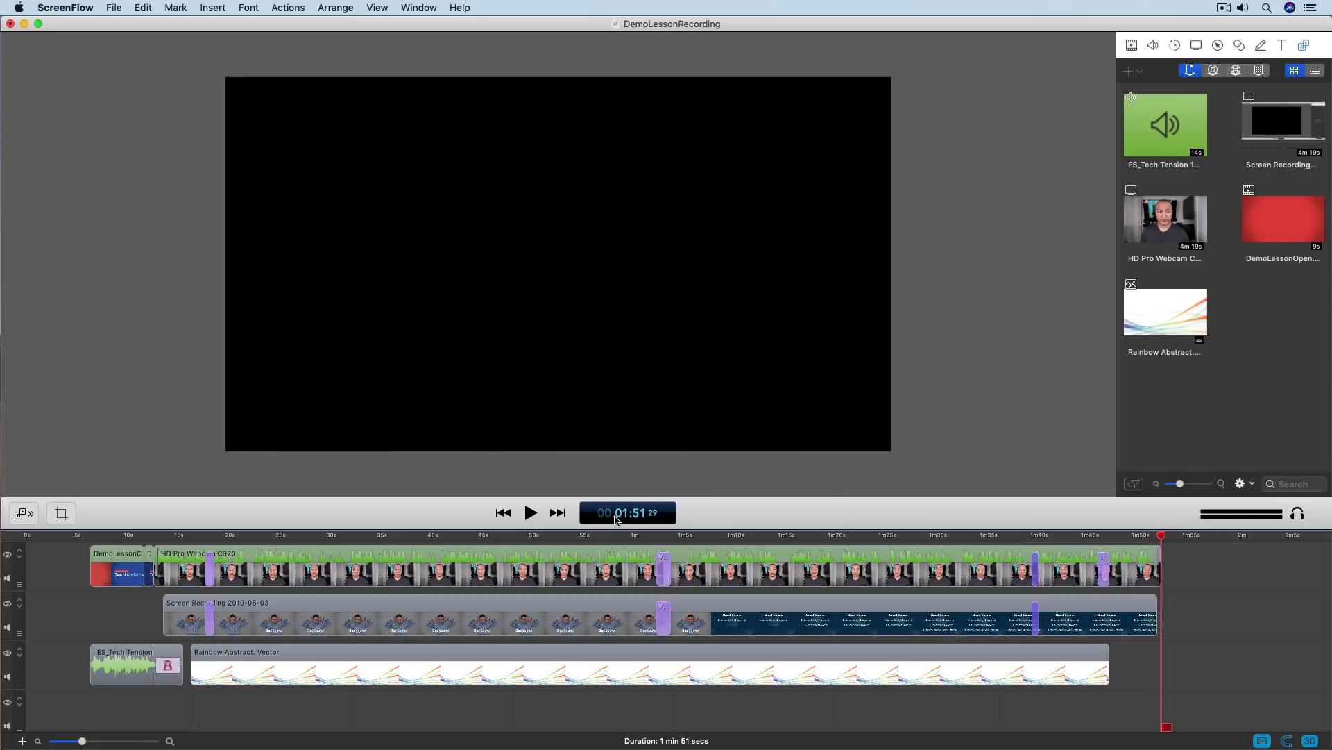
- Replay the video action transitions at about 17 seconds and just past one minute
{"action": "left_click", "coordinate": [199, 538]}
{"action": "key", "text": "space"}
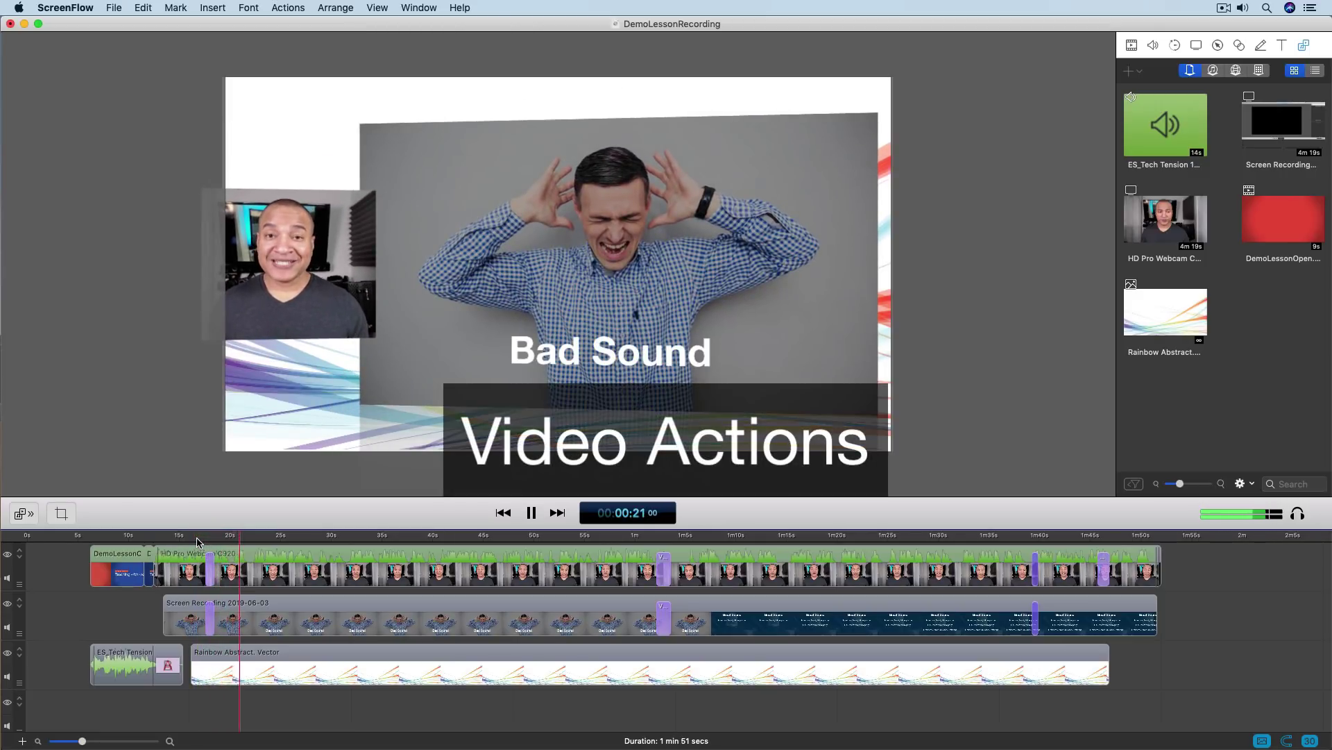
{"action": "key", "text": "space"}
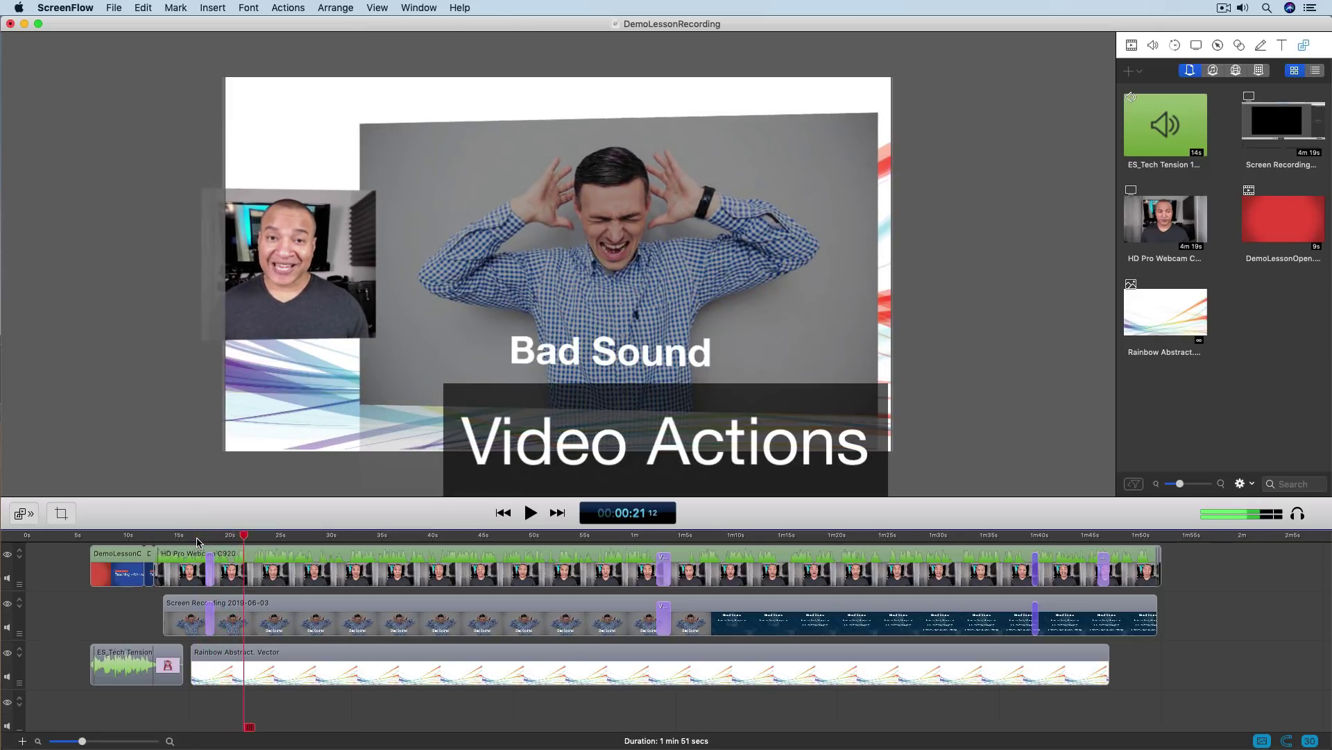
{"action": "left_click", "coordinate": [643, 538]}
{"action": "key", "text": "space"}
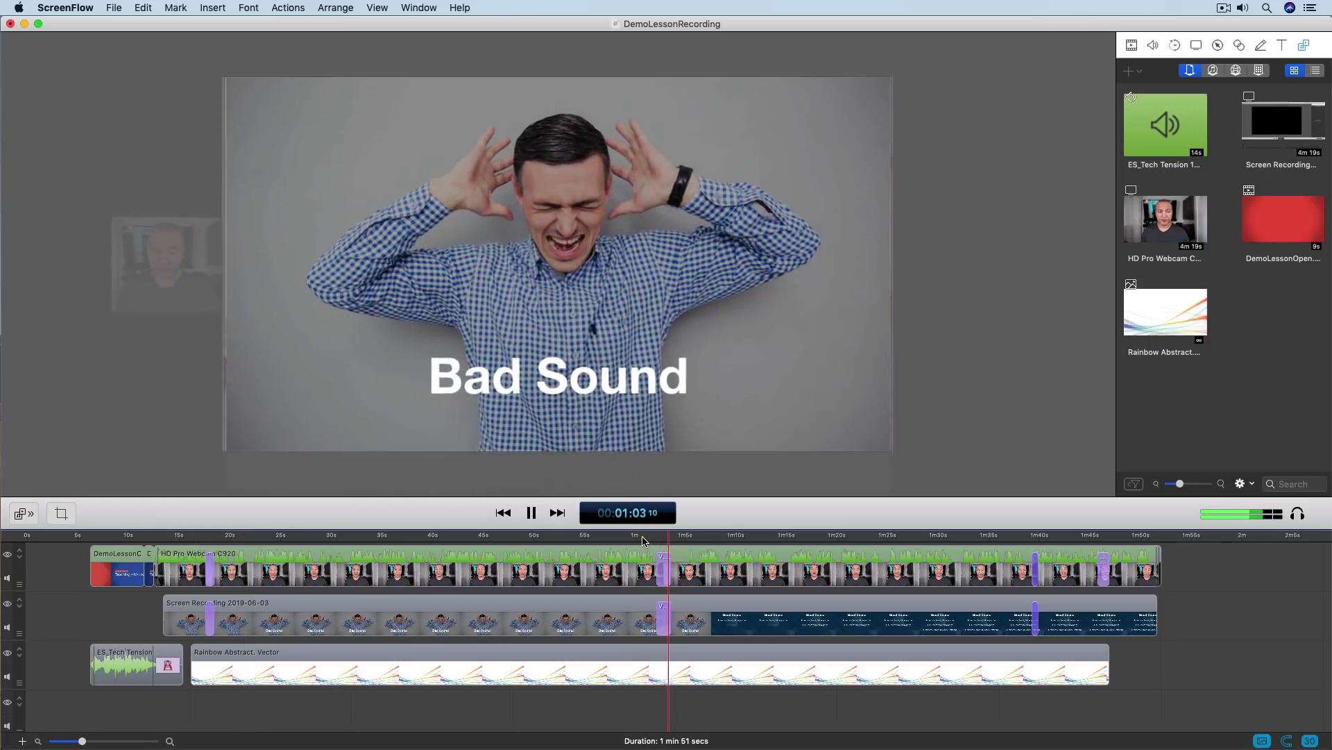
{"action": "key", "text": "space"}
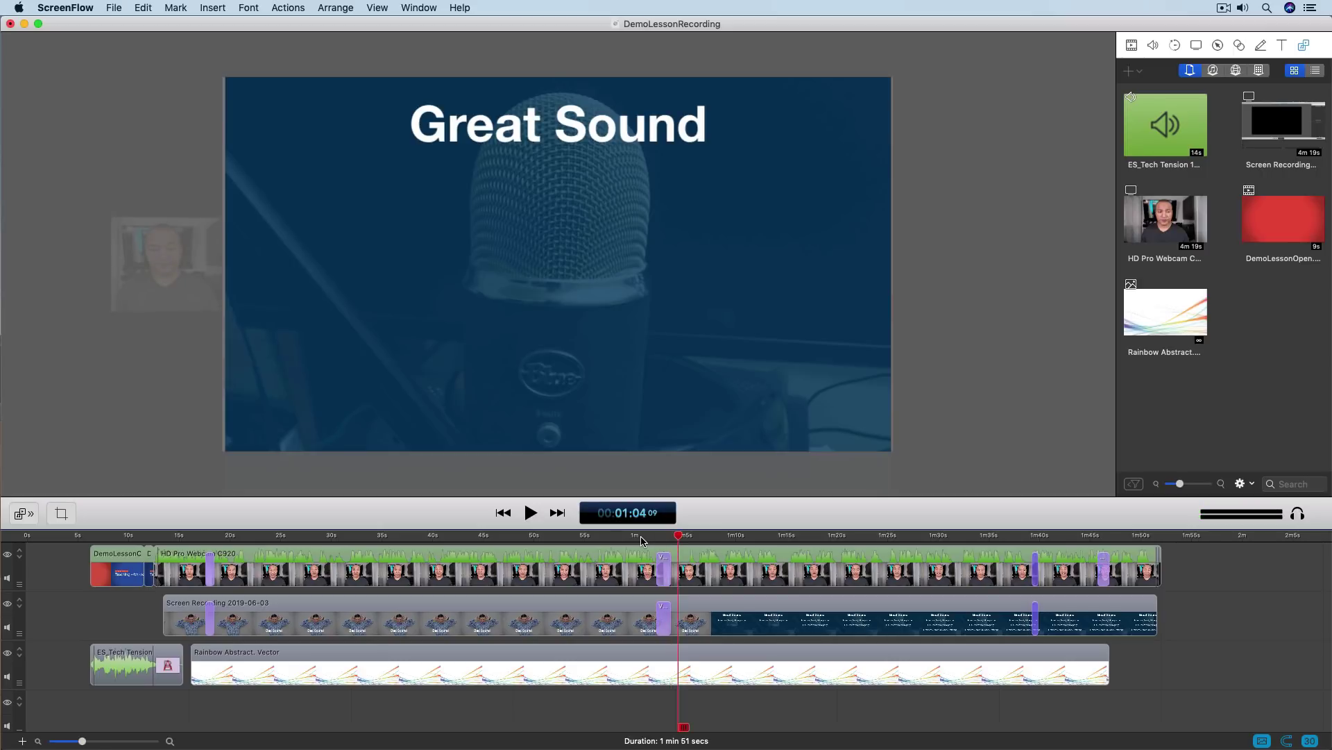
- Add a video action to the HD Pro Webcam C920 clip at about 40 seconds, and delete that action again
{"action": "left_click", "coordinate": [472, 557]}
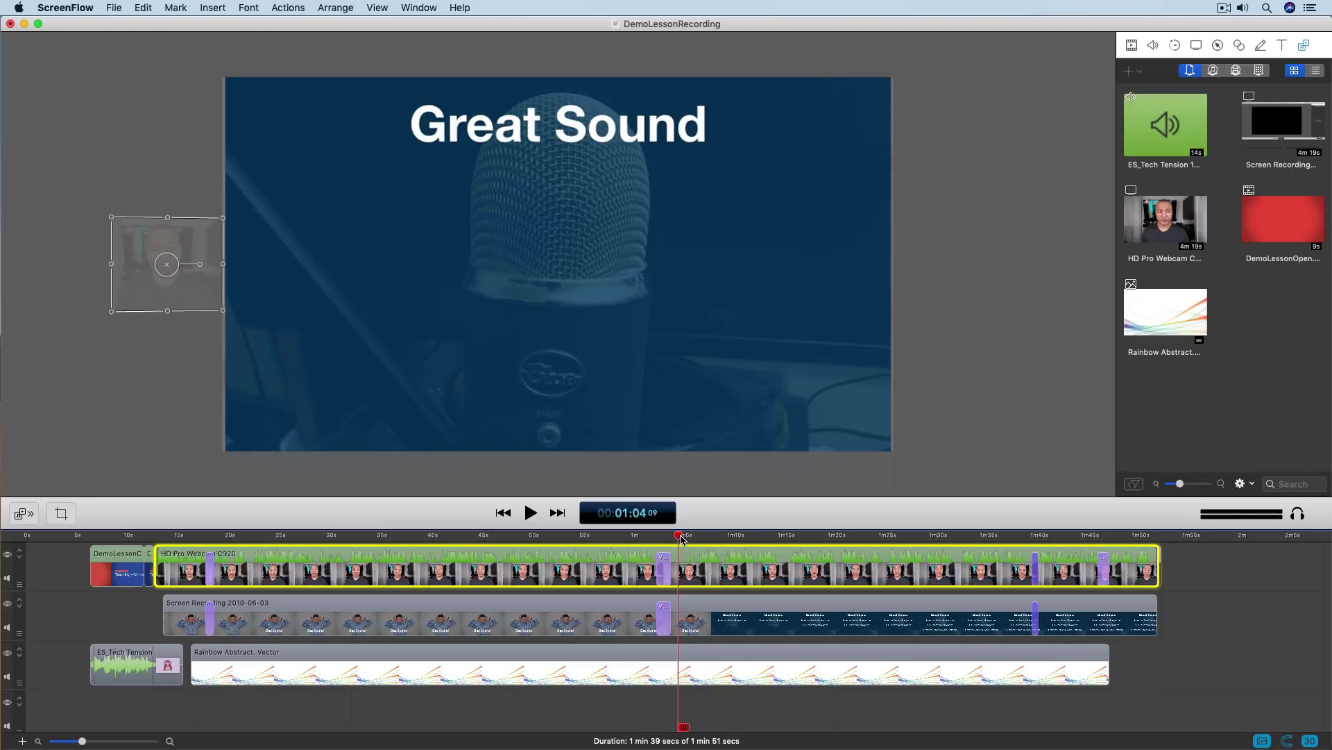
{"action": "left_click_drag", "start_coordinate": [682, 539], "coordinate": [443, 539]}
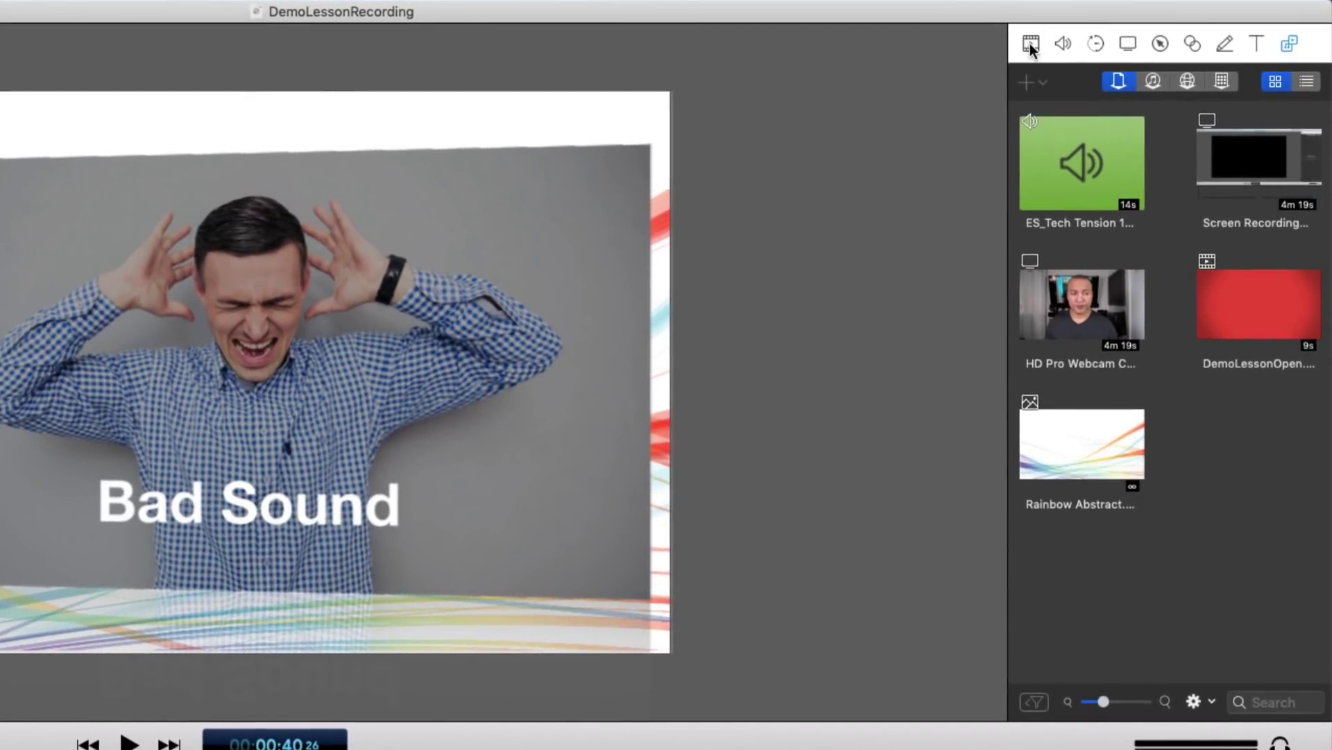
{"action": "left_click", "coordinate": [1030, 43]}
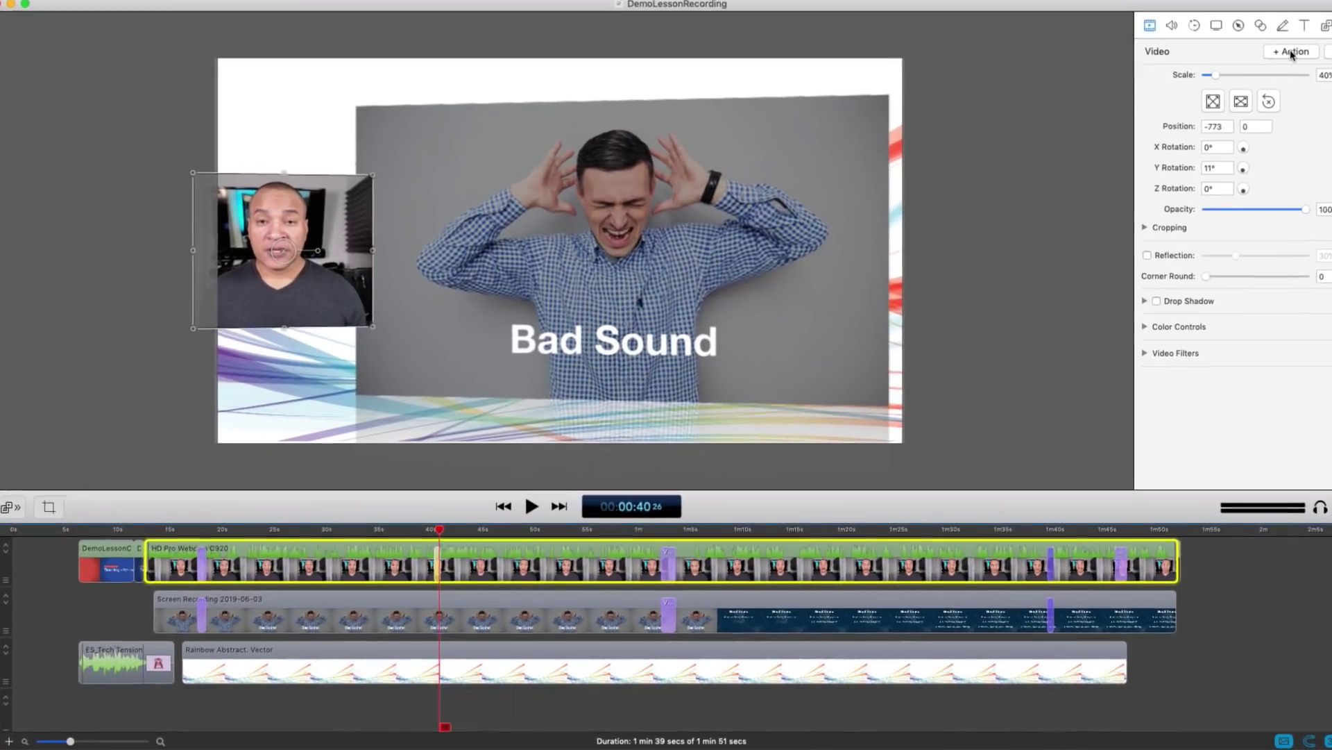
{"action": "left_click", "coordinate": [1292, 52]}
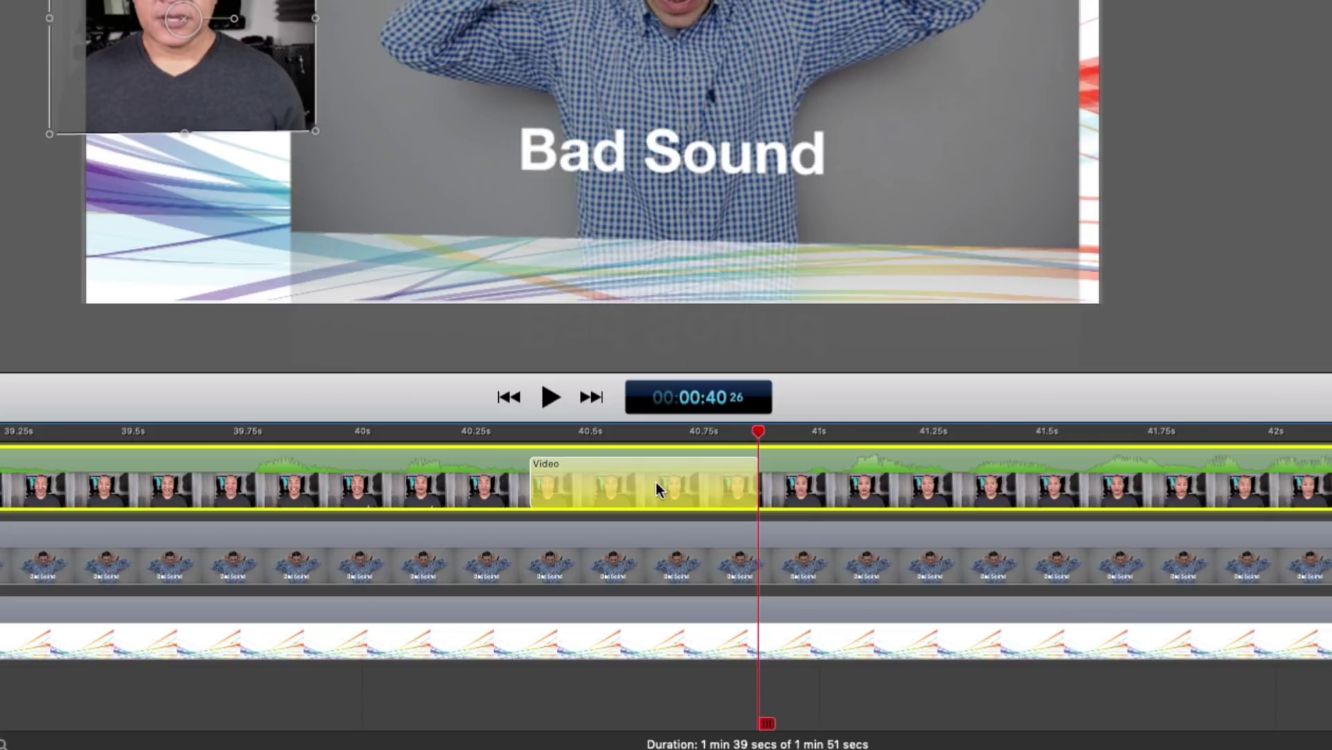
{"action": "key", "text": "Delete"}
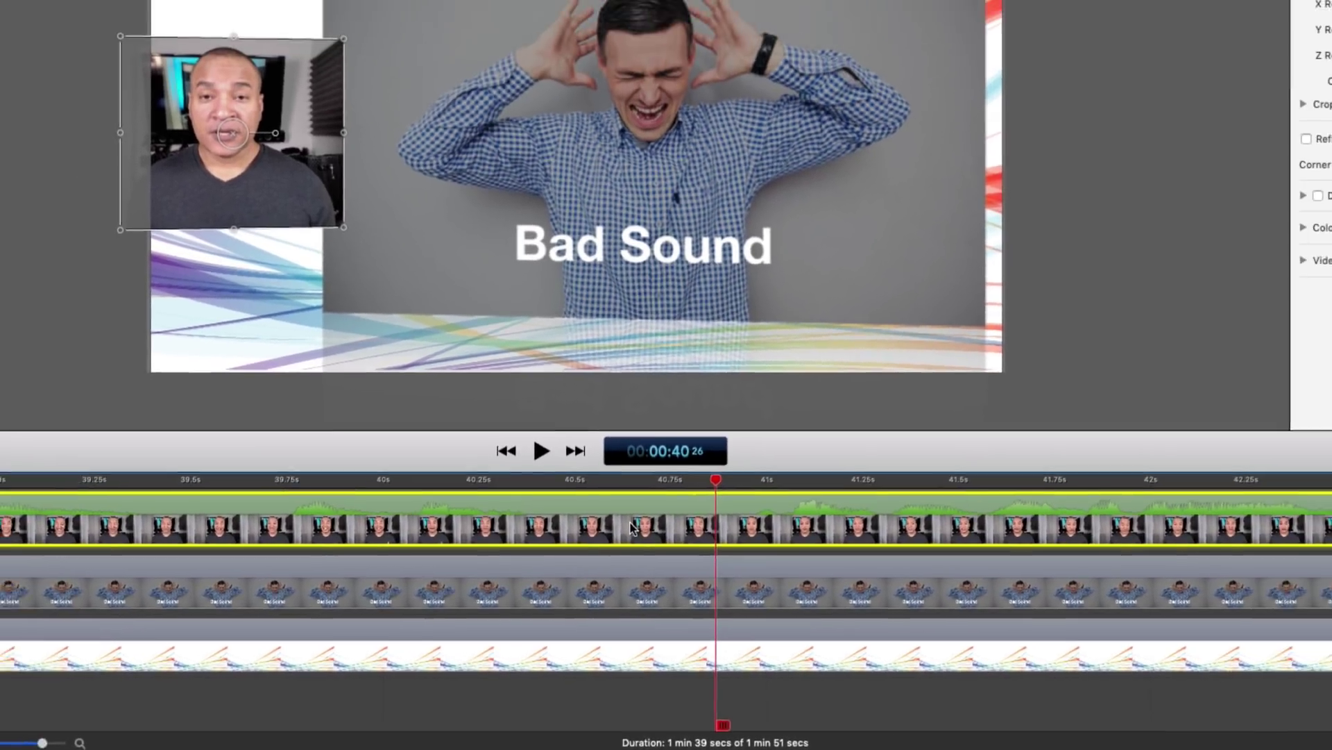
- Examine the webcam clip's video properties, including cropping, at the start and end of its first video action
{"action": "scroll", "coordinate": [631, 528], "scroll_direction": "down", "scroll_amount": 5}
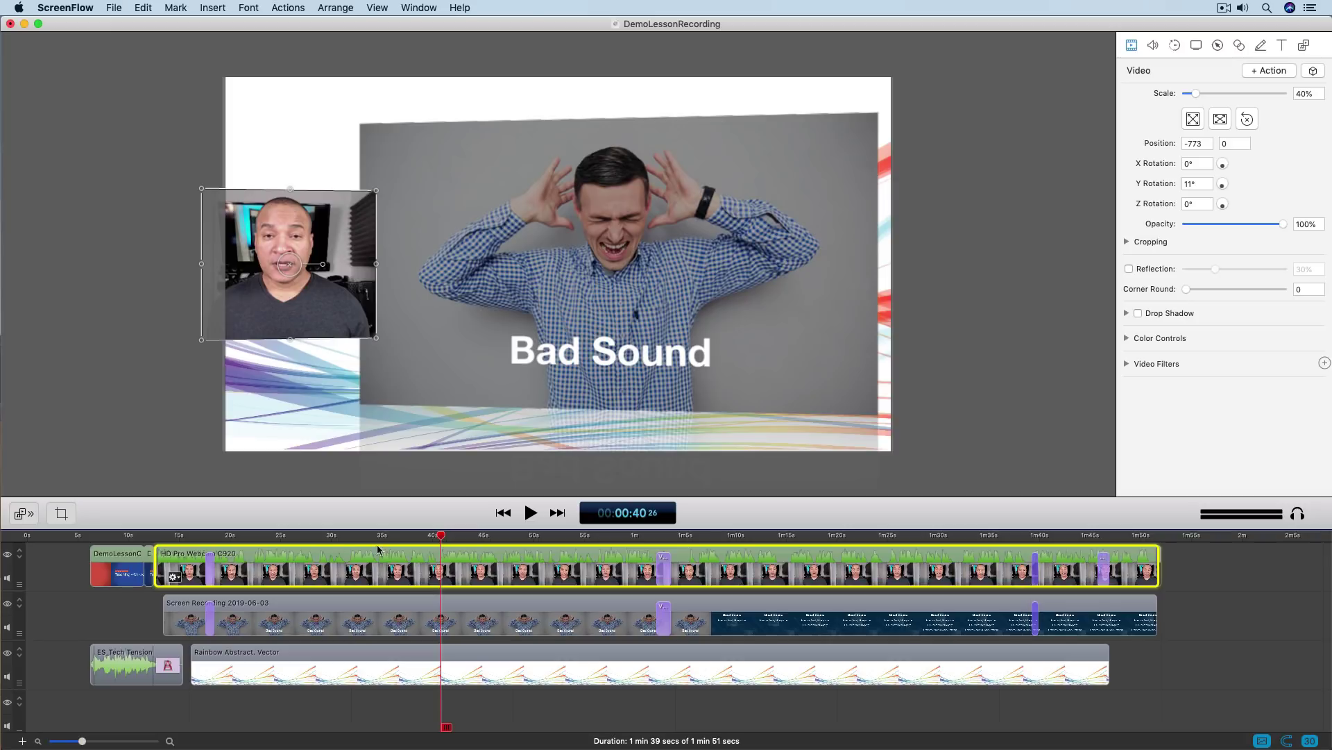
{"action": "left_click", "coordinate": [205, 539]}
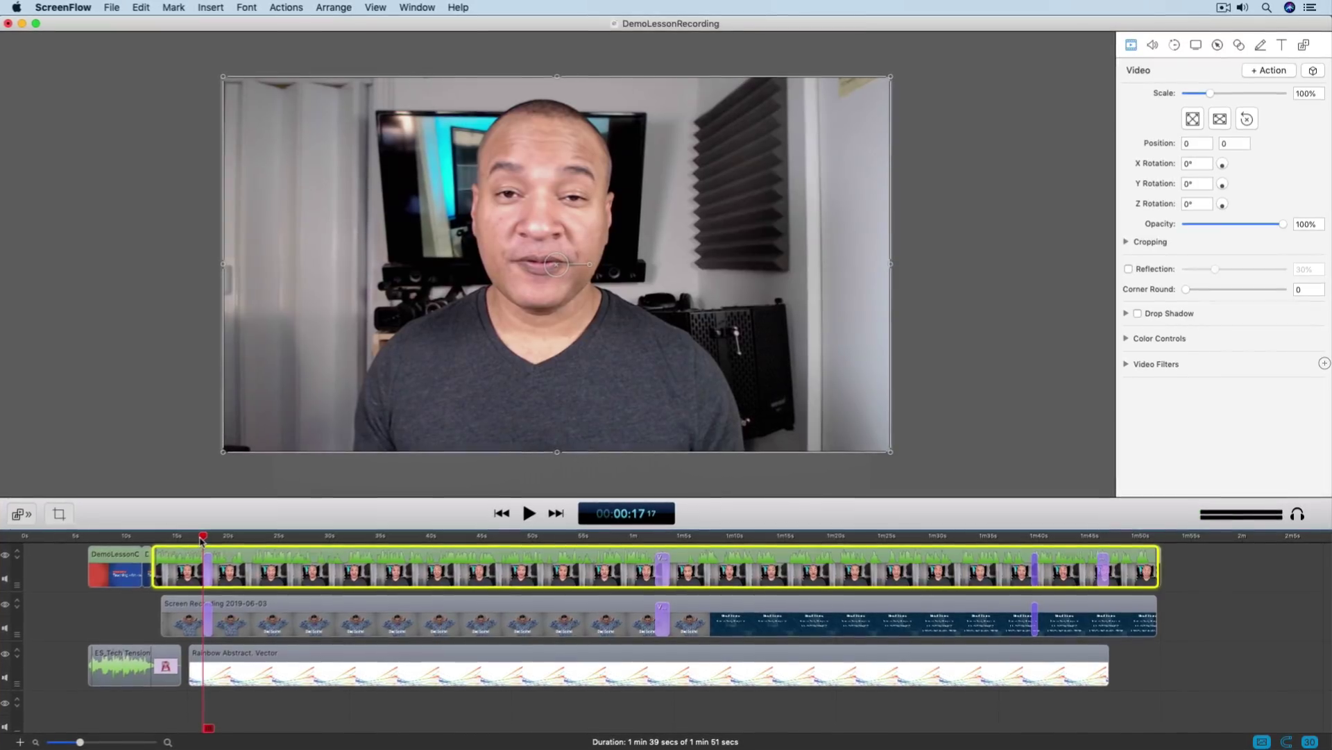
{"action": "key", "text": "super+equal"}
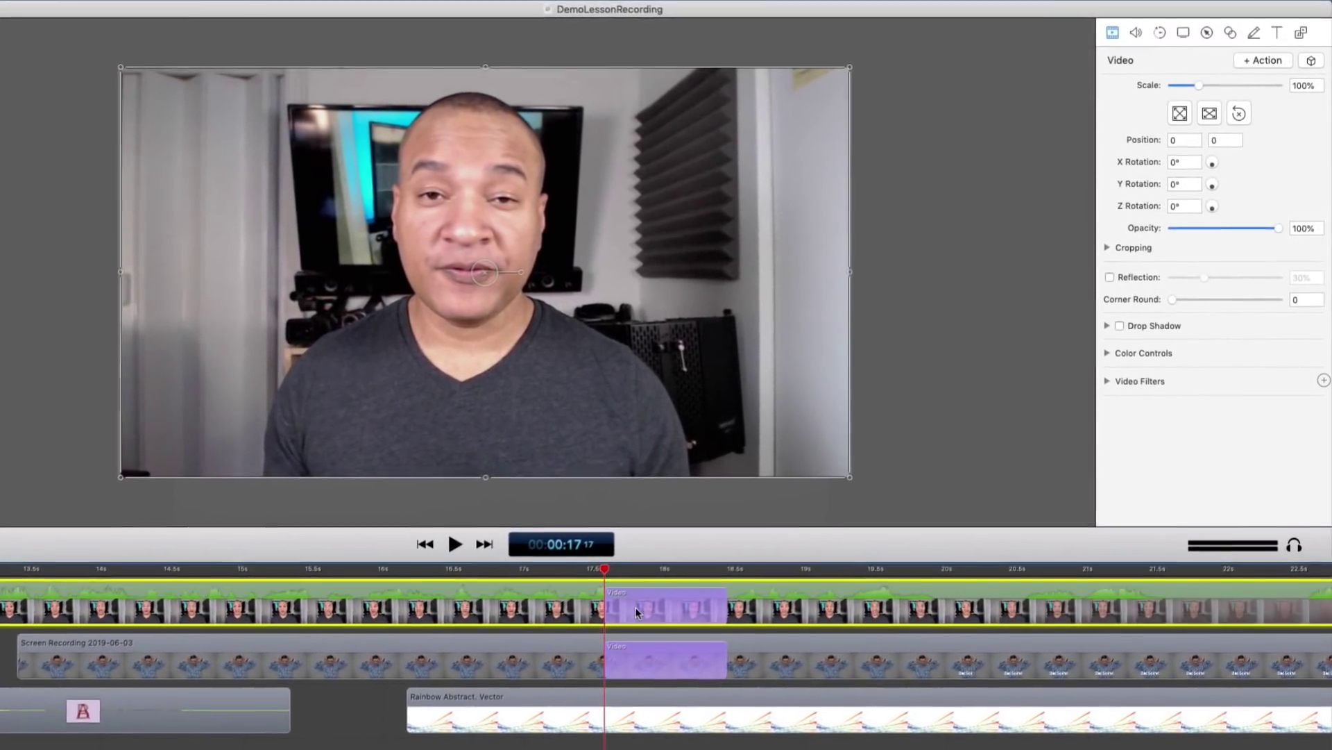
{"action": "left_click", "coordinate": [633, 610]}
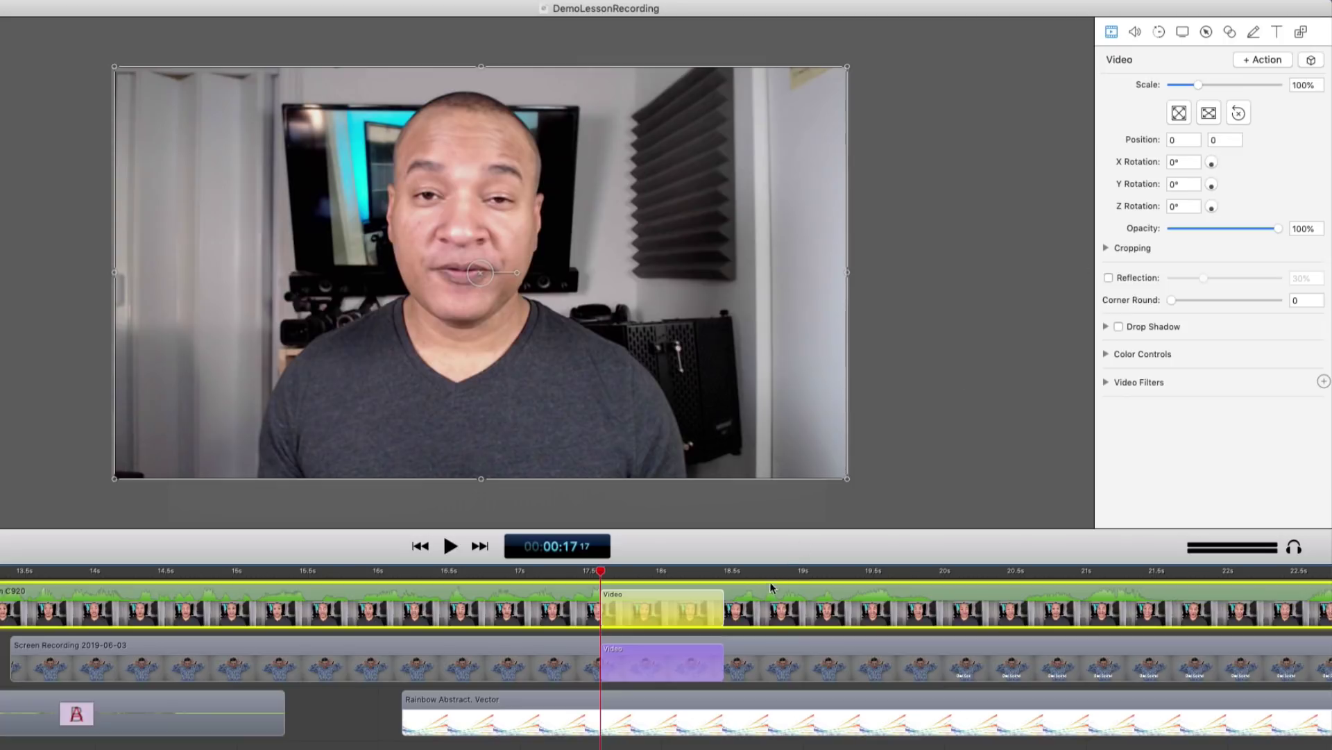
{"action": "left_click_drag", "start_coordinate": [601, 572], "coordinate": [720, 580]}
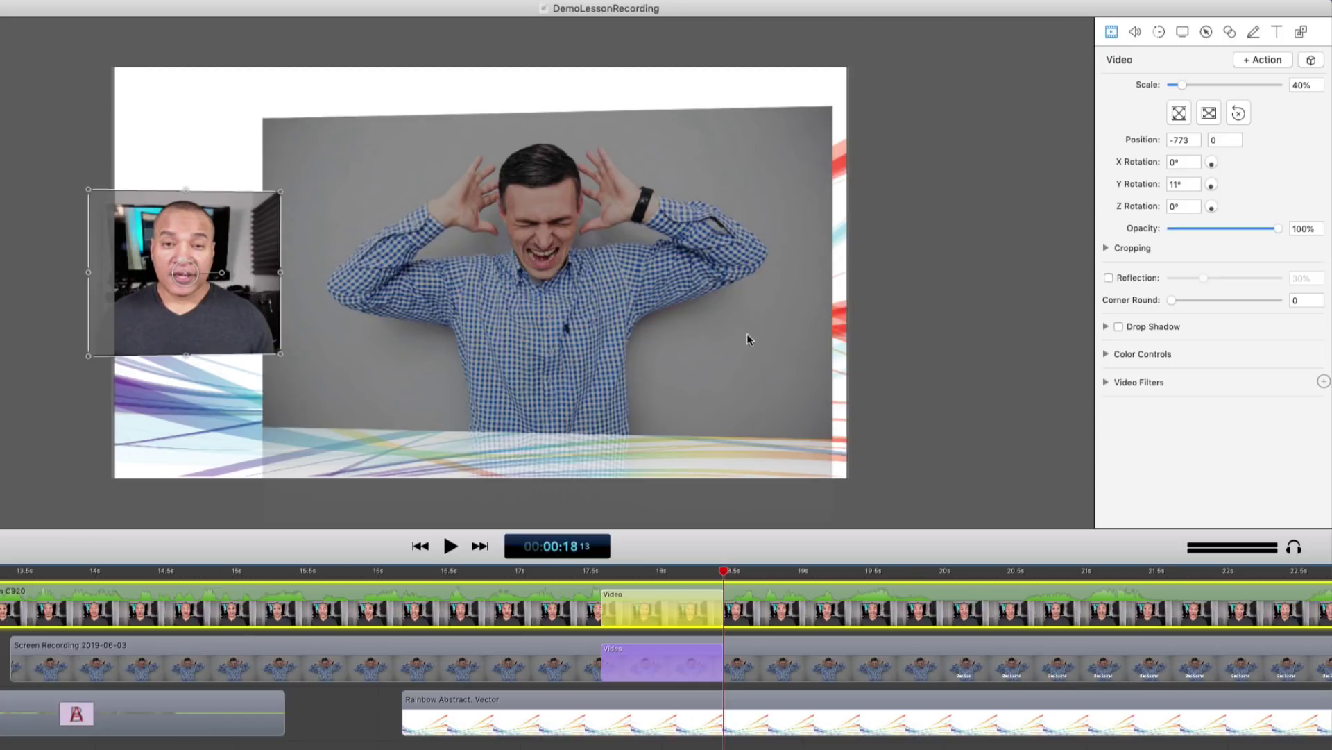
{"action": "left_click", "coordinate": [1106, 248]}
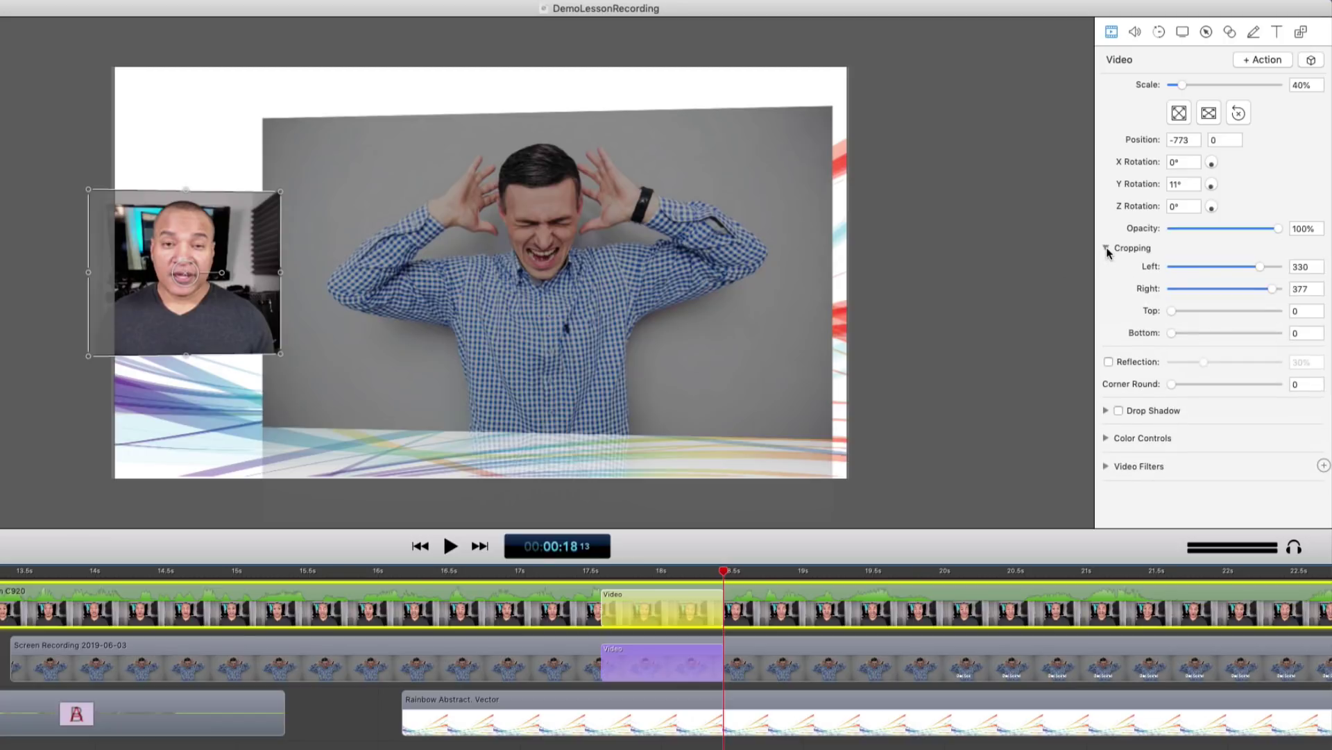
- Play the webcam clip's first video action from just before its start
{"action": "left_click", "coordinate": [584, 573]}
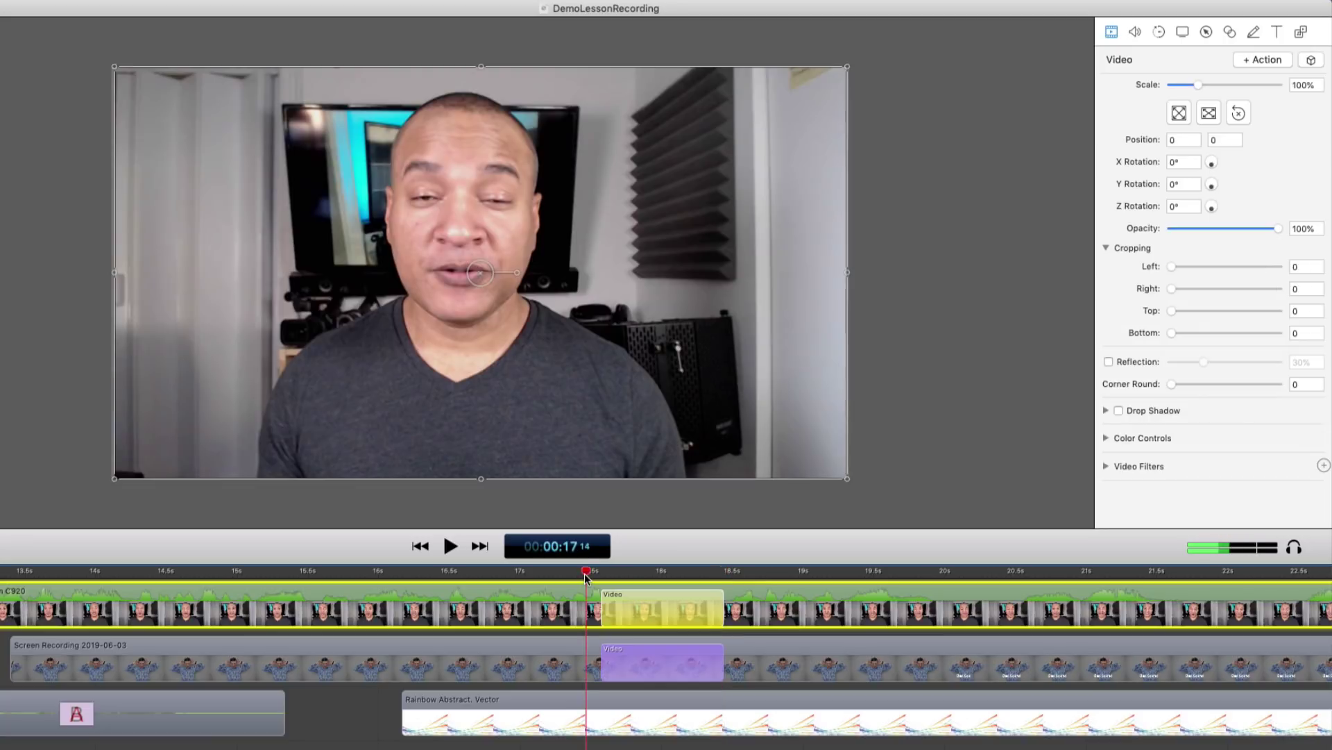
{"action": "key", "text": "space"}
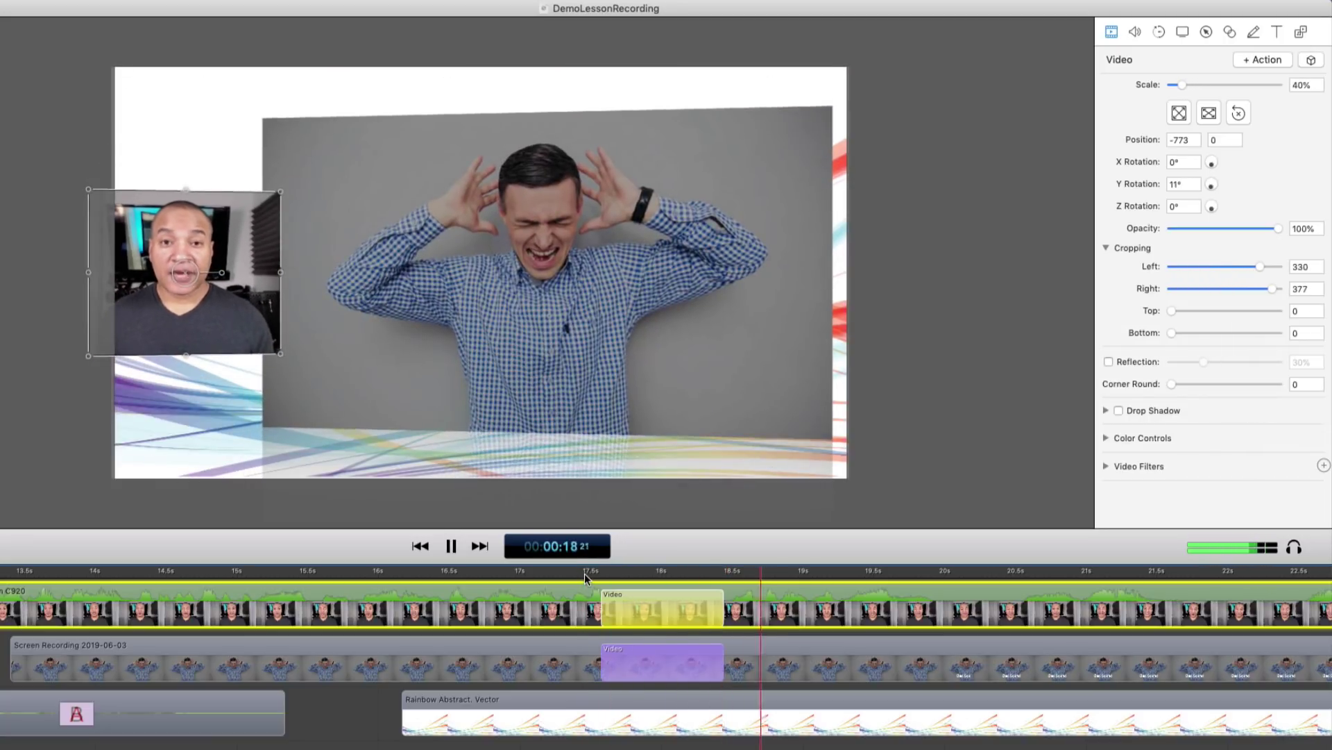
{"action": "key", "text": "space"}
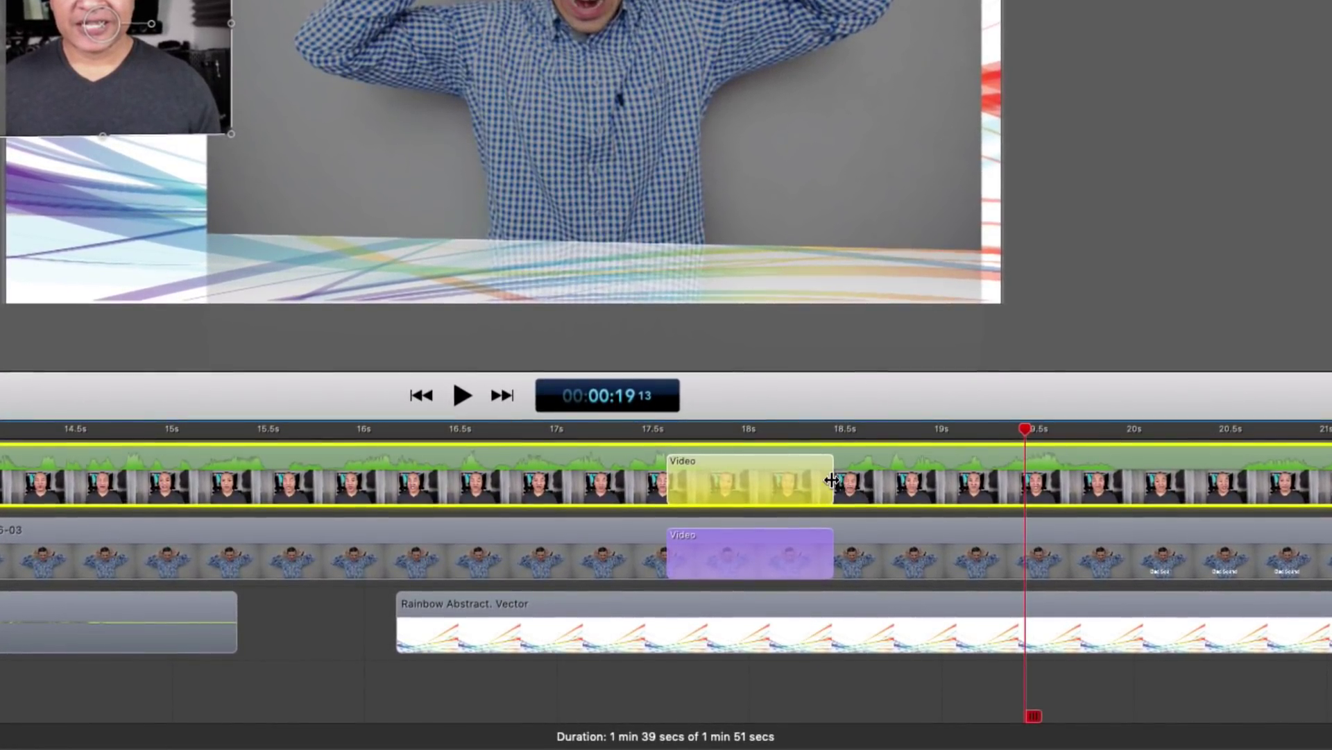
- Set the curve type of the webcam clip's first video action to Ease-Out
{"action": "mouse_move", "coordinate": [841, 482]}
{"action": "left_mouse_down"}
{"action": "mouse_move", "coordinate": [783, 482]}
{"action": "mouse_move", "coordinate": [873, 481]}
{"action": "mouse_move", "coordinate": [833, 481]}
{"action": "left_mouse_up"}
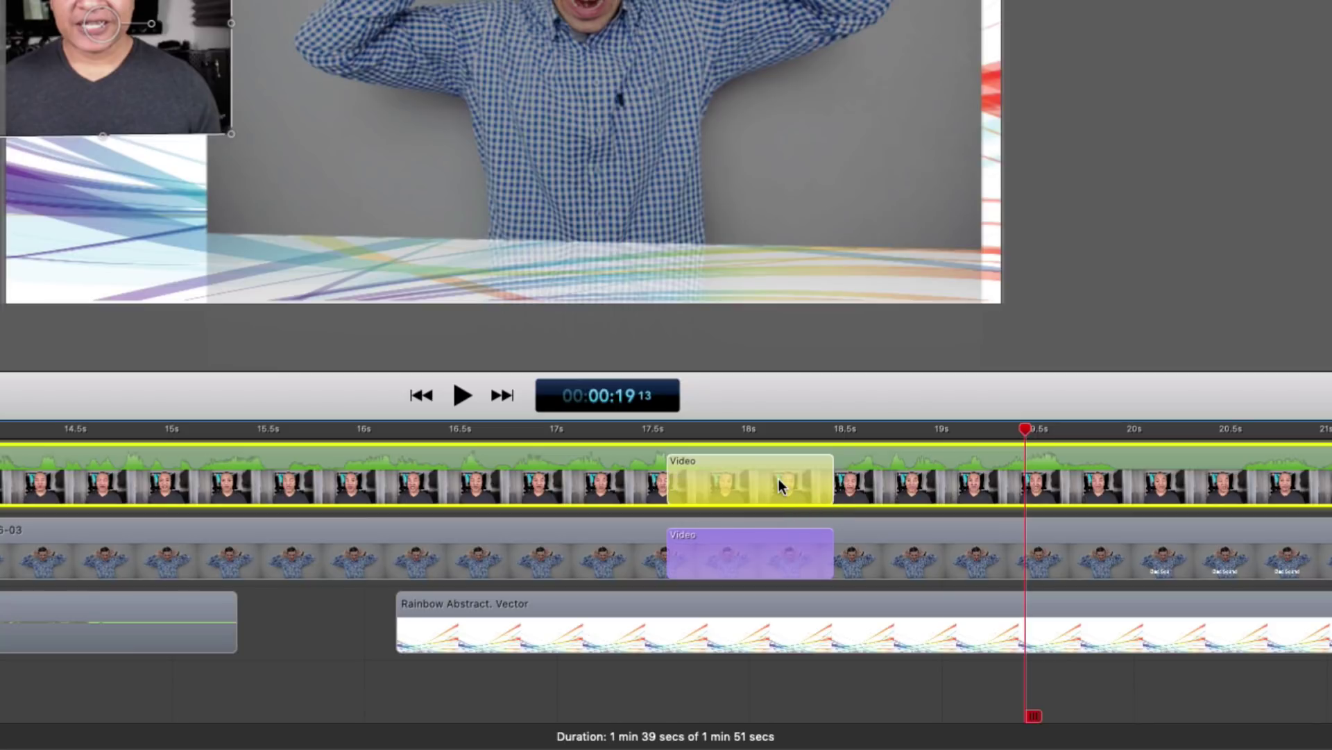
{"action": "right_click", "coordinate": [780, 480]}
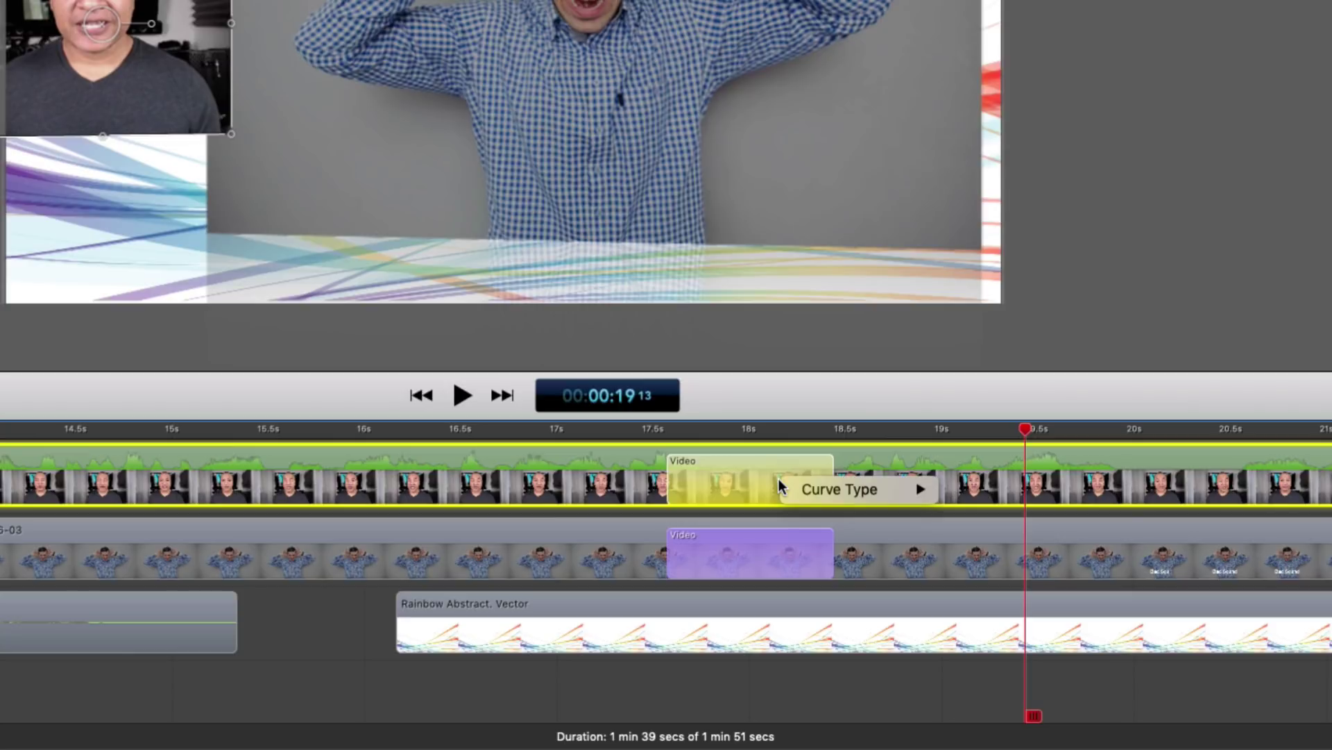
{"action": "mouse_move", "coordinate": [798, 489]}
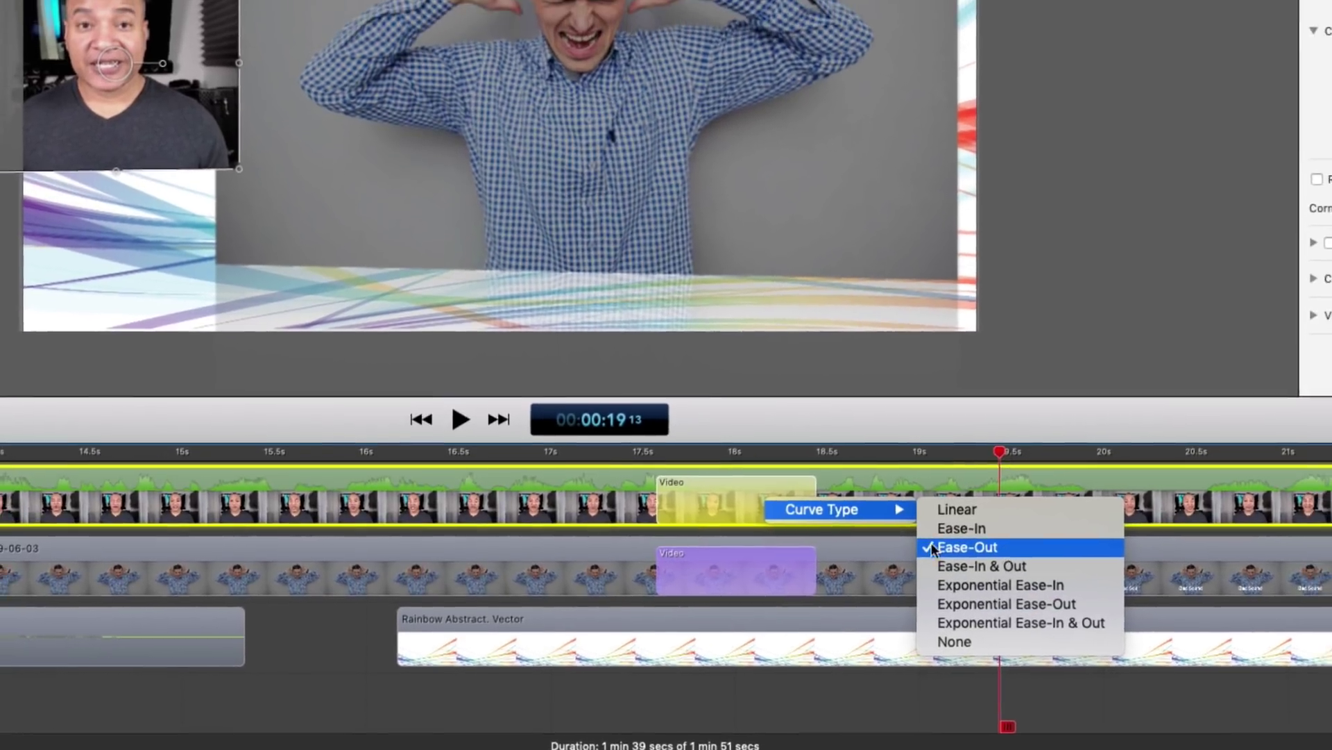
{"action": "left_click", "coordinate": [1029, 529]}
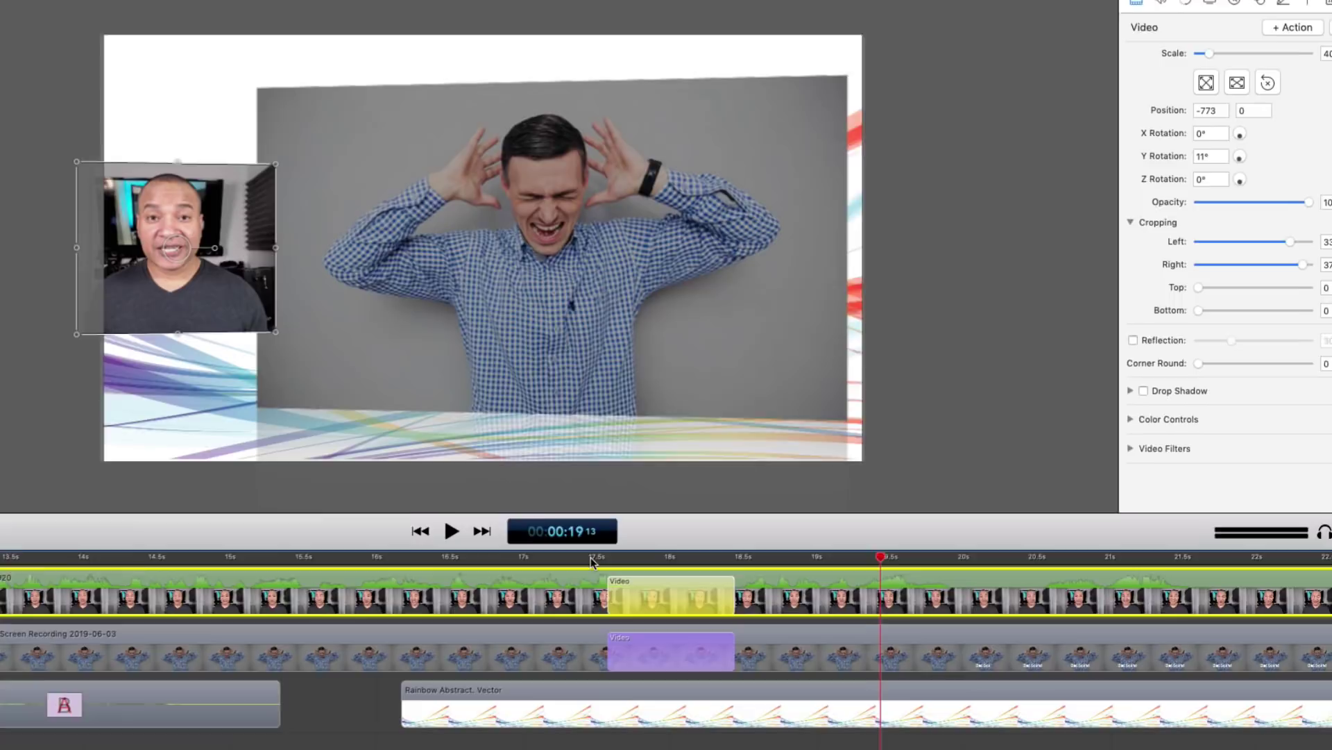
- Replay the webcam clip's first video action several times from about 17 seconds to check its Ease-Out motion
{"action": "left_click", "coordinate": [623, 483]}
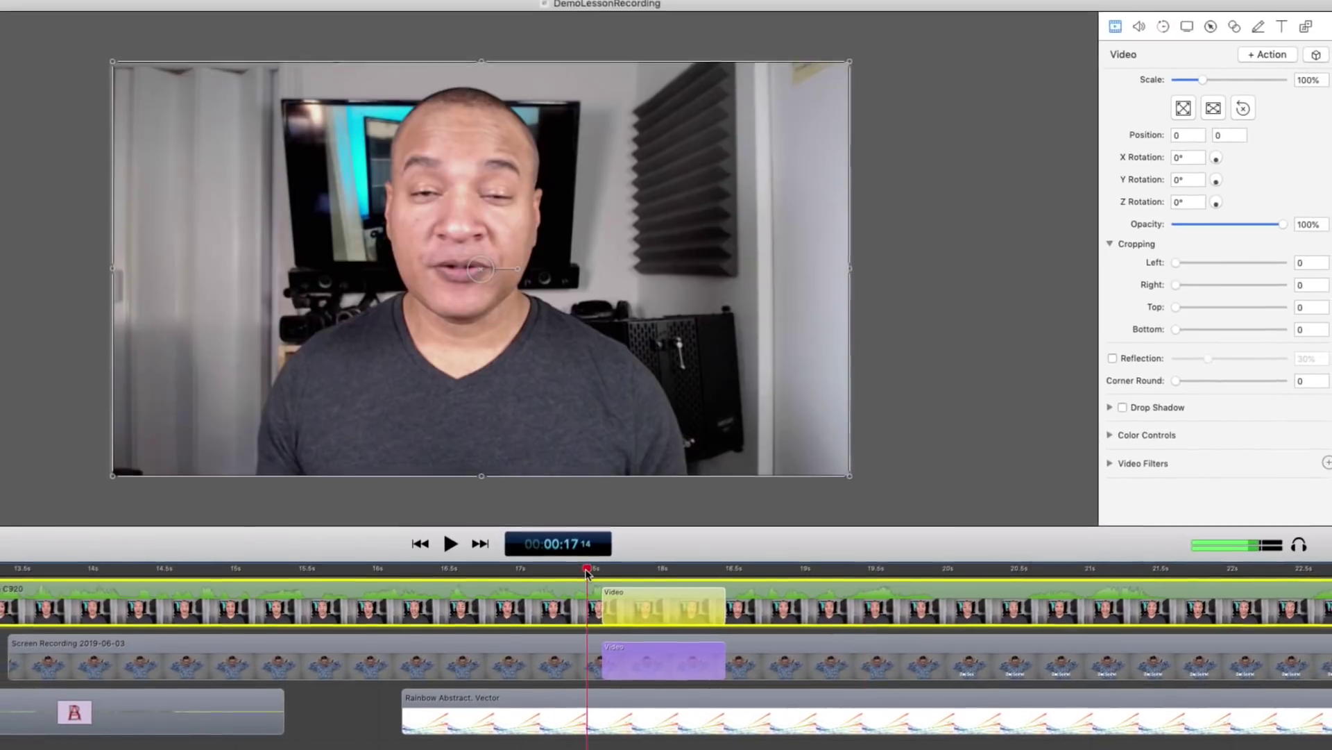
{"action": "key", "text": "space"}
{"action": "key", "text": "space"}
{"action": "left_click", "coordinate": [574, 575]}
{"action": "key", "text": "space"}
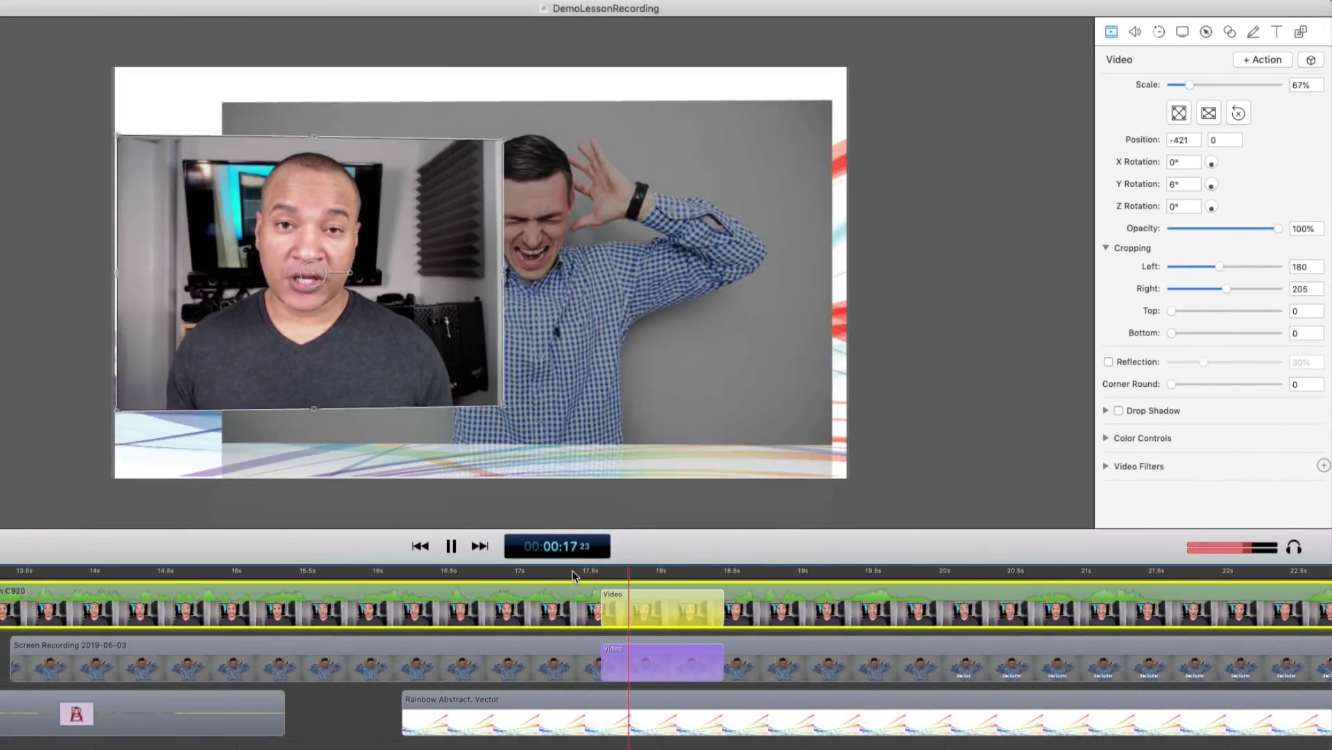
{"action": "key", "text": "space"}
{"action": "left_click", "coordinate": [577, 574]}
{"action": "key", "text": "space"}
{"action": "key", "text": "space"}
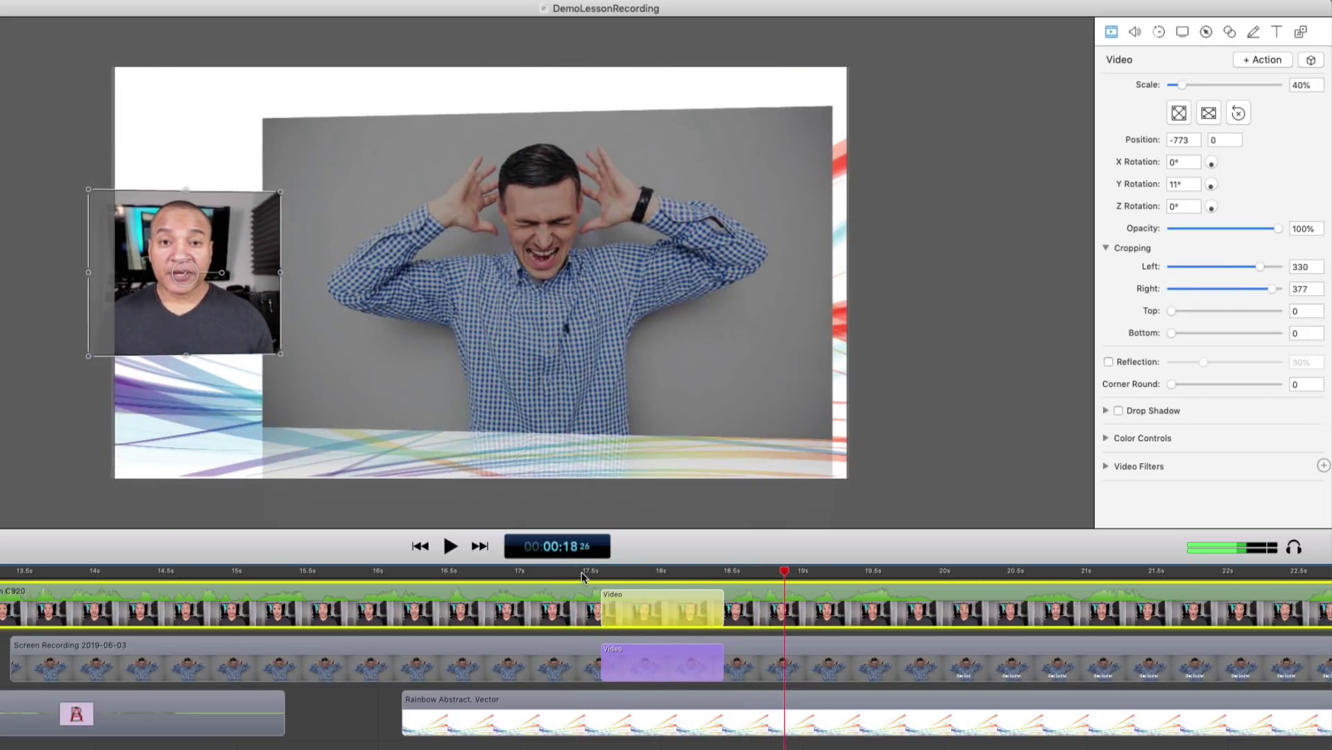
{"action": "left_click", "coordinate": [581, 571]}
{"action": "key", "text": "space"}
{"action": "key", "text": "space"}
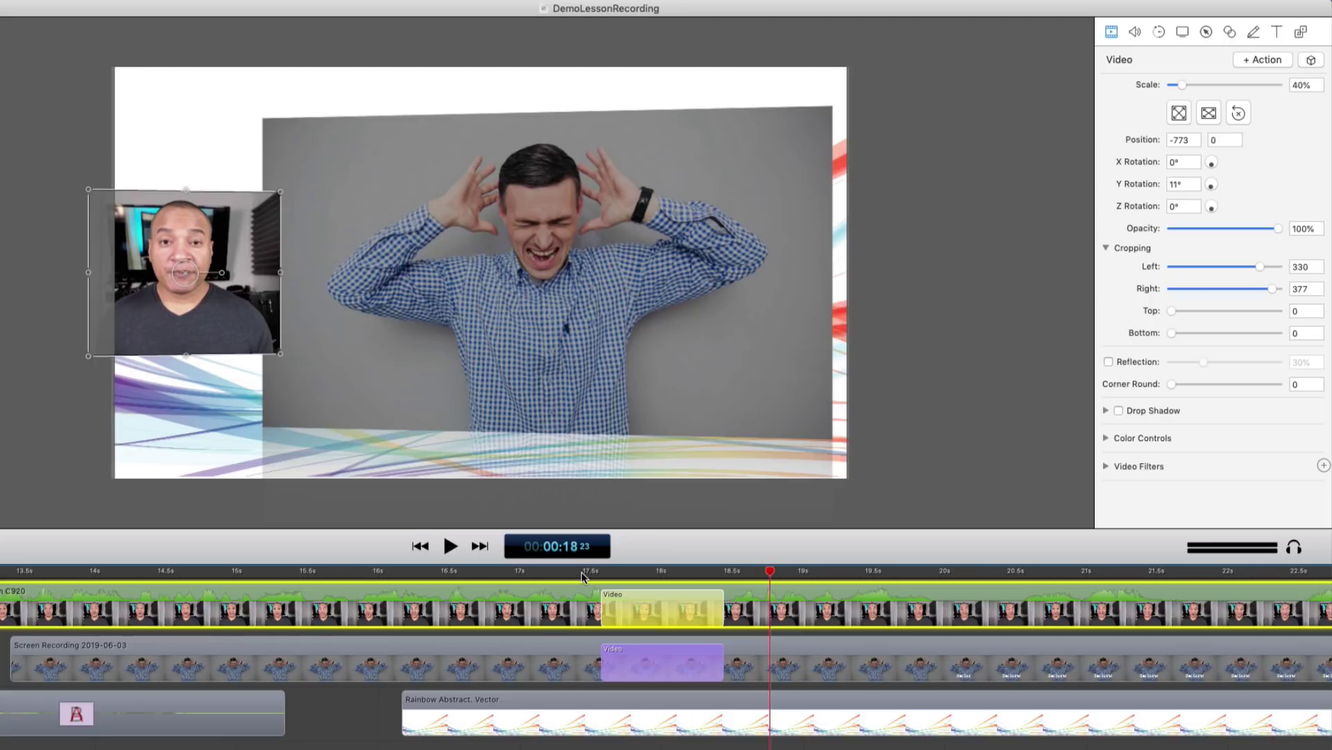
{"action": "scroll", "coordinate": [582, 572], "scroll_direction": "down", "scroll_amount": 5}
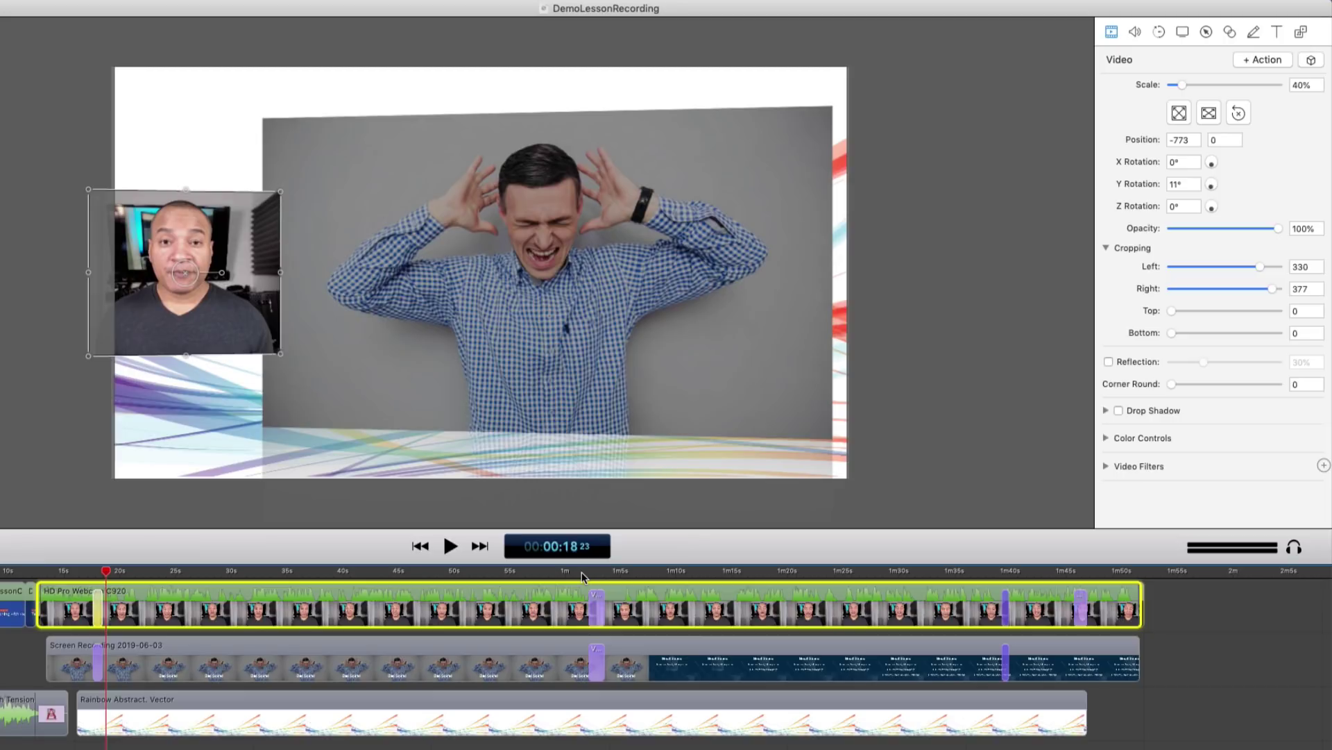
- Delete the video snapback action on the webcam clip near 1:39
{"action": "left_click", "coordinate": [998, 573]}
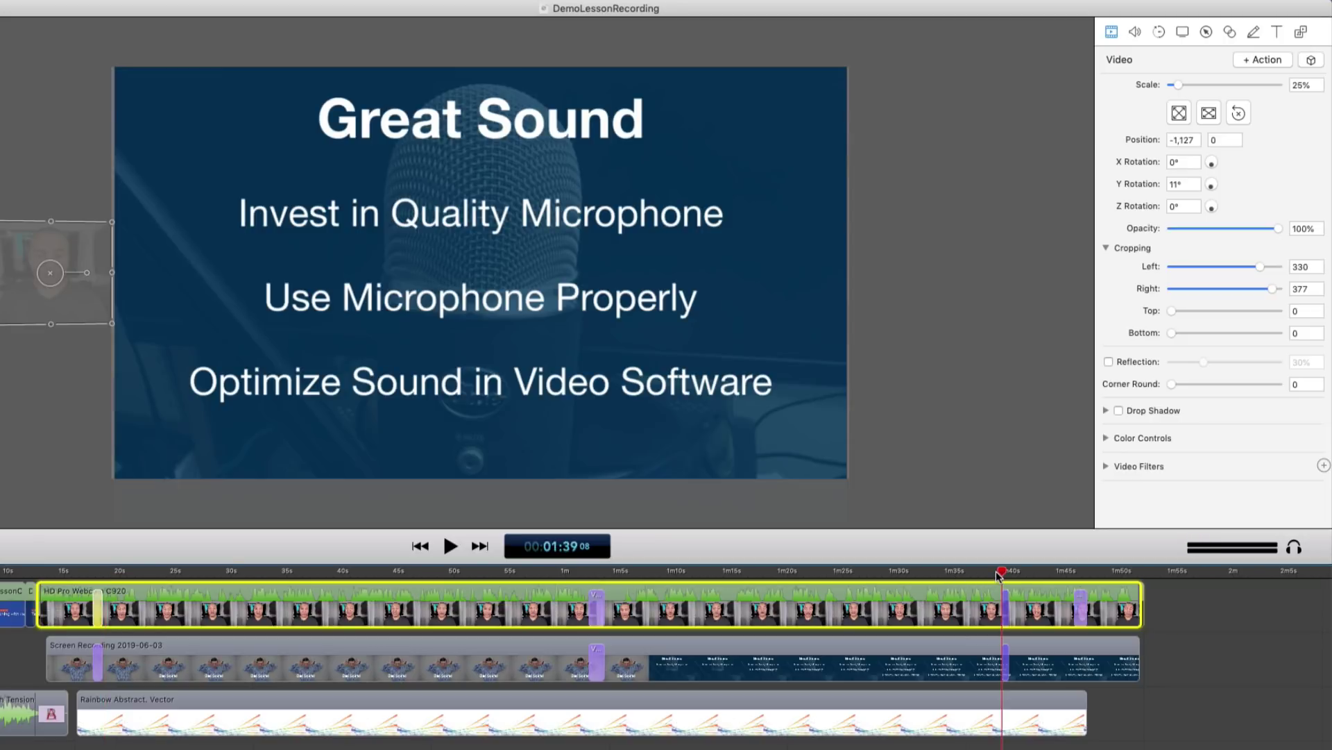
{"action": "scroll", "coordinate": [997, 570], "scroll_direction": "up", "scroll_amount": 10}
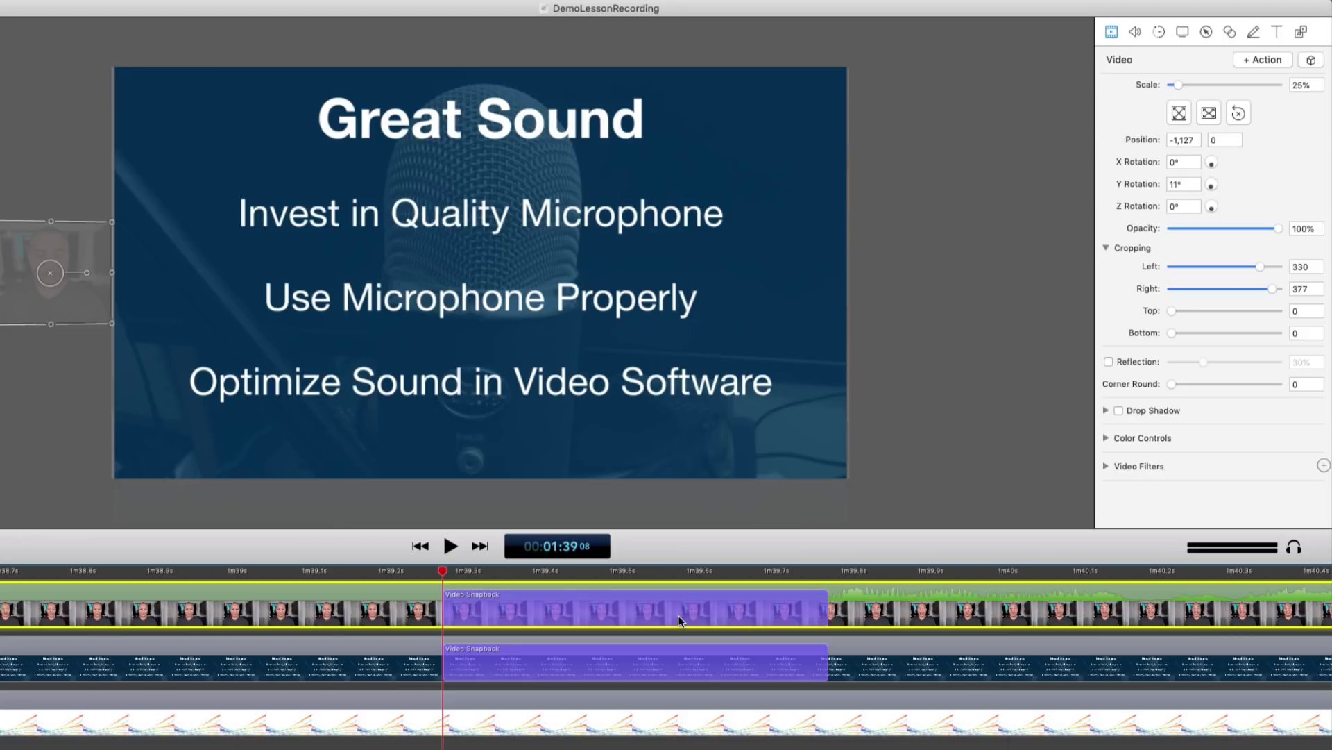
{"action": "left_click", "coordinate": [605, 606]}
{"action": "key", "text": "Delete"}
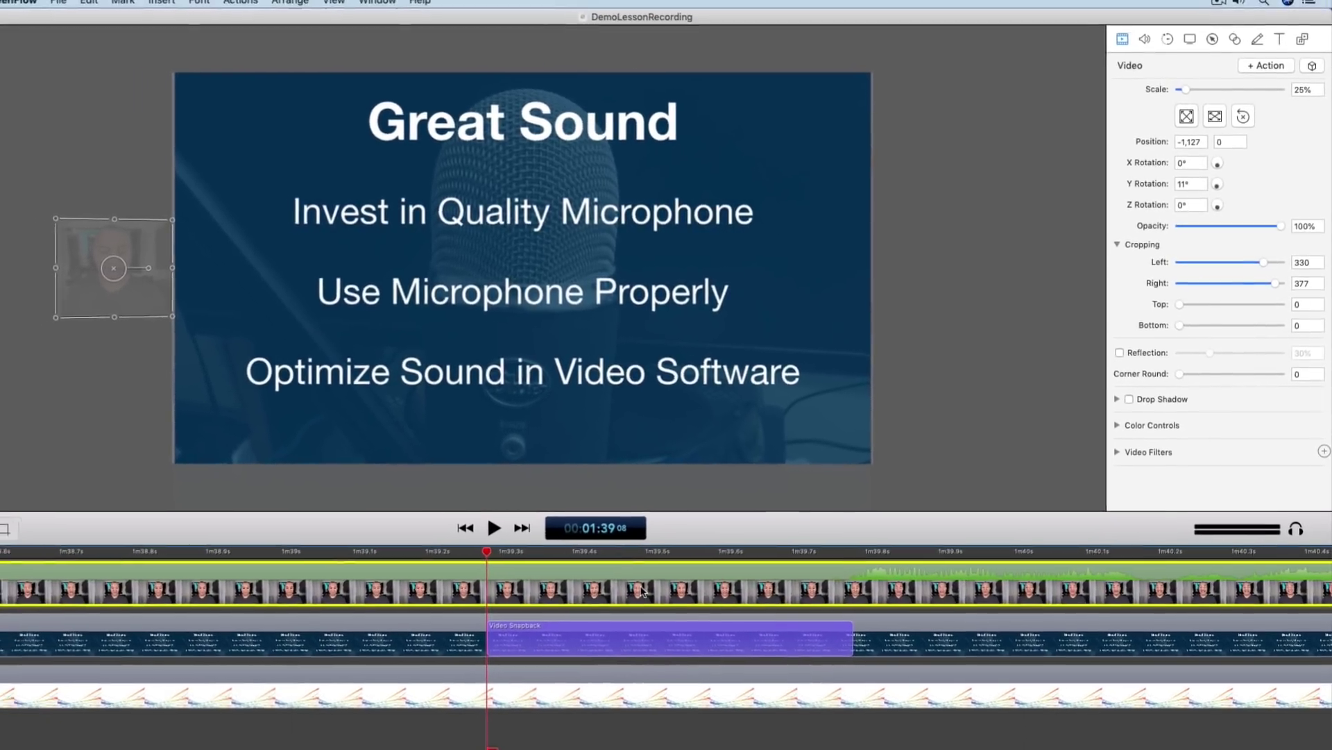
{"action": "key", "text": "super+minus"}
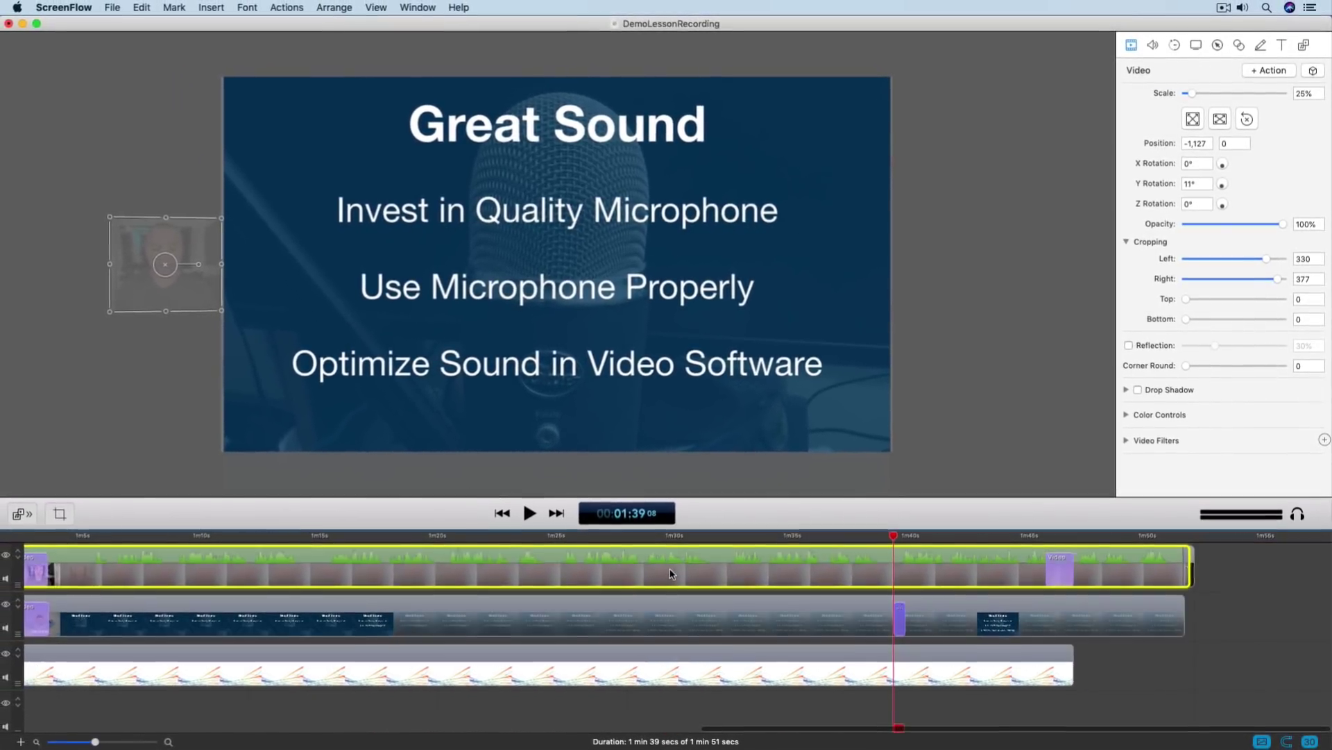
{"action": "key", "text": "super+minus"}
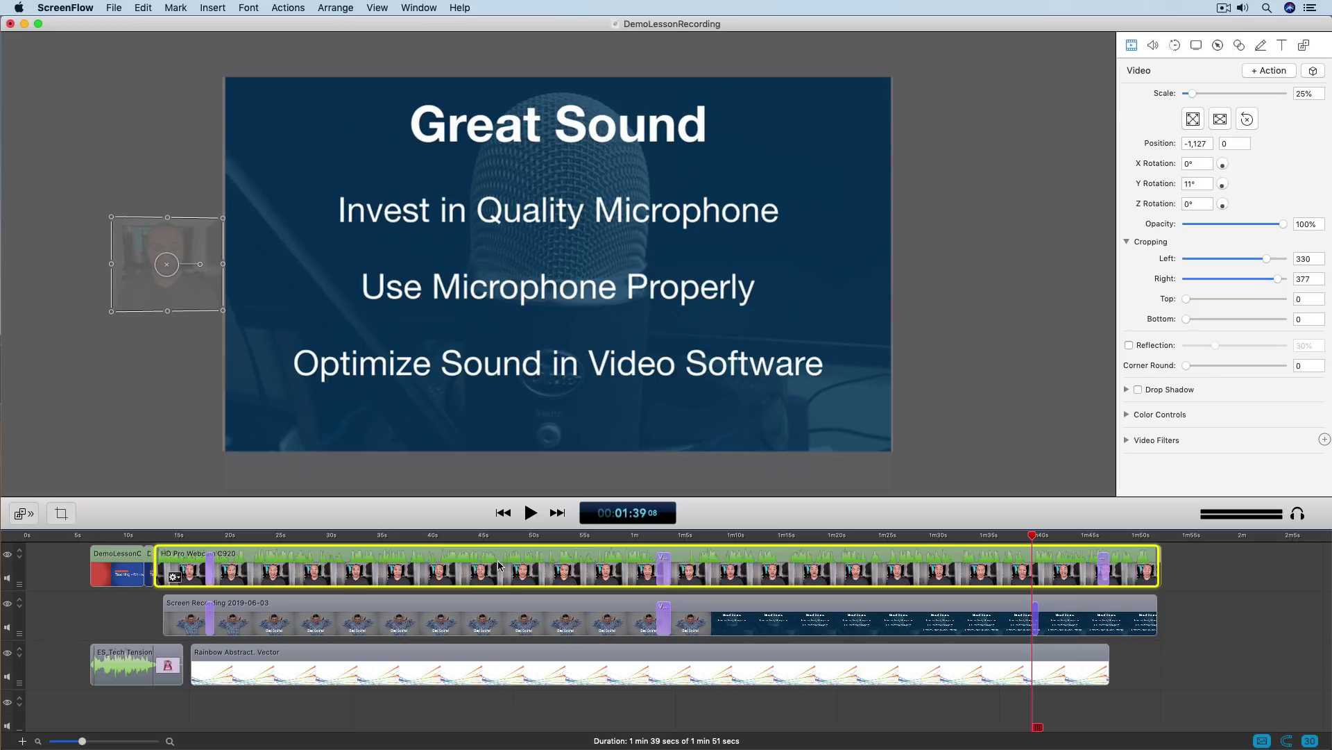
- Play the webcam and screen recording's video actions from about 17 seconds and from about 1:01
{"action": "left_click", "coordinate": [200, 537]}
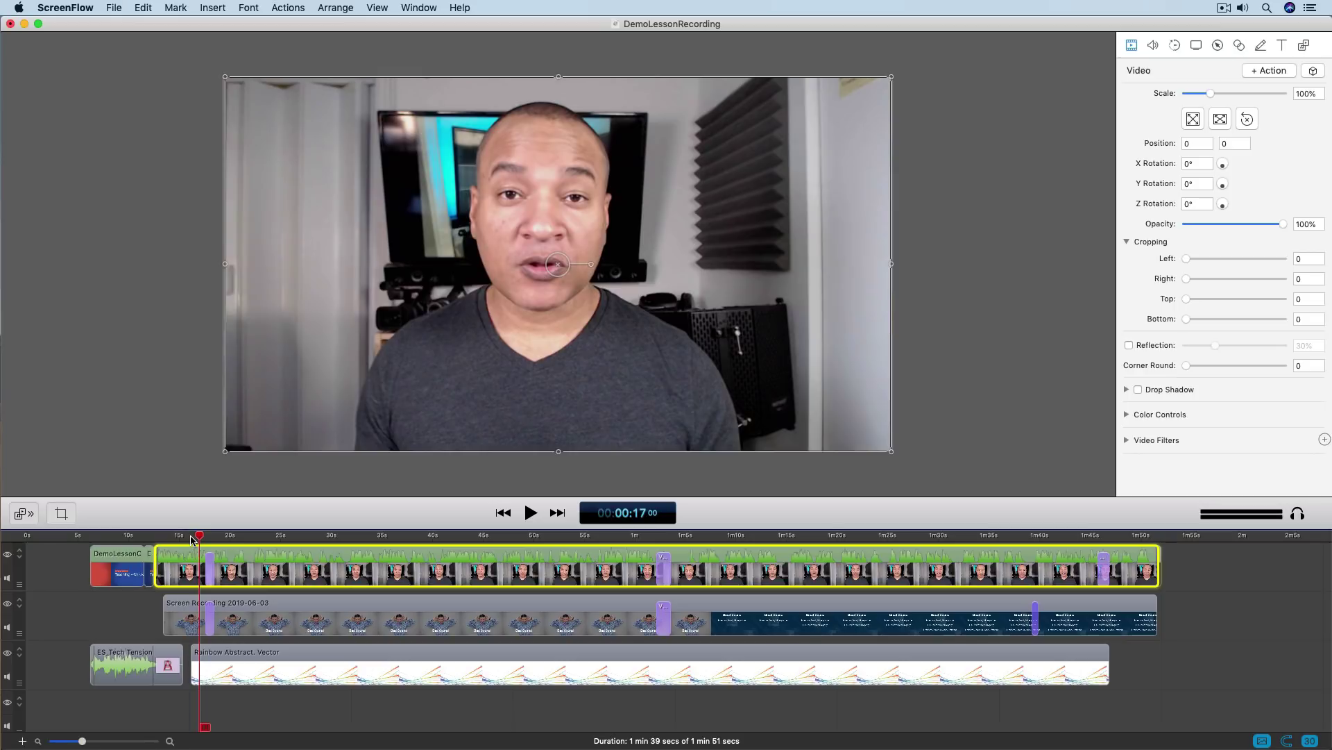
{"action": "key", "text": "space"}
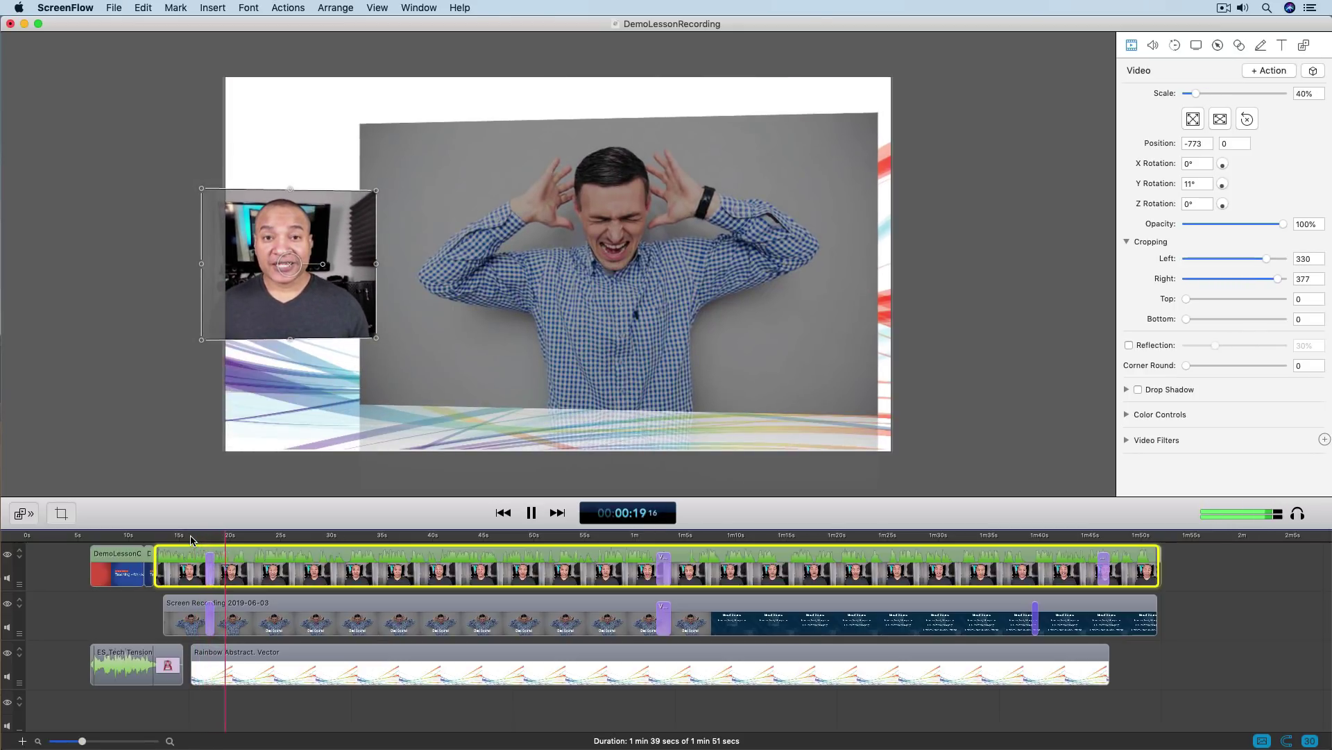
{"action": "key", "text": "space"}
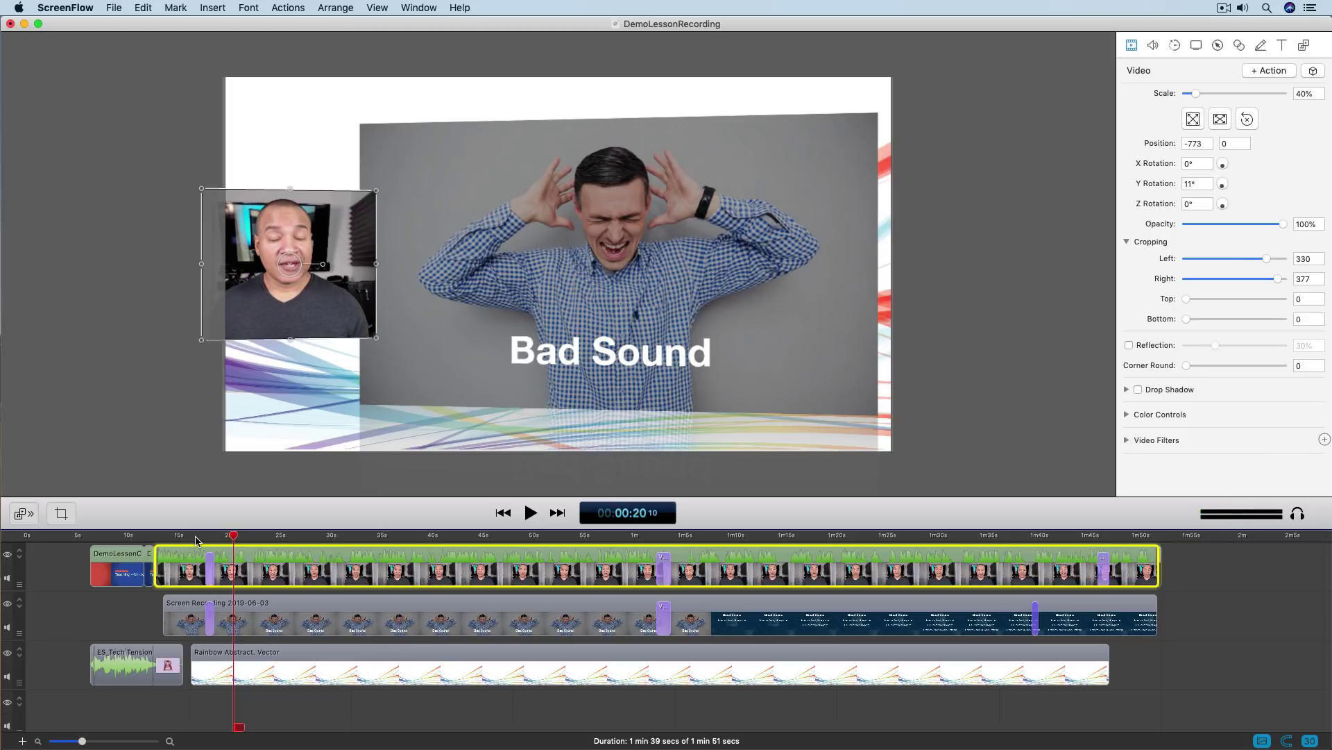
{"action": "left_click", "coordinate": [644, 538]}
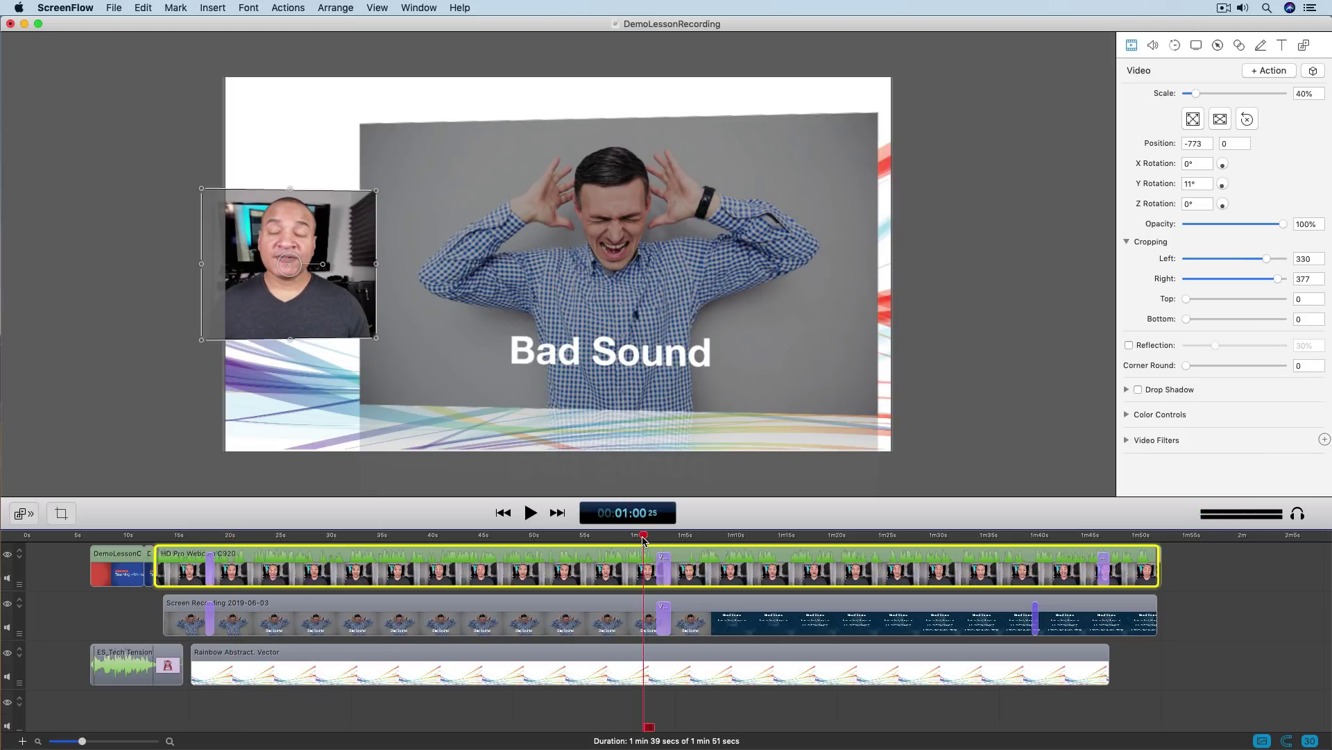
{"action": "key", "text": "space"}
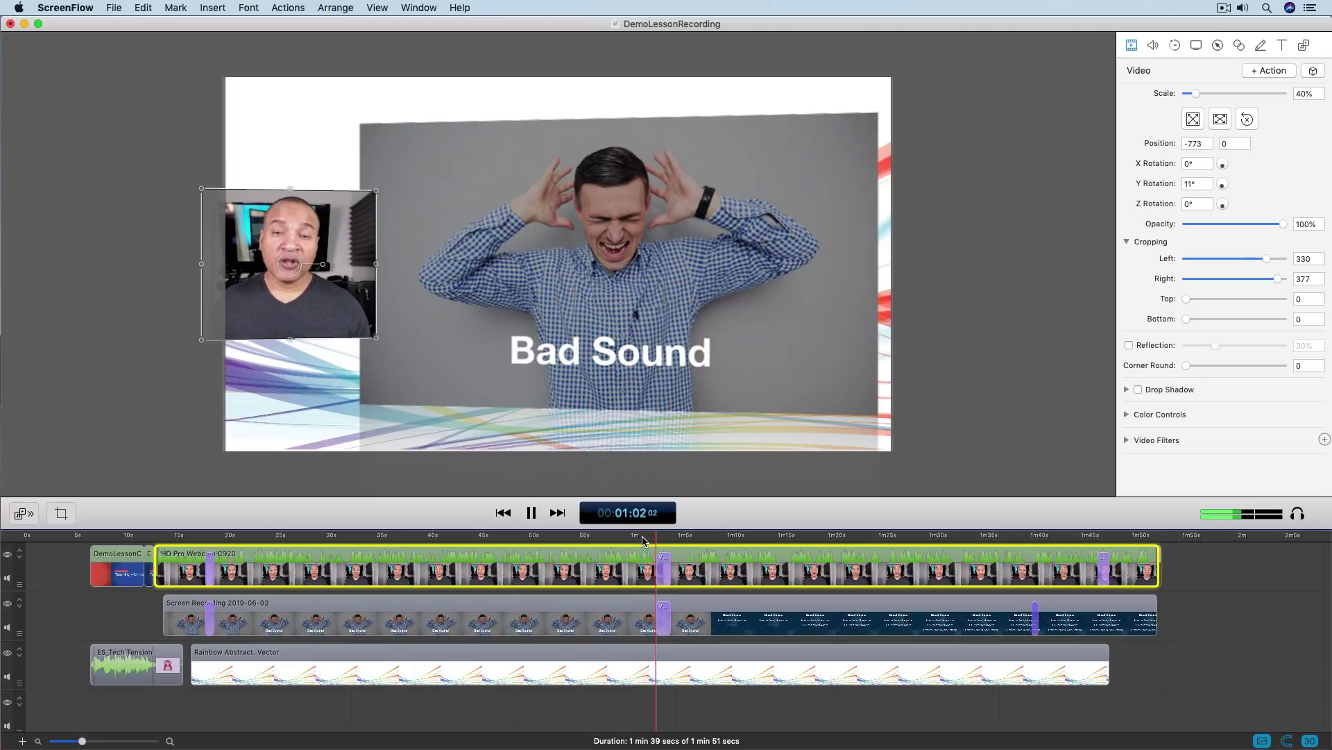
{"action": "key", "text": "space"}
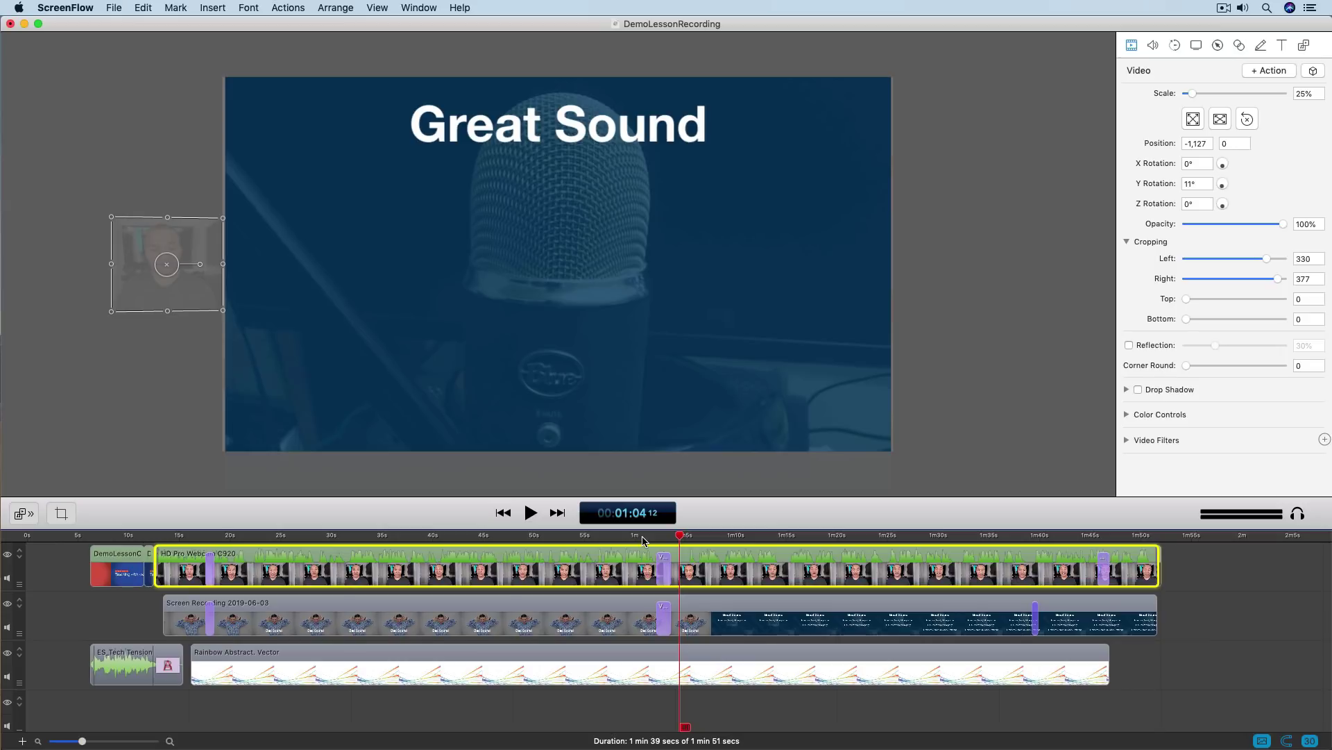
- Add a video snapback action to the webcam clip ending at 1:39;23, shortened to match the screen recording's snapback below it
{"action": "left_click", "coordinate": [1044, 539]}
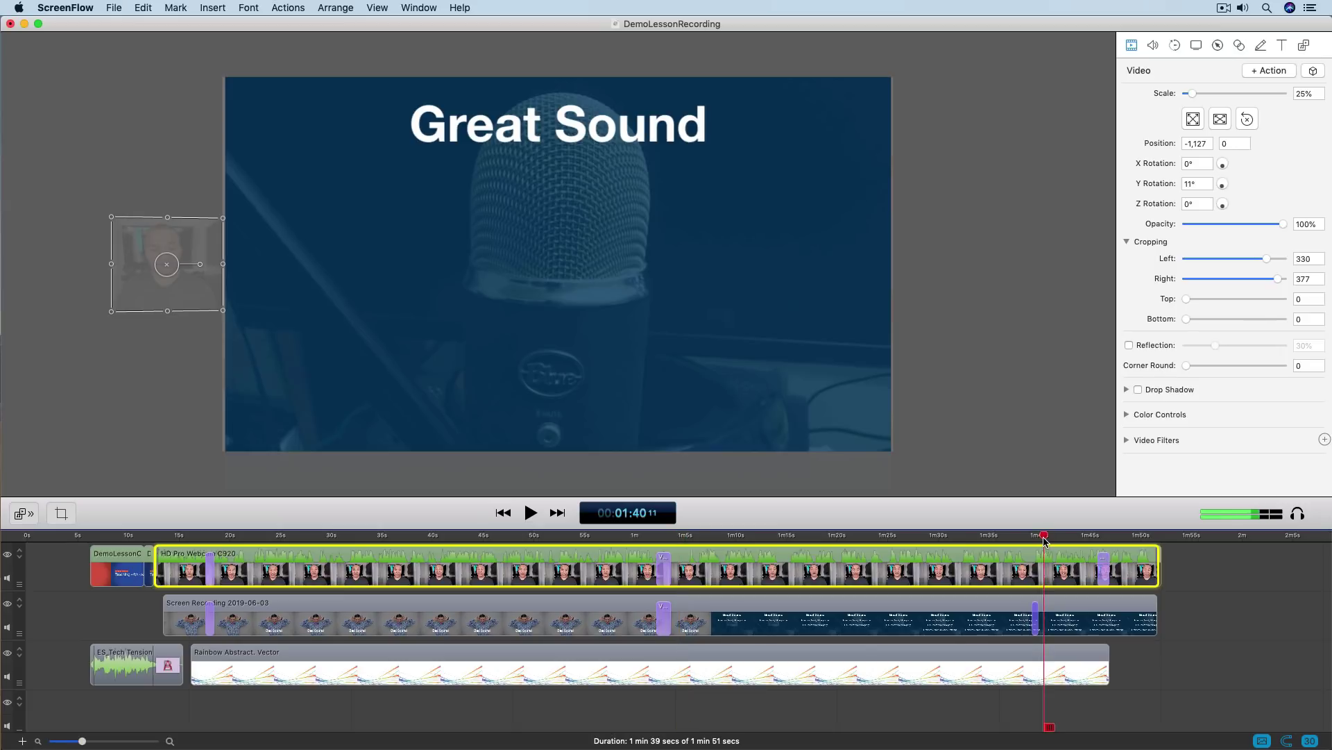
{"action": "left_click", "coordinate": [1040, 539]}
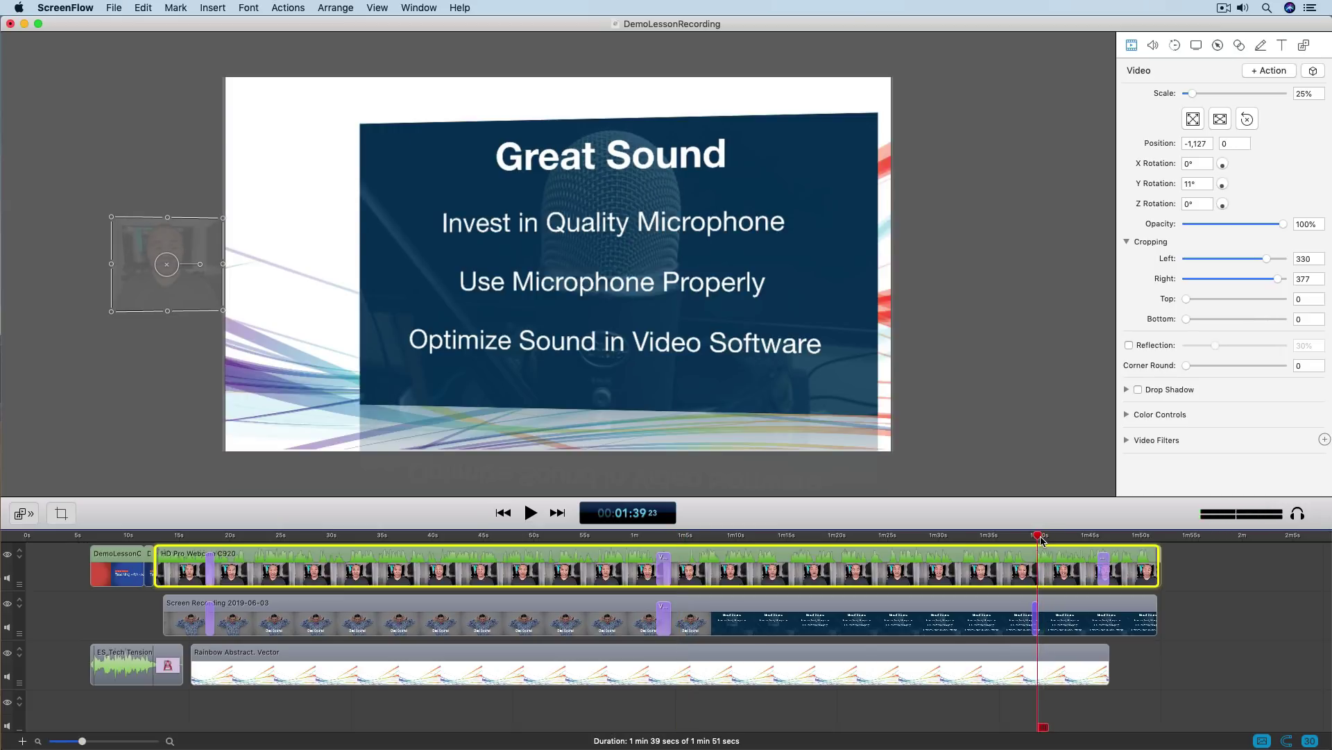
{"action": "key", "text": "super+equal"}
{"action": "key", "text": "super+equal"}
{"action": "key", "text": "super+equal"}
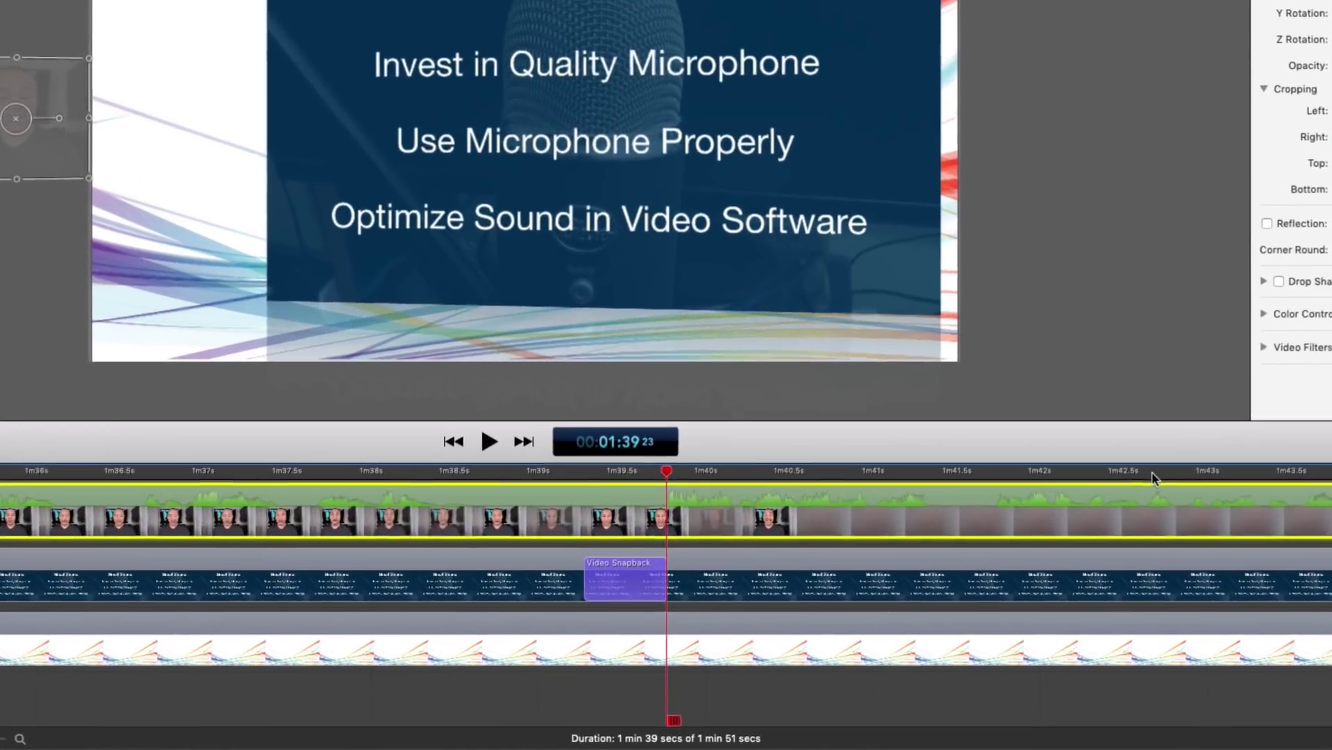
{"action": "key", "text": "super+equal"}
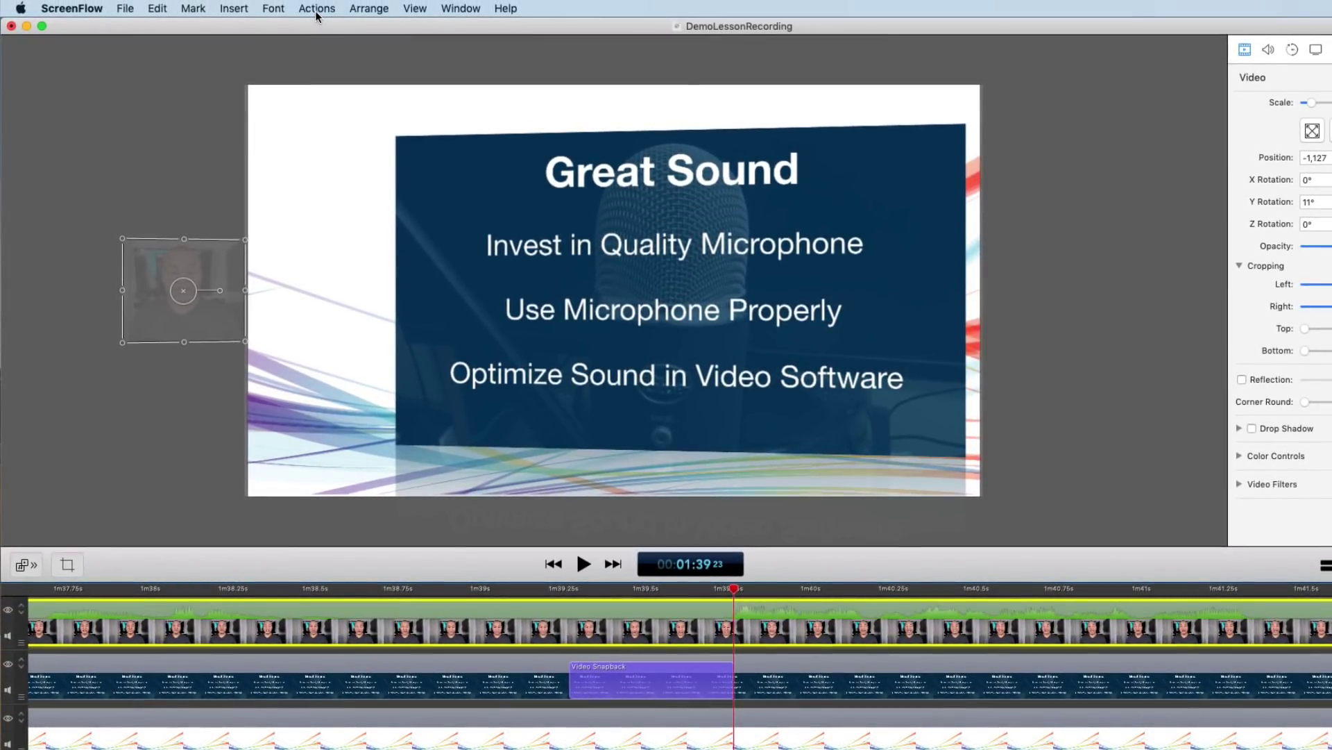
{"action": "left_click", "coordinate": [316, 10]}
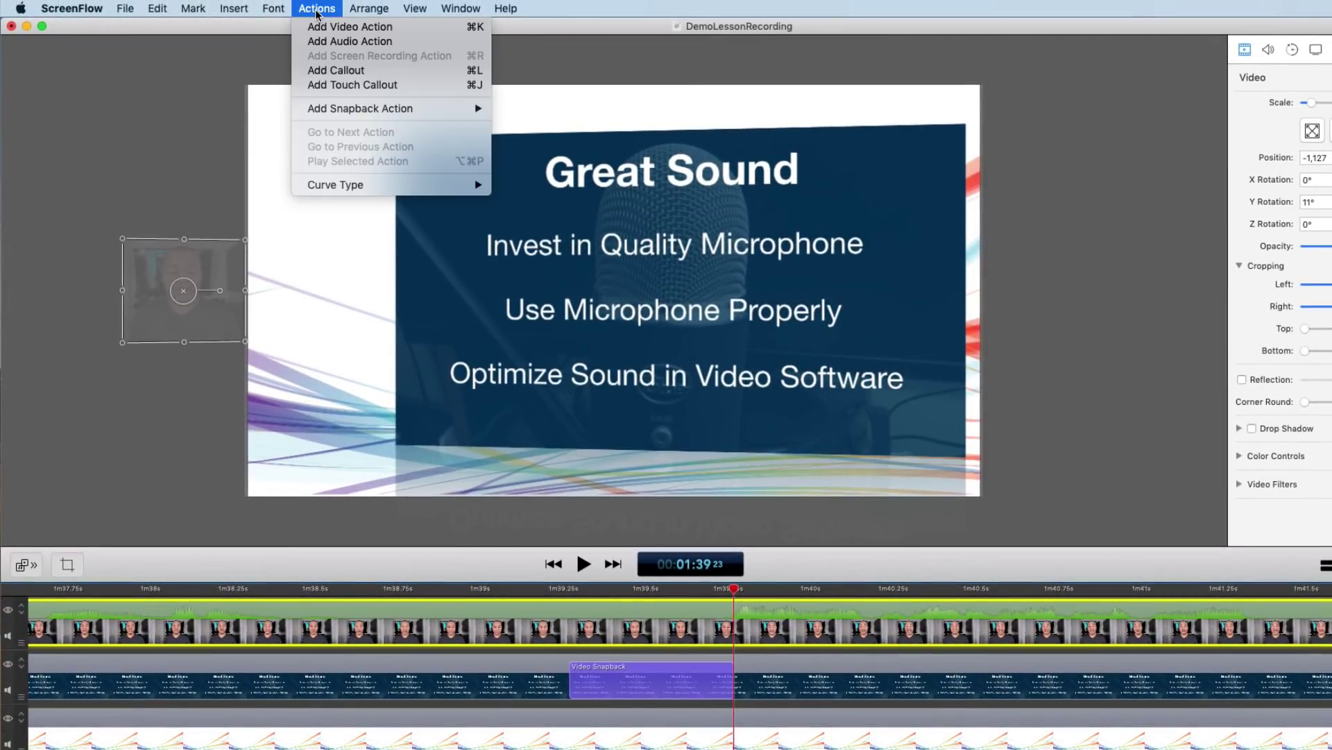
{"action": "mouse_move", "coordinate": [420, 113]}
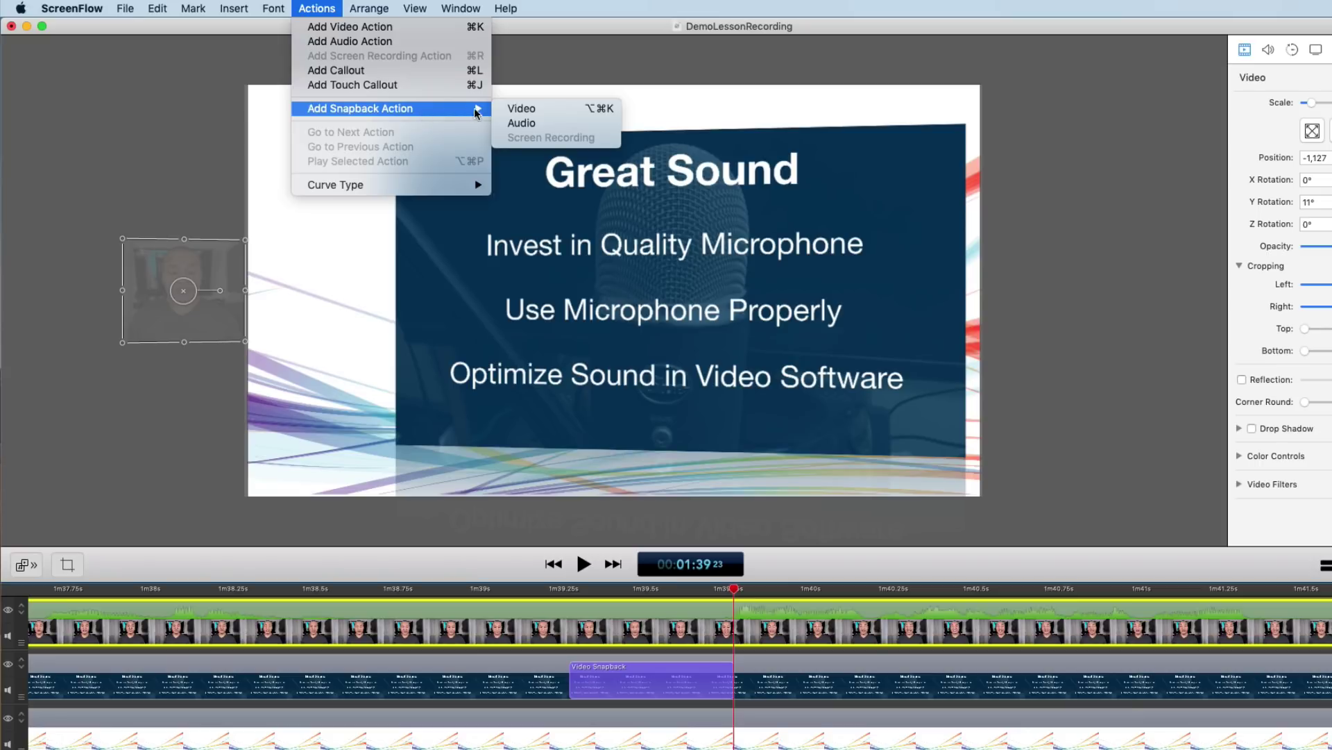
{"action": "left_click", "coordinate": [539, 109]}
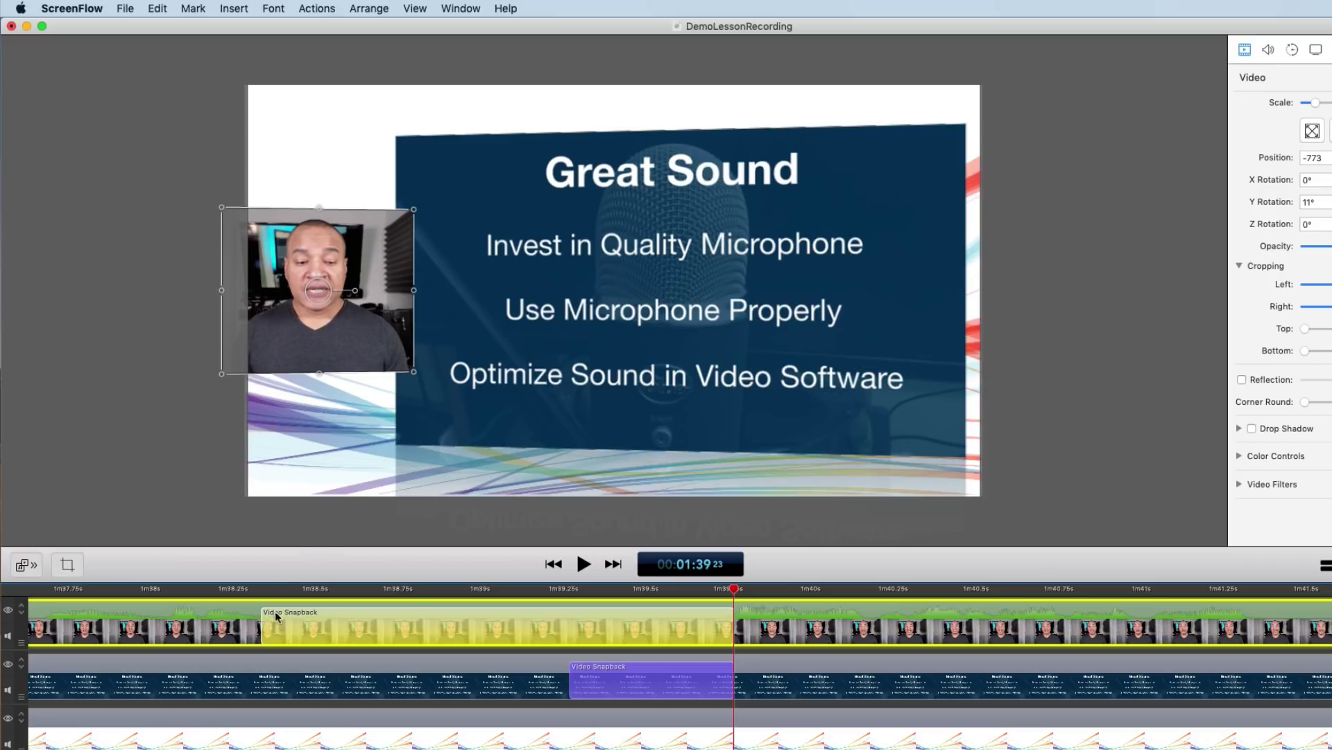
{"action": "left_click_drag", "start_coordinate": [259, 627], "coordinate": [568, 626]}
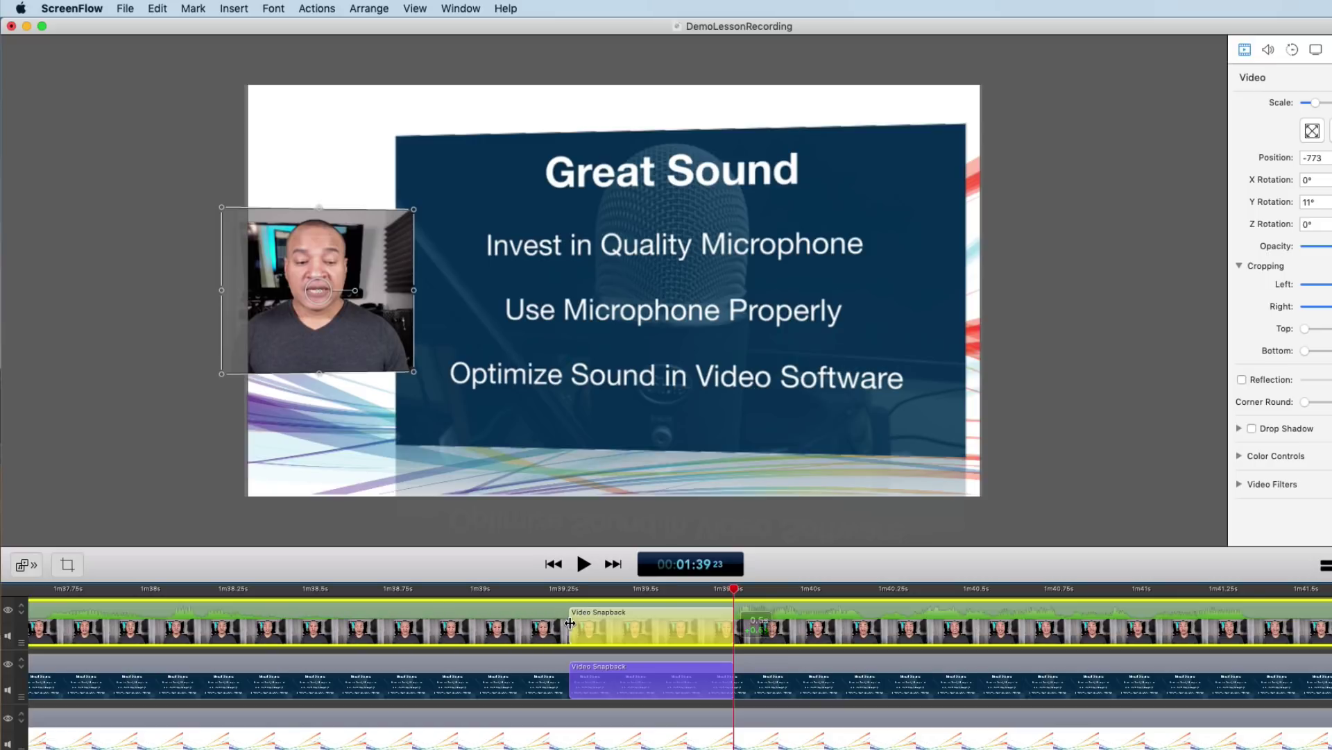
- Play the webcam clip's snapback action twice from just before its start near 1:39
{"action": "left_click", "coordinate": [543, 592]}
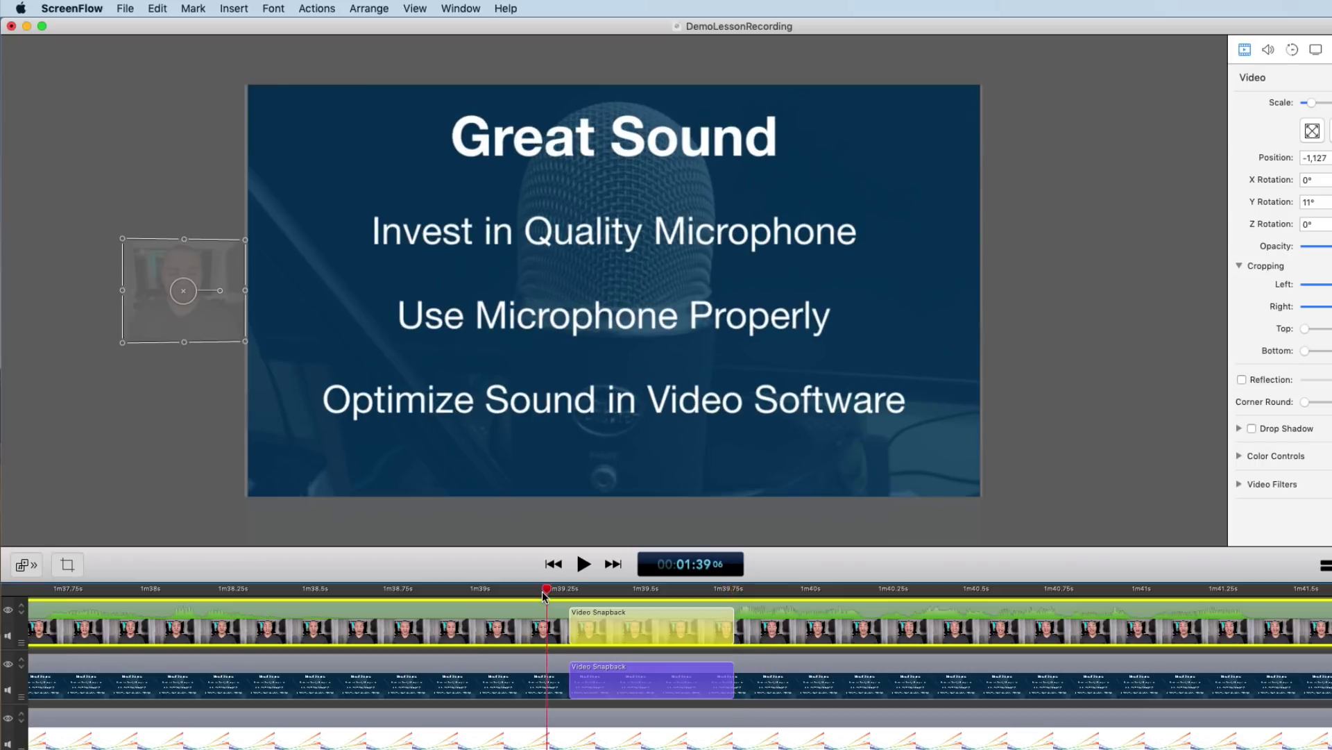
{"action": "key", "text": "space"}
{"action": "key", "text": "space"}
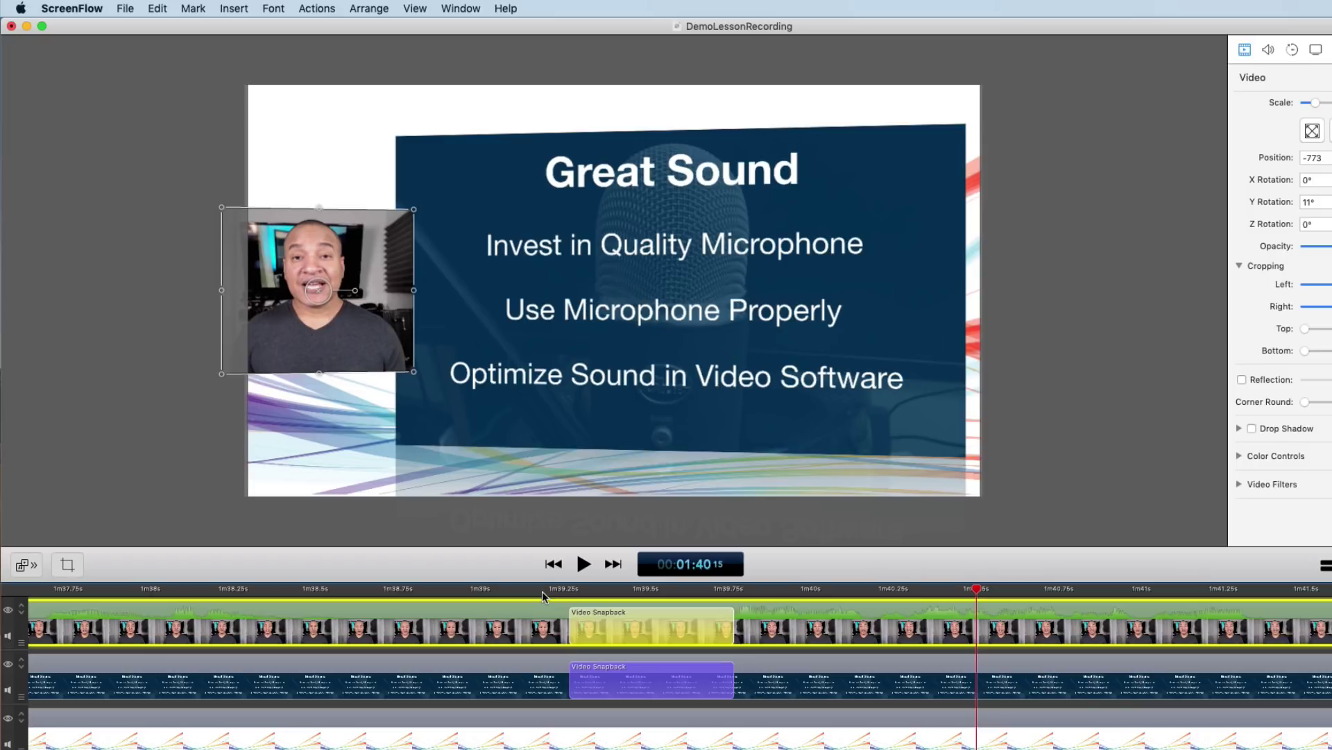
{"action": "left_click", "coordinate": [518, 590]}
{"action": "key", "text": "space"}
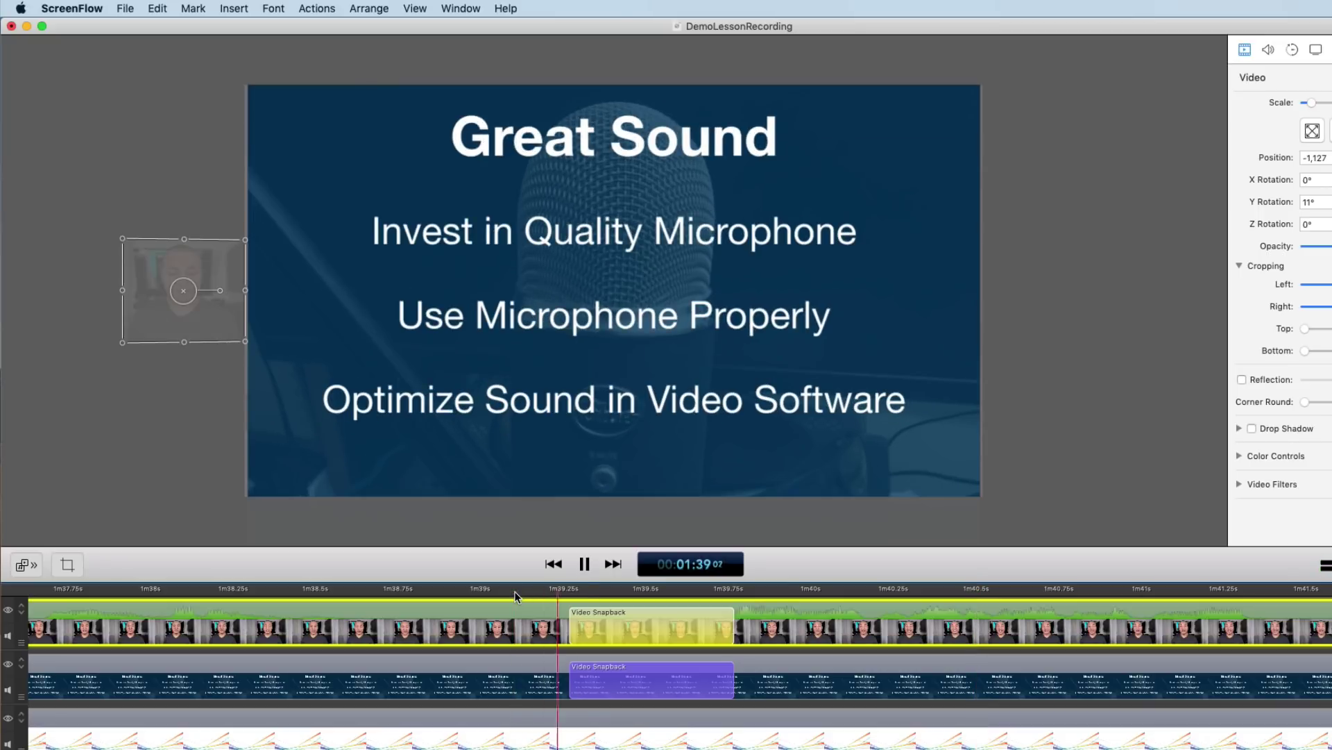
{"action": "key", "text": "space"}
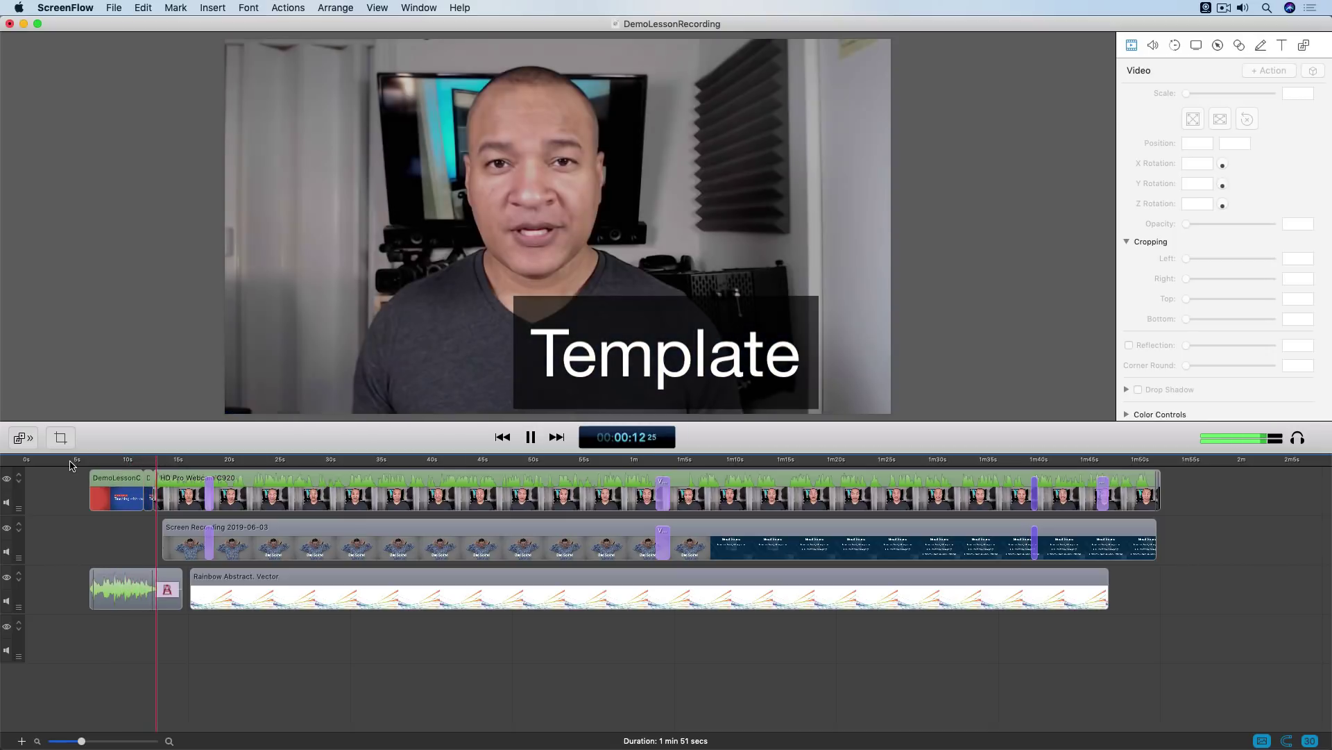
- Play the finished lesson's first and second video actions, starting shortly before each one
{"action": "key", "text": "space"}
{"action": "left_click", "coordinate": [193, 469]}
{"action": "key", "text": "space"}
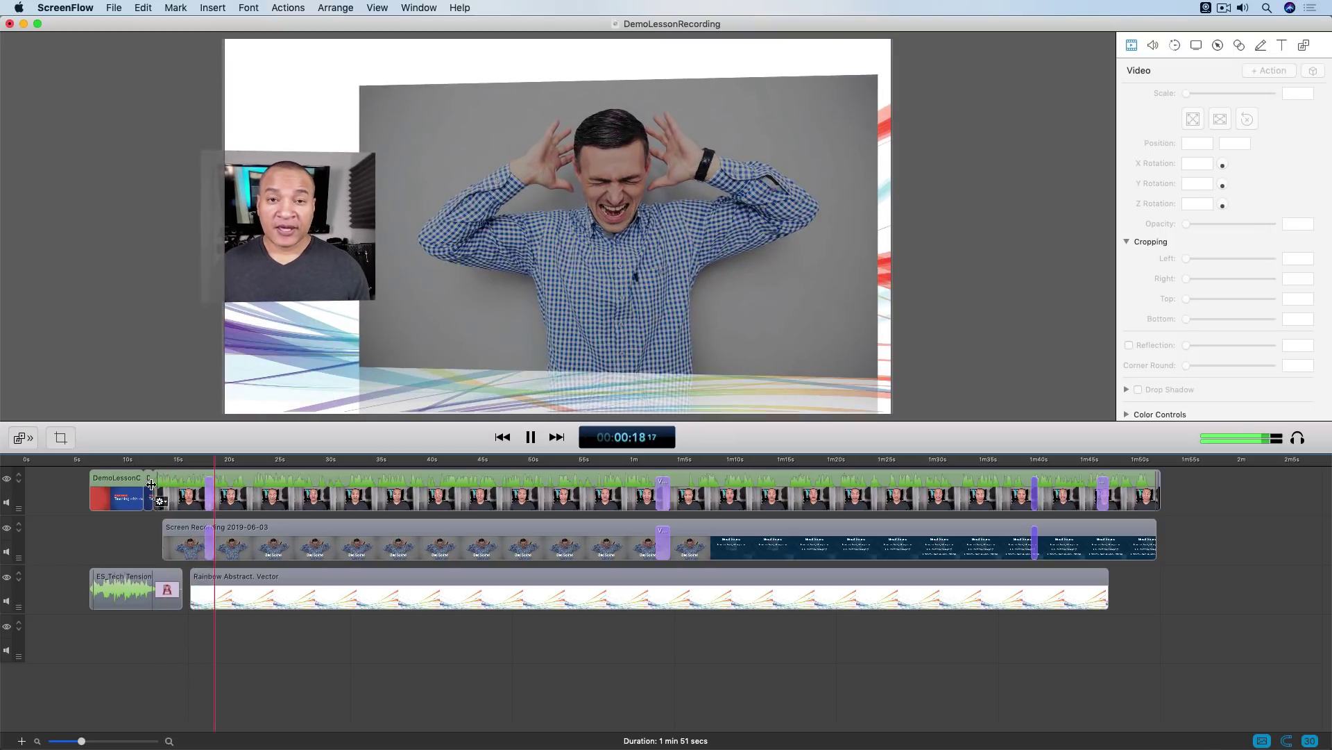
{"action": "key", "text": "space"}
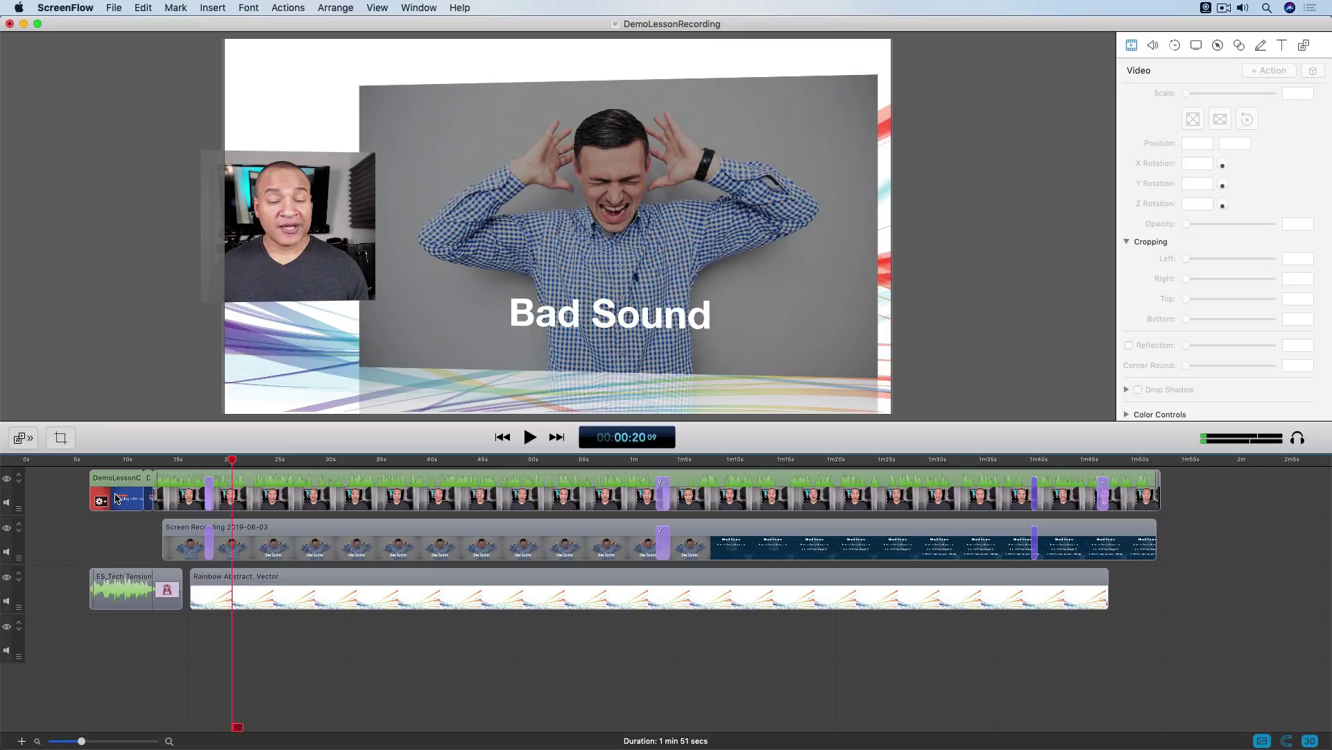
{"action": "left_click", "coordinate": [649, 467]}
{"action": "key", "text": "space"}
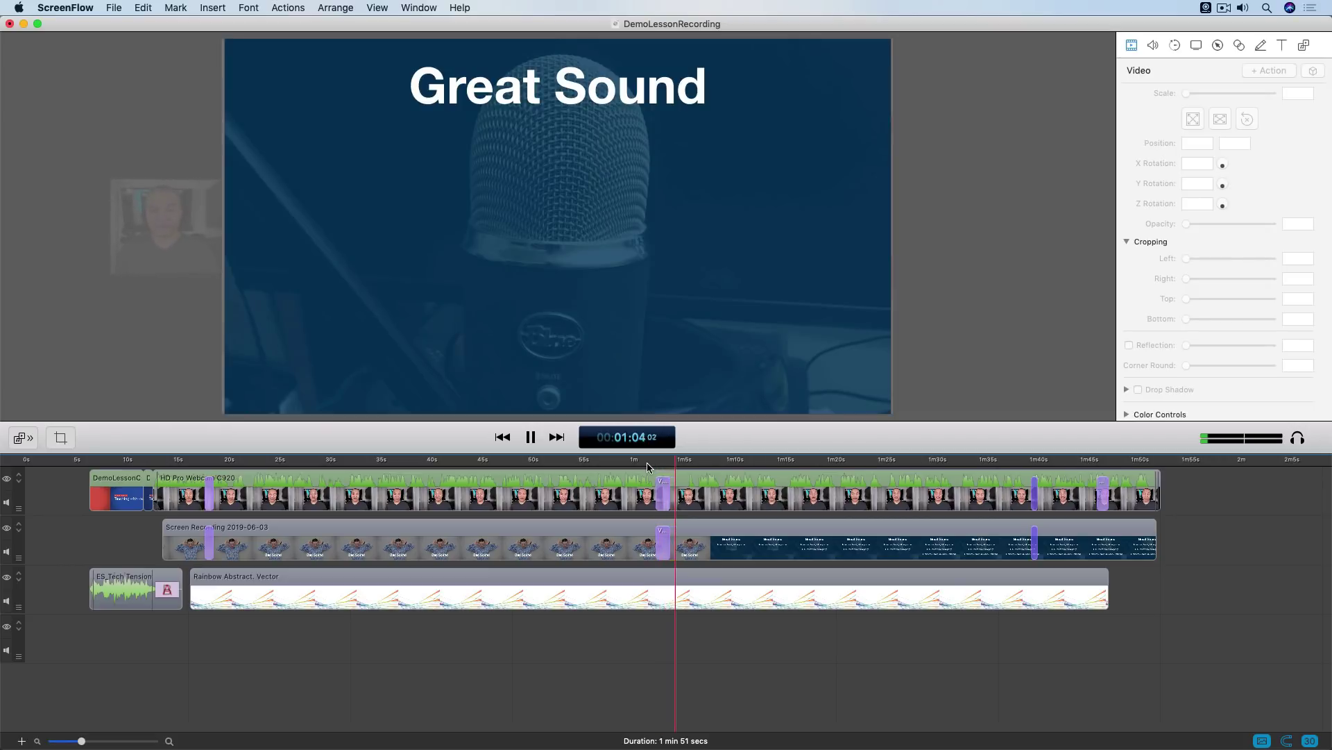
{"action": "key", "text": "space"}
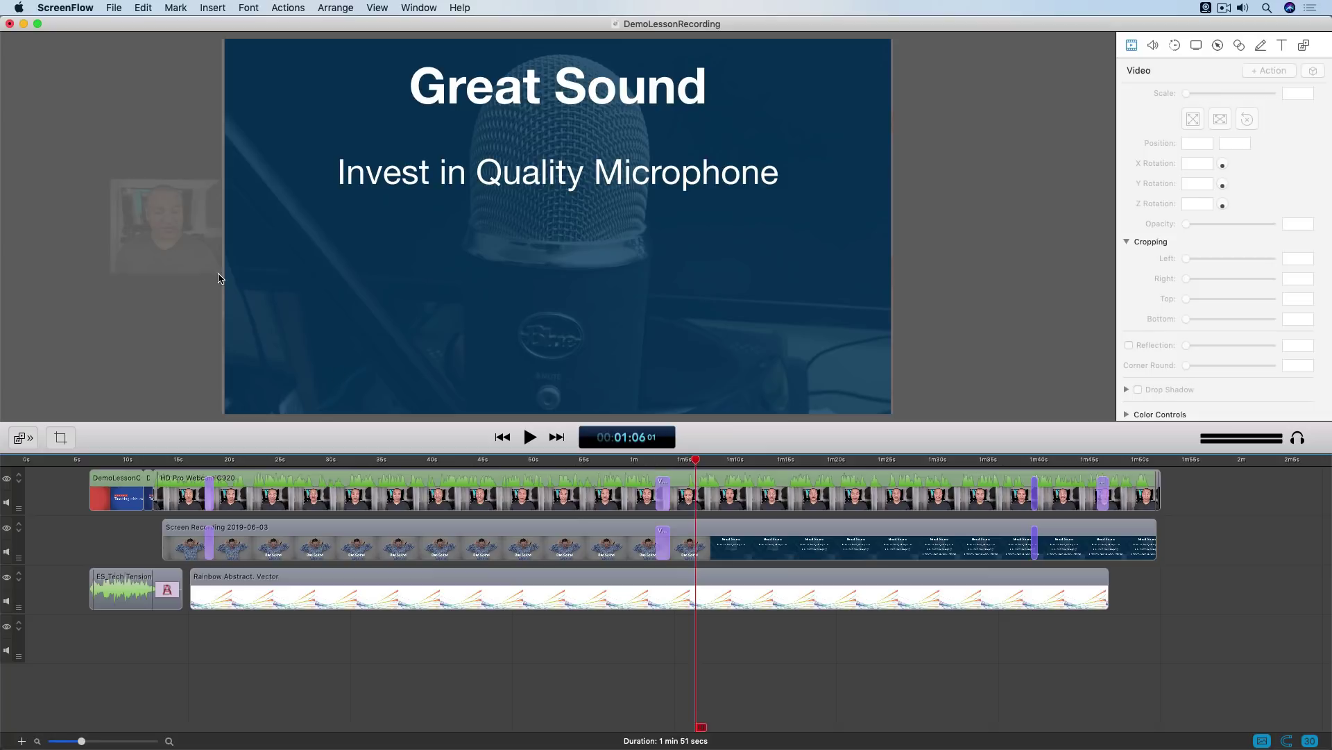
- Create a new document with the 1080p HD preset, 1920 by 1080, at 30 fps
{"action": "left_click", "coordinate": [113, 8]}
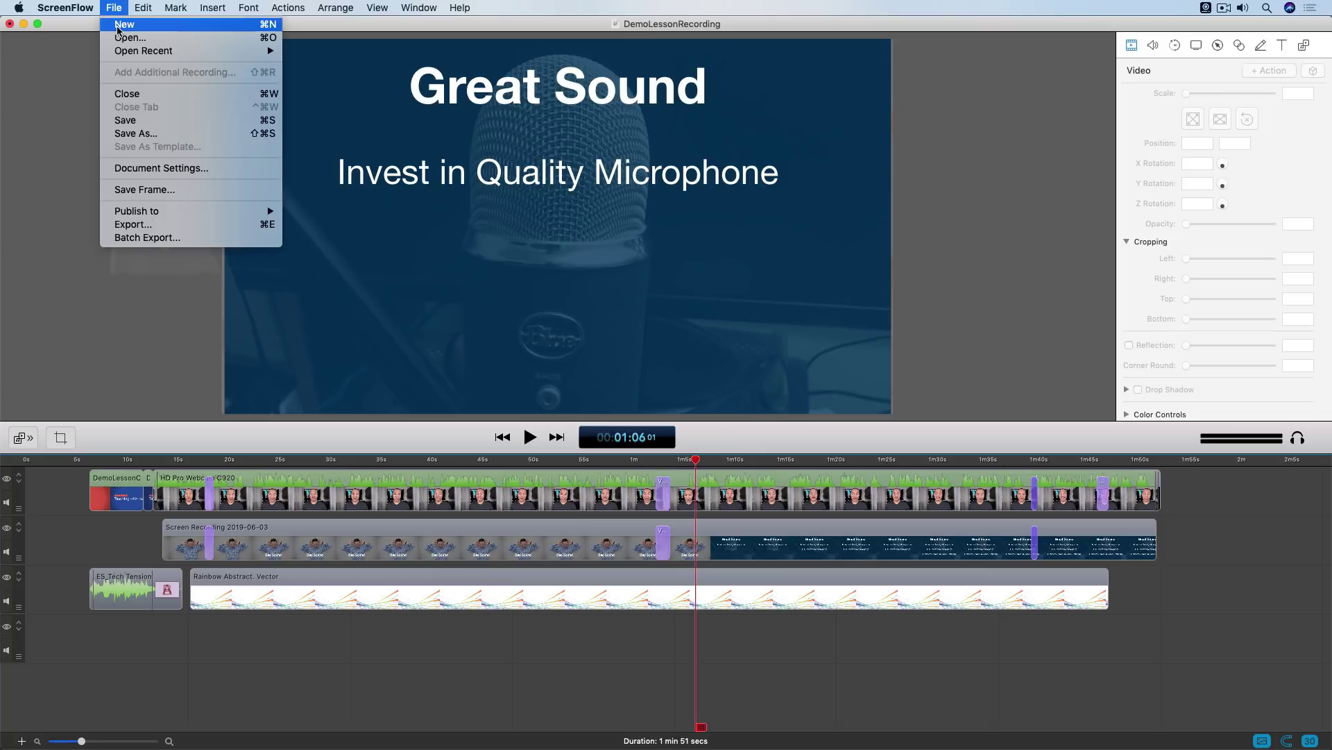
{"action": "left_click", "coordinate": [118, 26]}
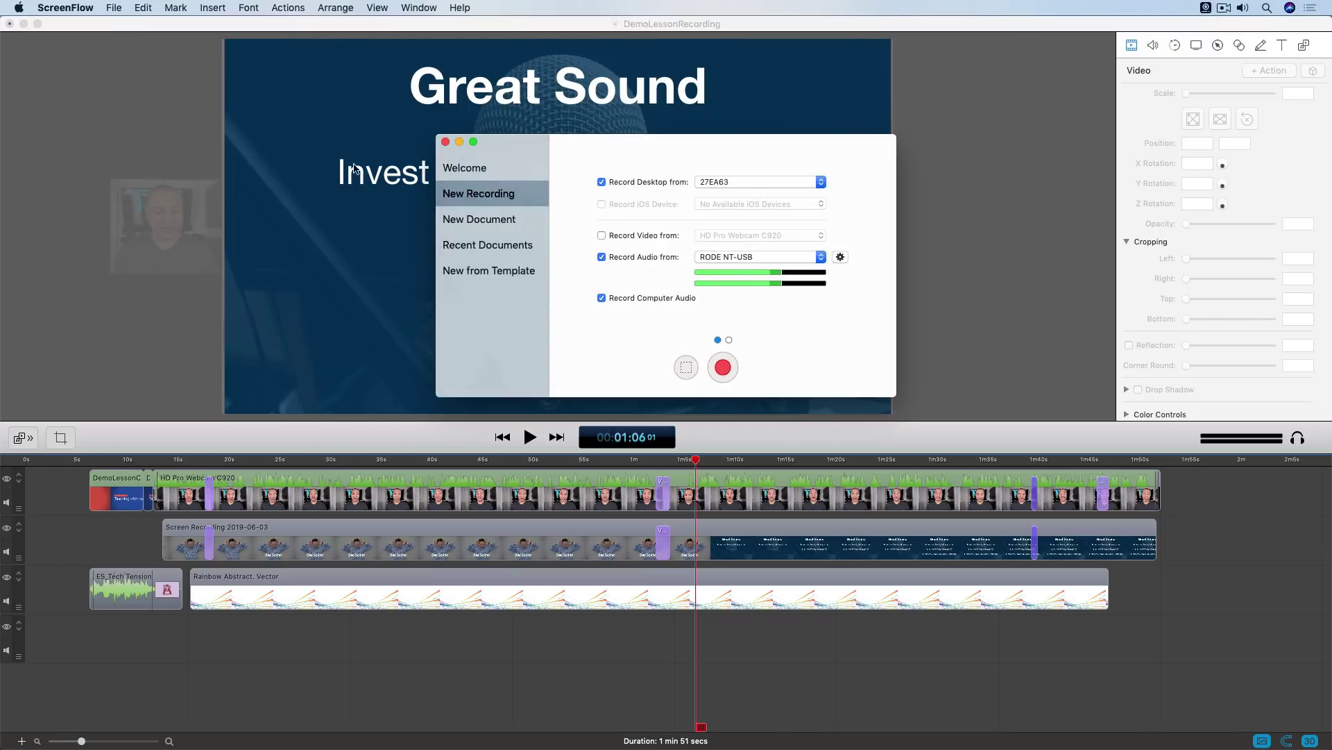
{"action": "left_click", "coordinate": [462, 220]}
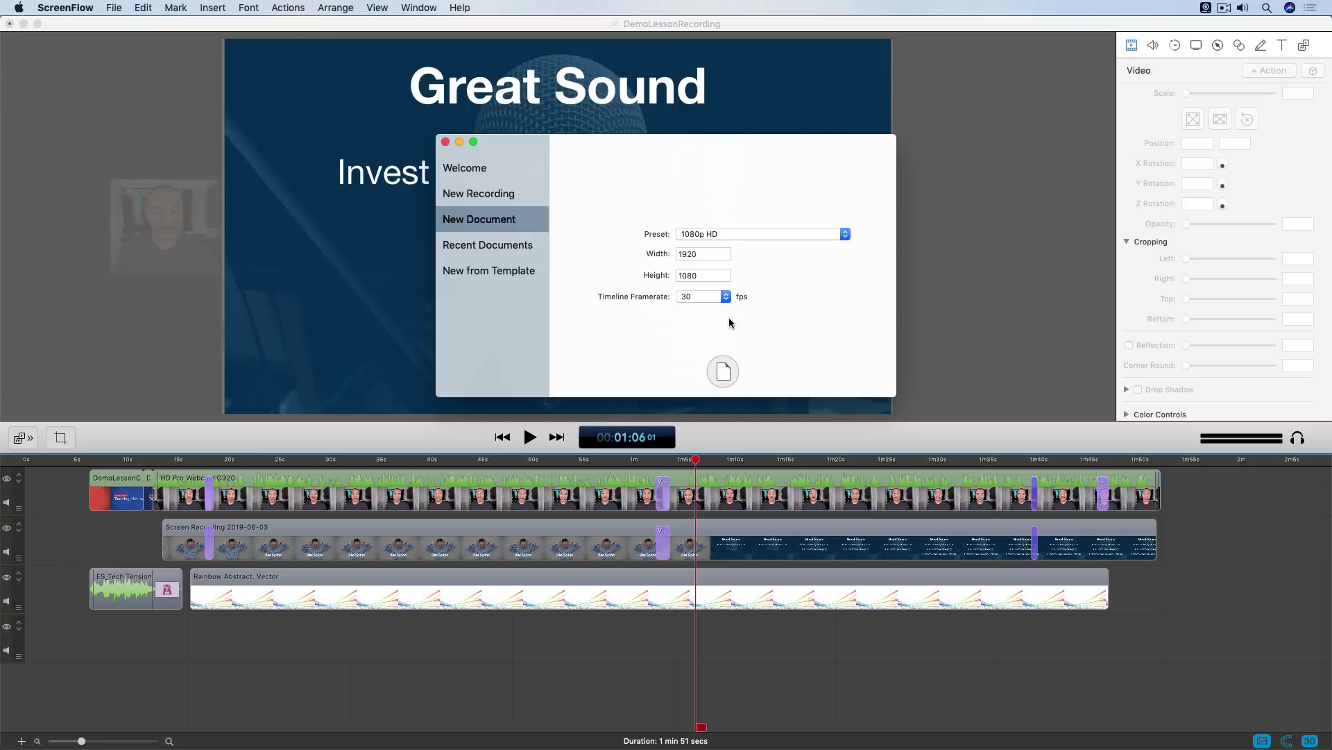
{"action": "left_click", "coordinate": [725, 372]}
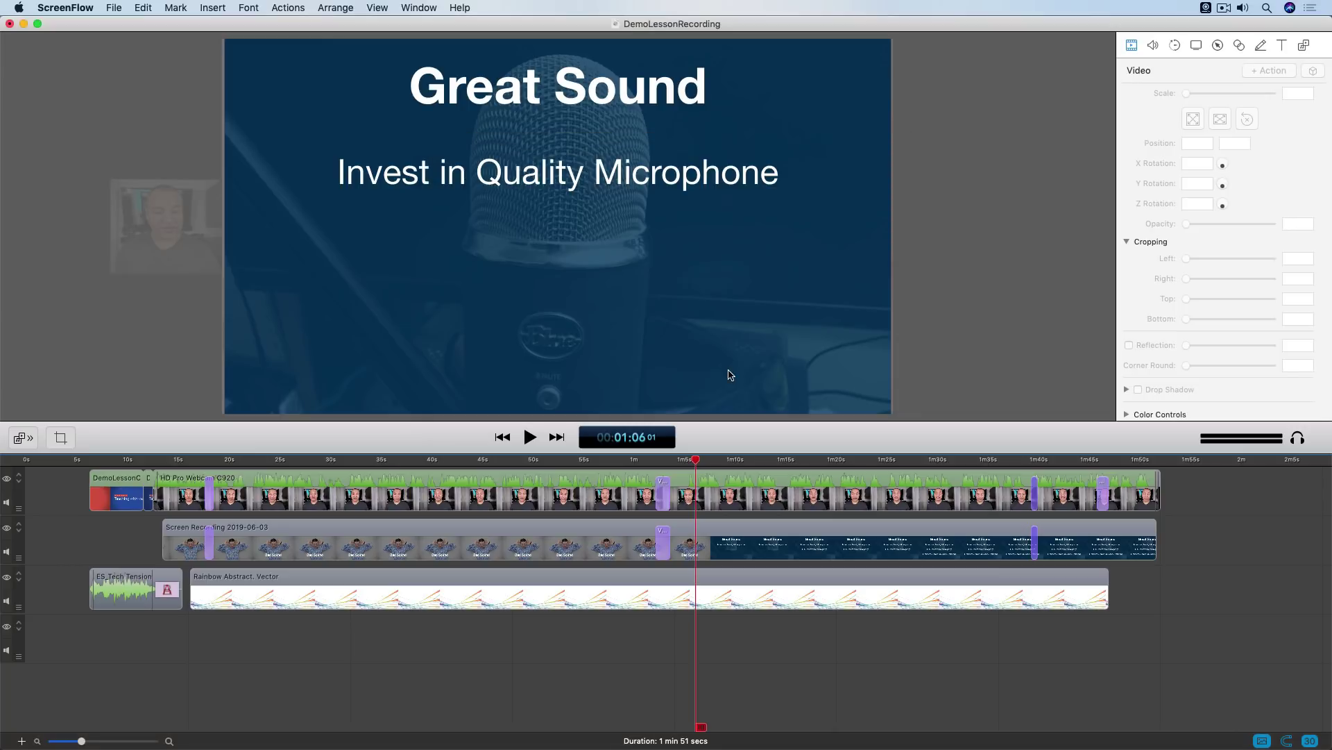
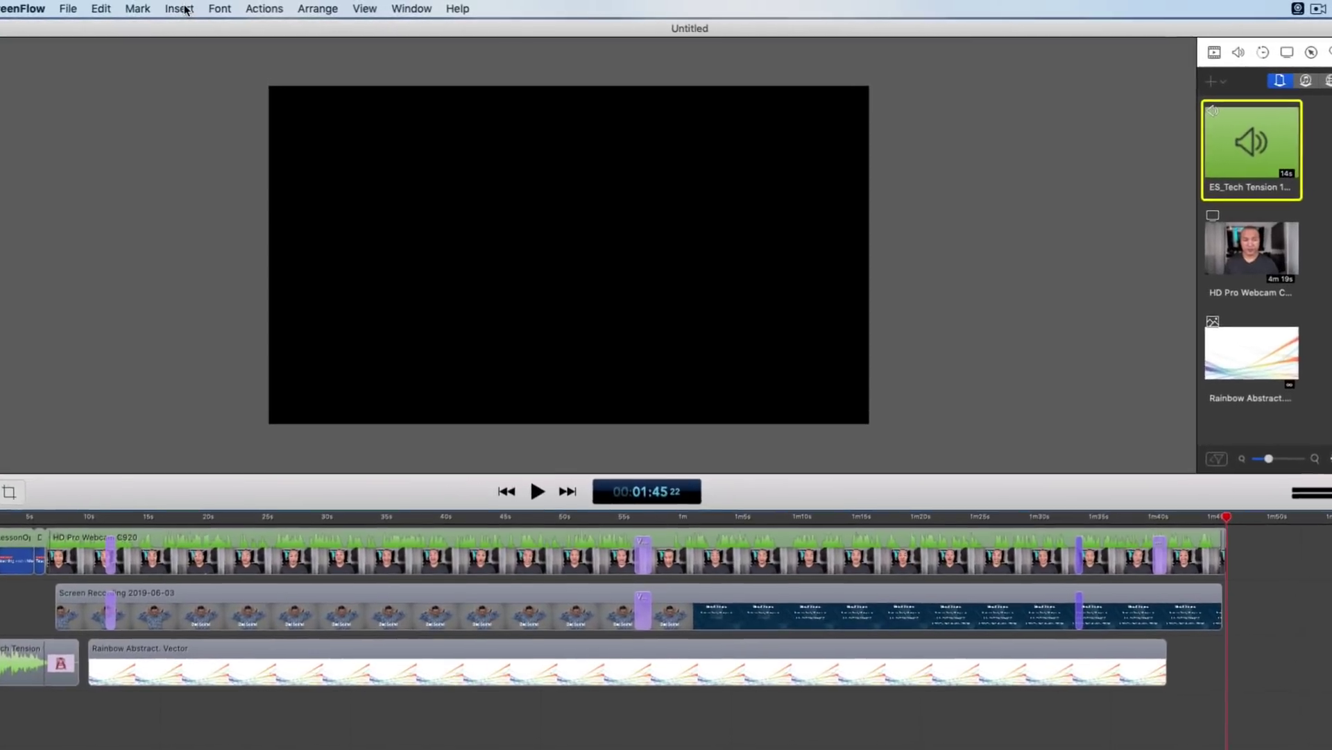
- Insert a Camera and Microphone template placeholder clip at 1:45;22
{"action": "left_click", "coordinate": [200, 8]}
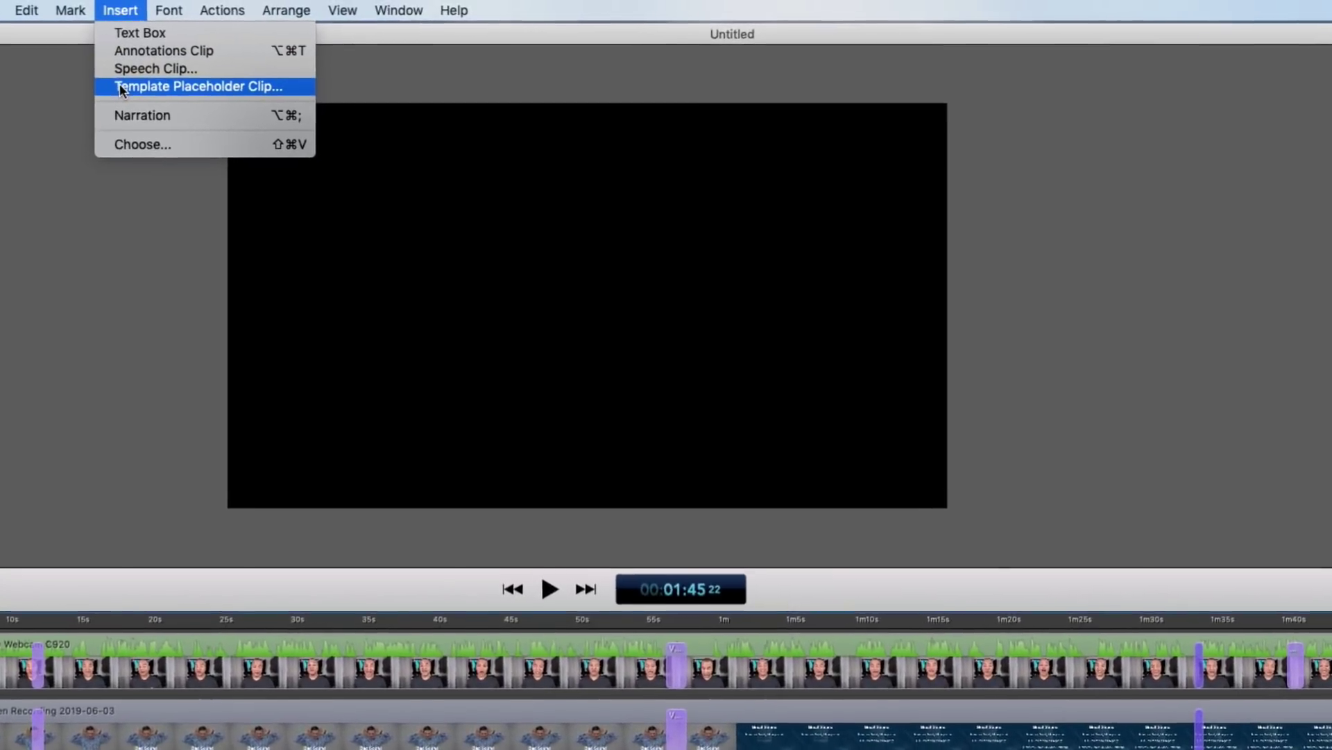
{"action": "left_click", "coordinate": [89, 94]}
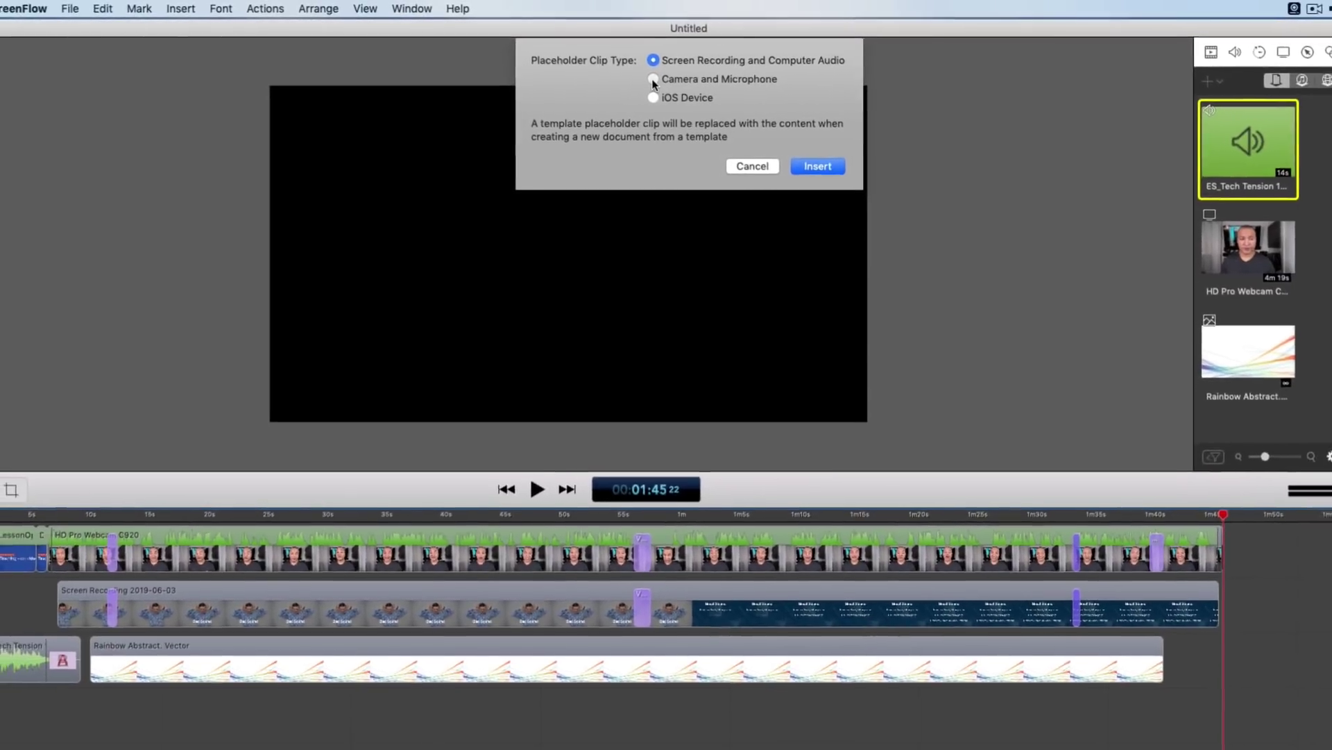
{"action": "left_click", "coordinate": [683, 89]}
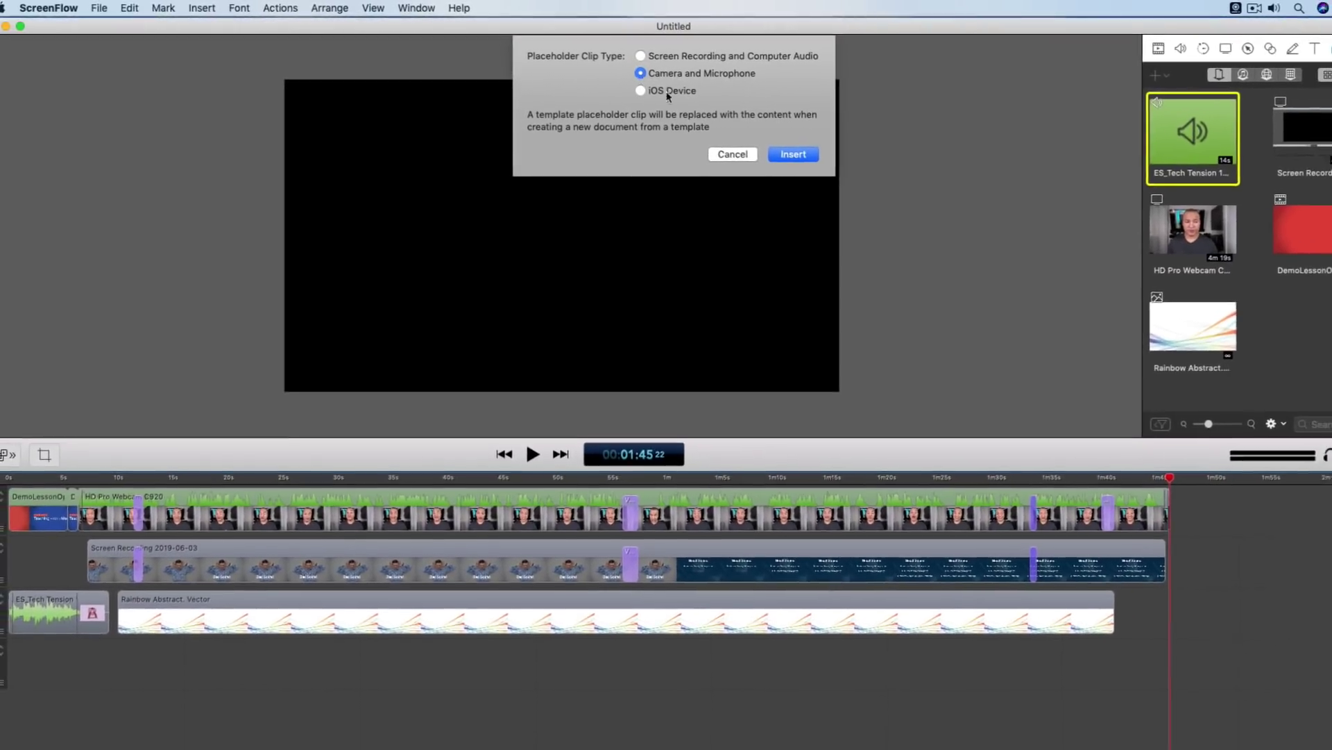
{"action": "left_click", "coordinate": [792, 154]}
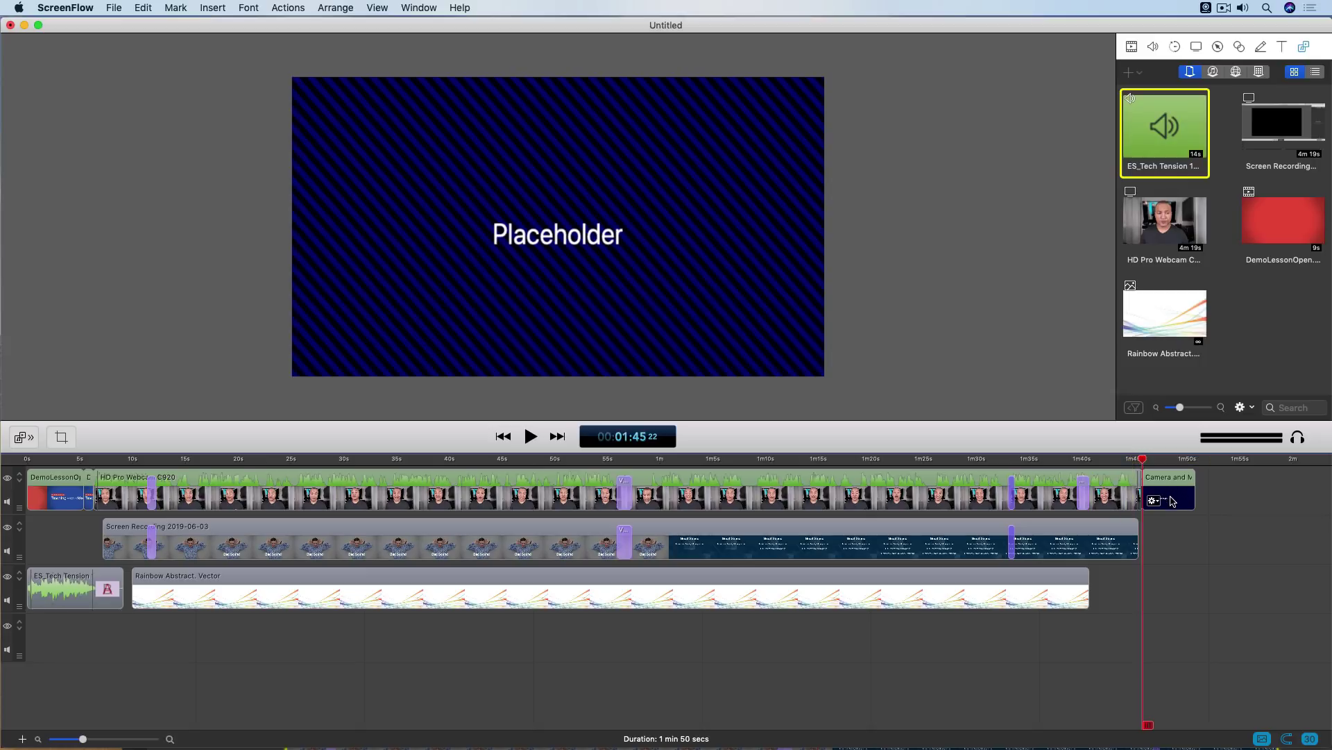
- Place the camera placeholder on a track above the webcam clip and stretch it to match the webcam clip's start and end
{"action": "left_click_drag", "start_coordinate": [1172, 501], "coordinate": [1207, 501]}
{"action": "key", "text": "super+a"}
{"action": "left_click_drag", "start_coordinate": [376, 484], "coordinate": [380, 535]}
{"action": "left_click", "coordinate": [1182, 539]}
{"action": "left_click_drag", "start_coordinate": [1205, 494], "coordinate": [1143, 482]}
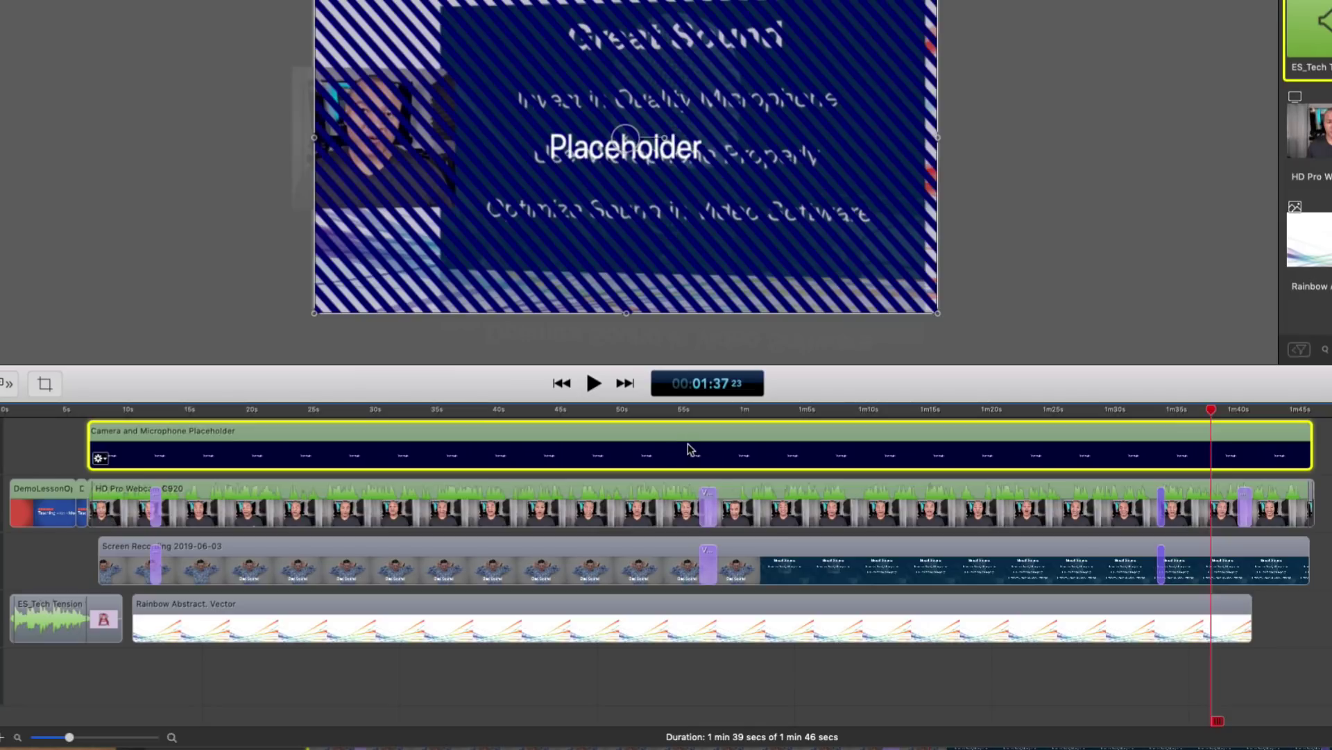
- Copy the webcam clip's first two video actions, near 0:11 and 0:56, onto the camera placeholder at the same times
{"action": "left_click", "coordinate": [150, 503]}
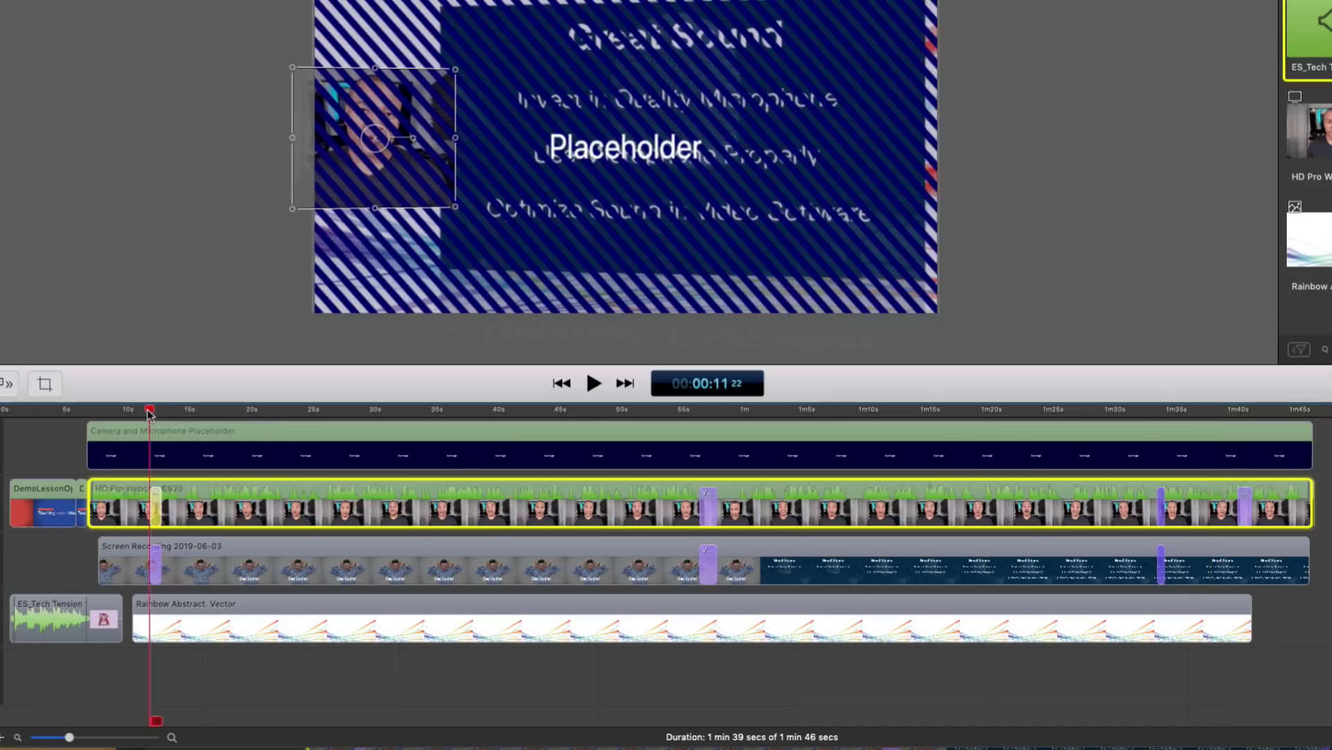
{"action": "left_click", "coordinate": [150, 431]}
{"action": "left_click_drag", "start_coordinate": [150, 410], "coordinate": [699, 410]}
{"action": "left_click", "coordinate": [713, 521]}
{"action": "left_click", "coordinate": [712, 451]}
{"action": "key", "text": "super+v"}
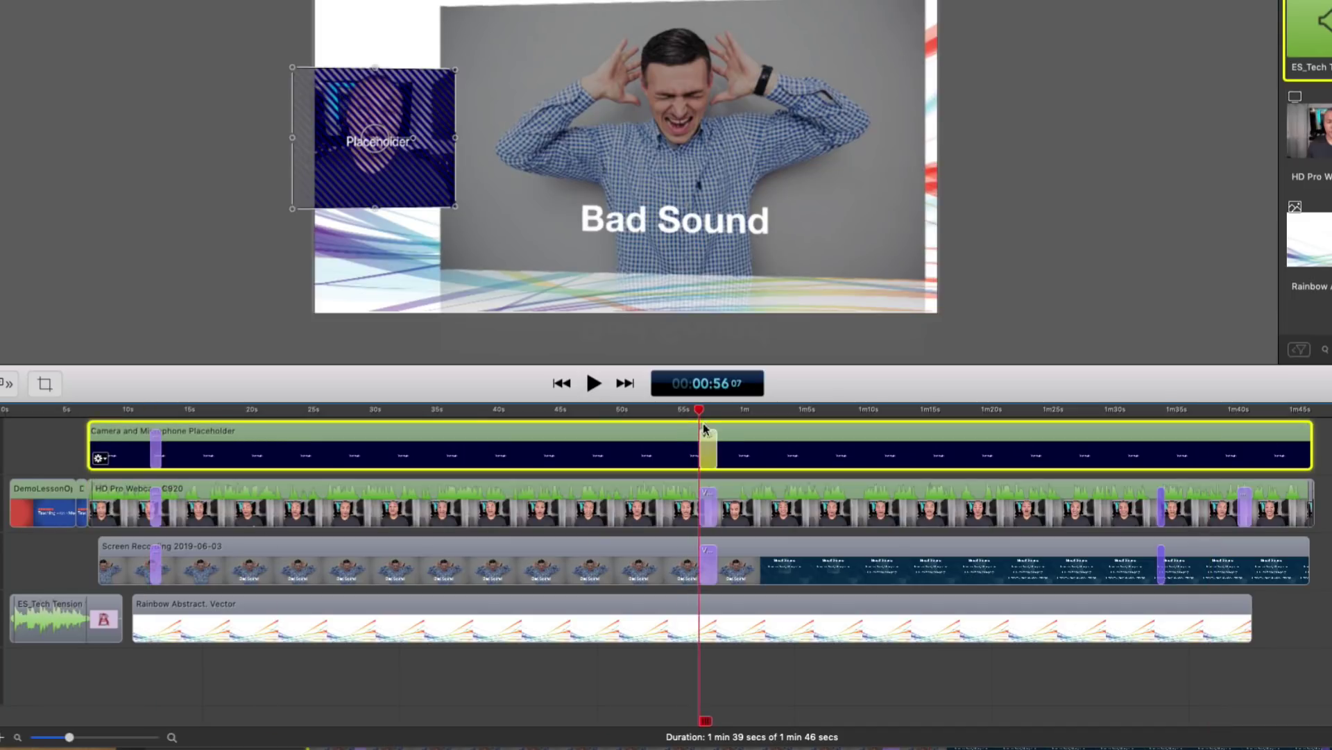
- Copy the webcam clip's last two actions, near 1:33 and 1:39, onto the camera placeholder at the same times
{"action": "left_click", "coordinate": [1158, 410]}
{"action": "left_click", "coordinate": [1165, 514]}
{"action": "key", "text": "super+c"}
{"action": "left_click", "coordinate": [1166, 451]}
{"action": "key", "text": "super+v"}
{"action": "left_click", "coordinate": [1232, 410]}
{"action": "left_click", "coordinate": [1242, 510]}
{"action": "key", "text": "super+c"}
{"action": "left_click", "coordinate": [1244, 454]}
{"action": "key", "text": "super+v"}
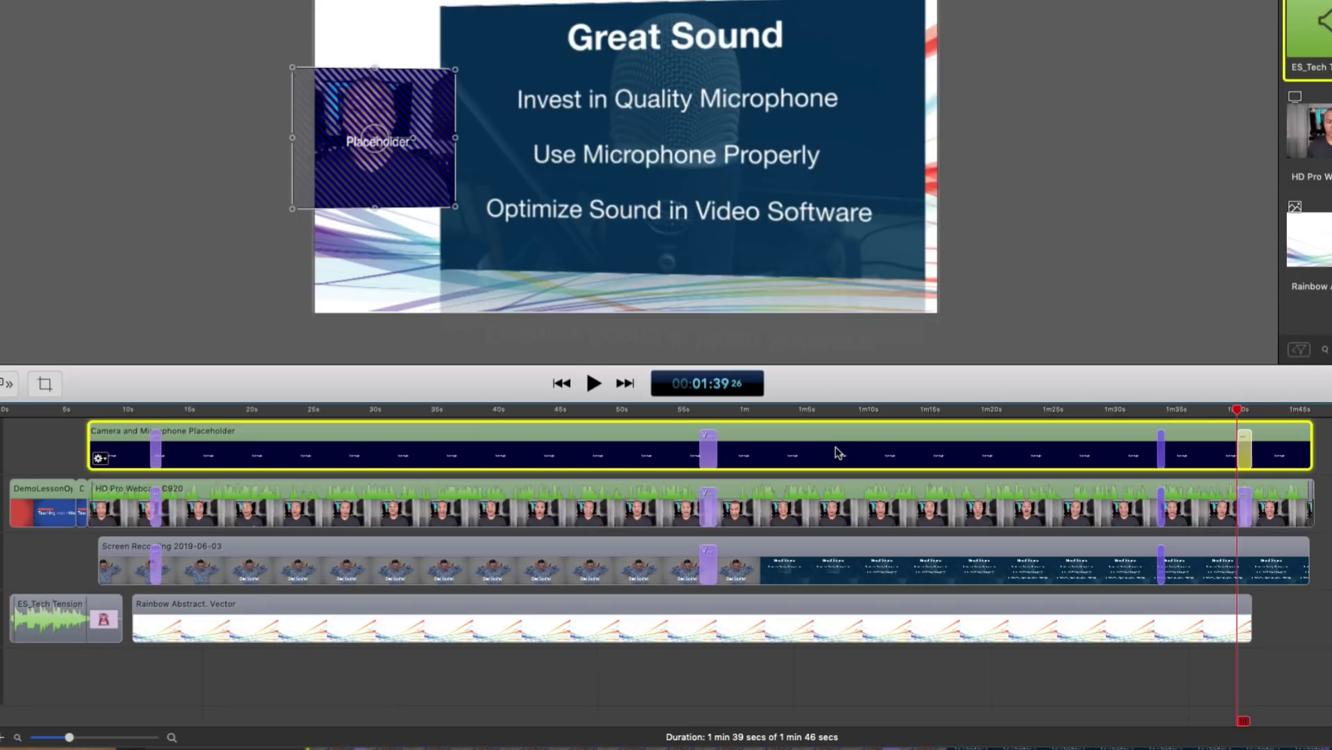
- Delete the webcam clip and move the camera placeholder down into its place after the lesson opener
{"action": "left_click", "coordinate": [799, 506]}
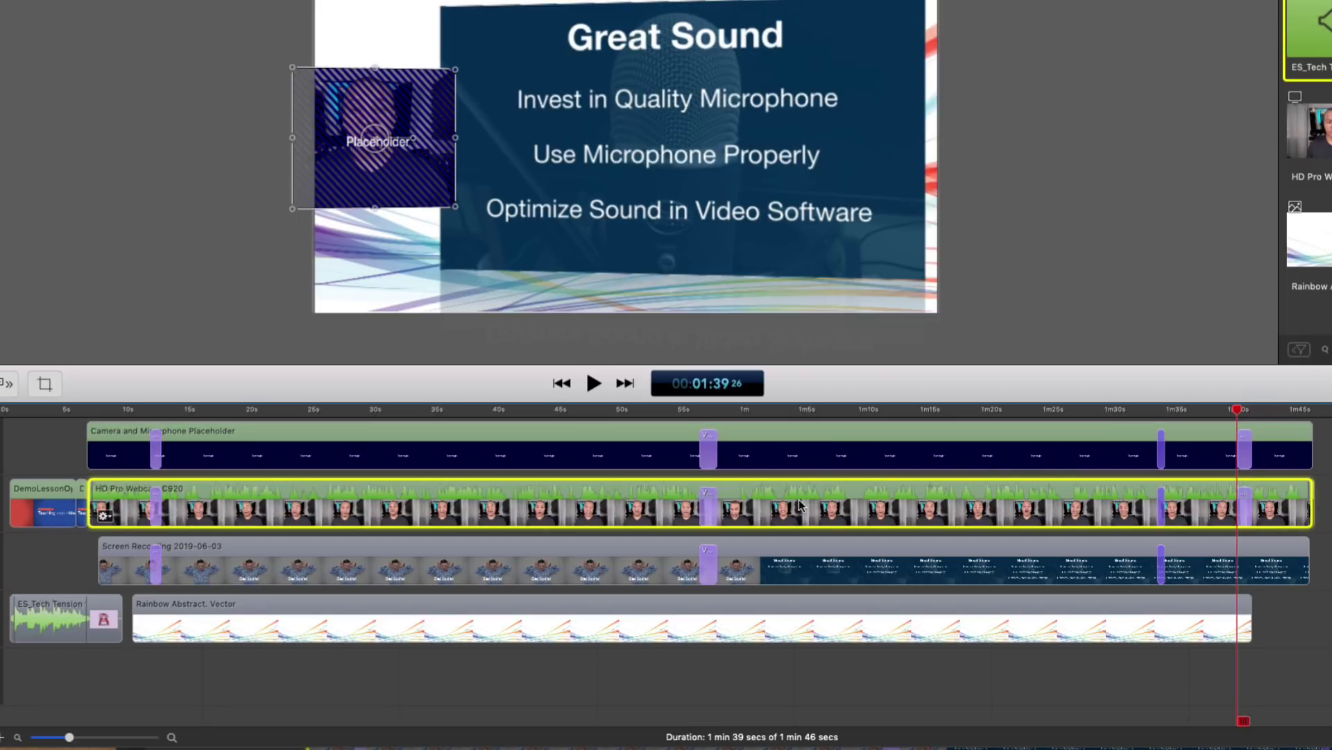
{"action": "key", "text": "Delete"}
{"action": "left_click", "coordinate": [745, 458]}
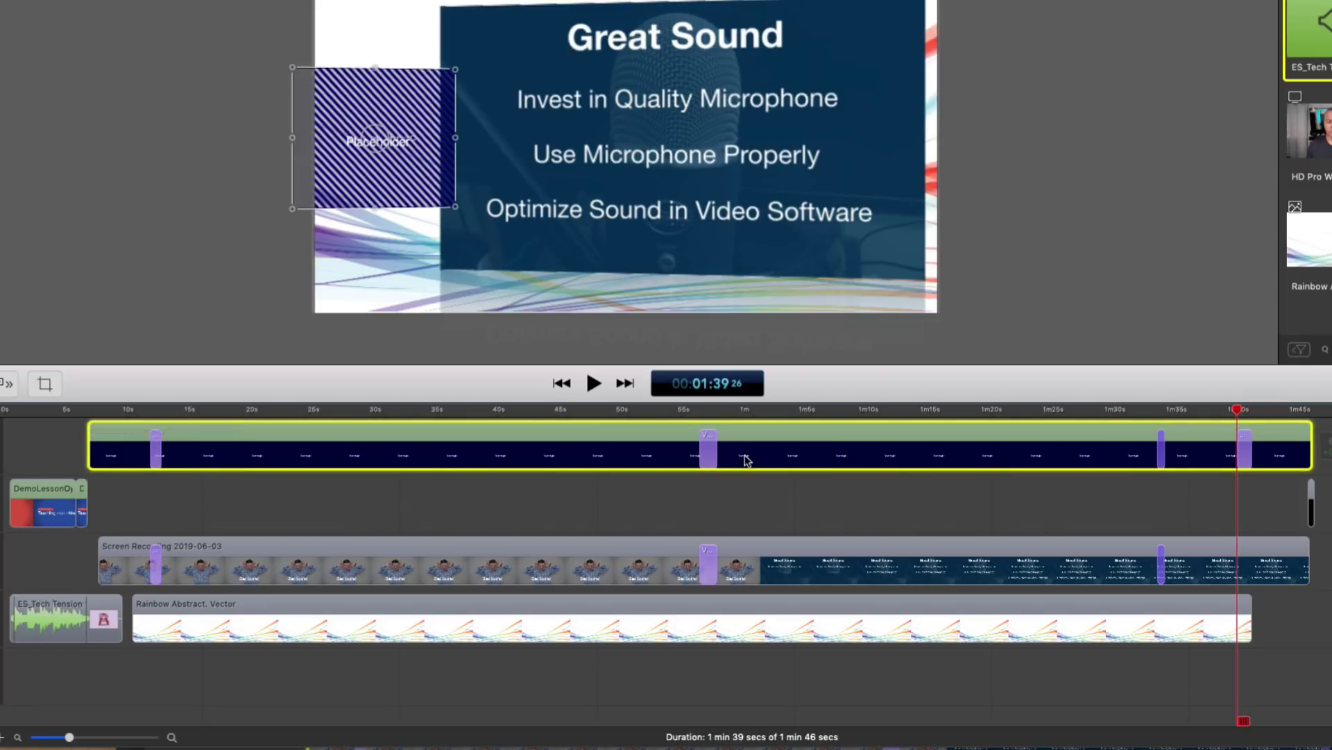
{"action": "left_click_drag", "start_coordinate": [745, 458], "coordinate": [744, 480]}
{"action": "left_click", "coordinate": [681, 448]}
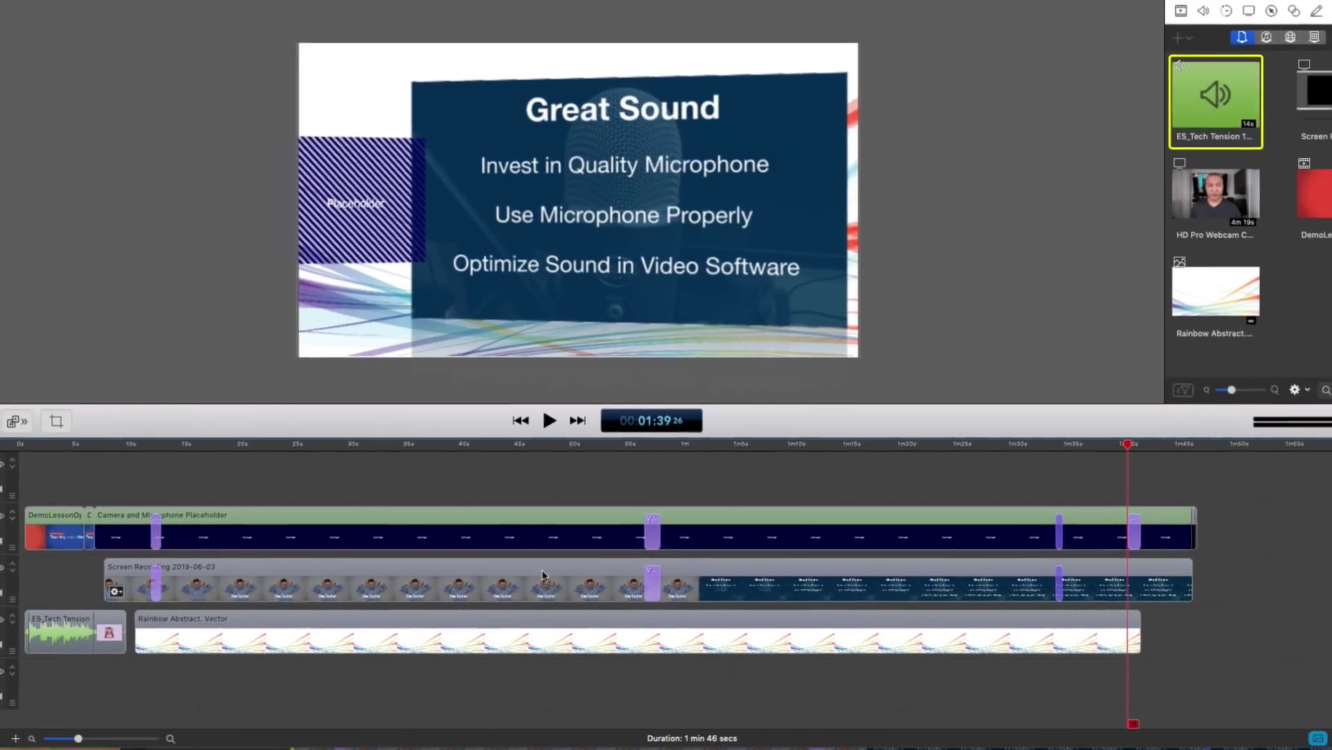
- Insert a Screen Recording and Computer Audio placeholder on its own track above the screen recording, stretched to match that clip's length
{"action": "left_click", "coordinate": [214, 10]}
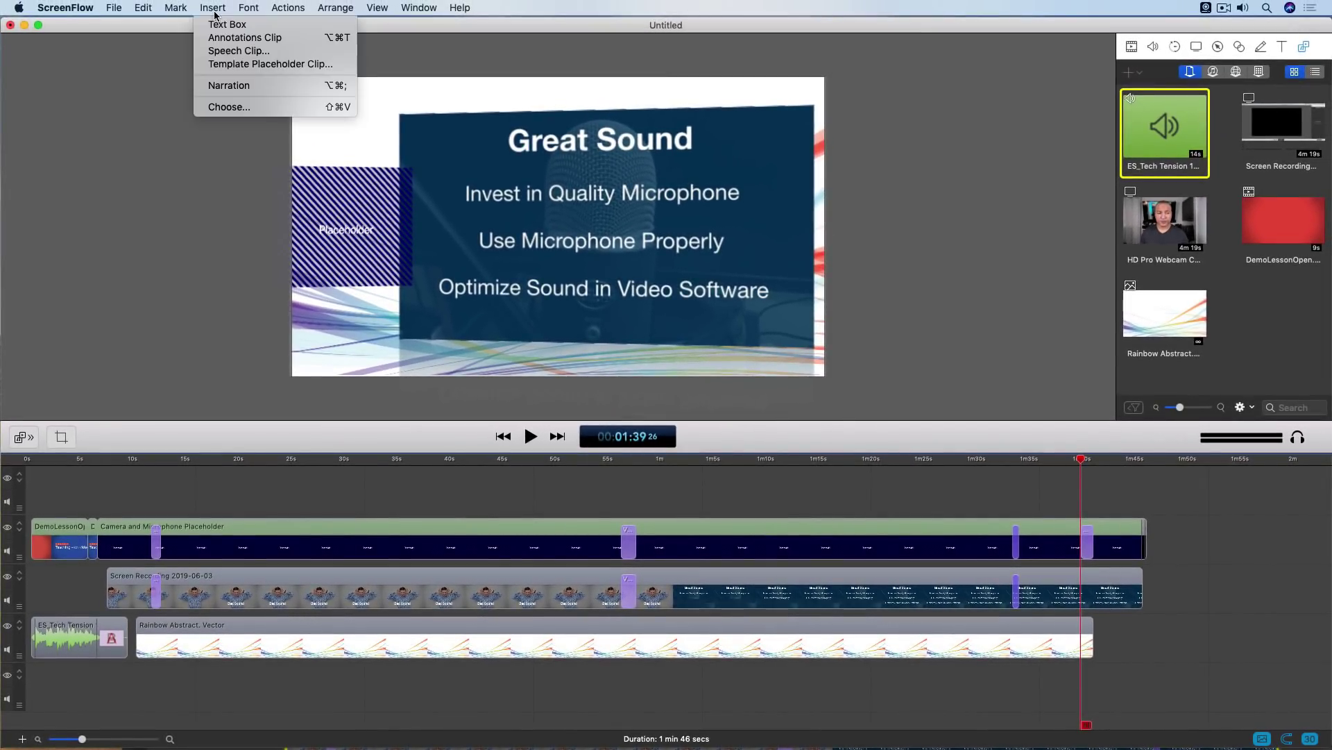
{"action": "left_click", "coordinate": [228, 64]}
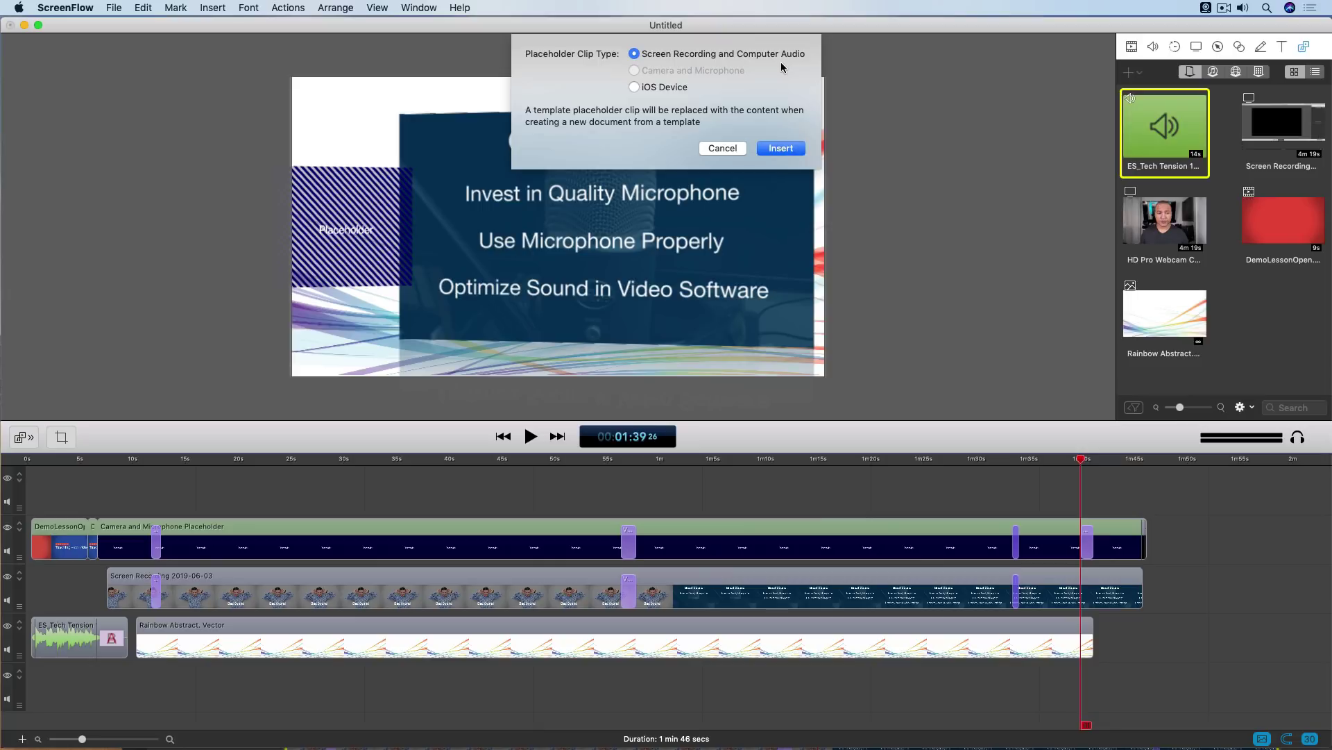
{"action": "left_click", "coordinate": [774, 148]}
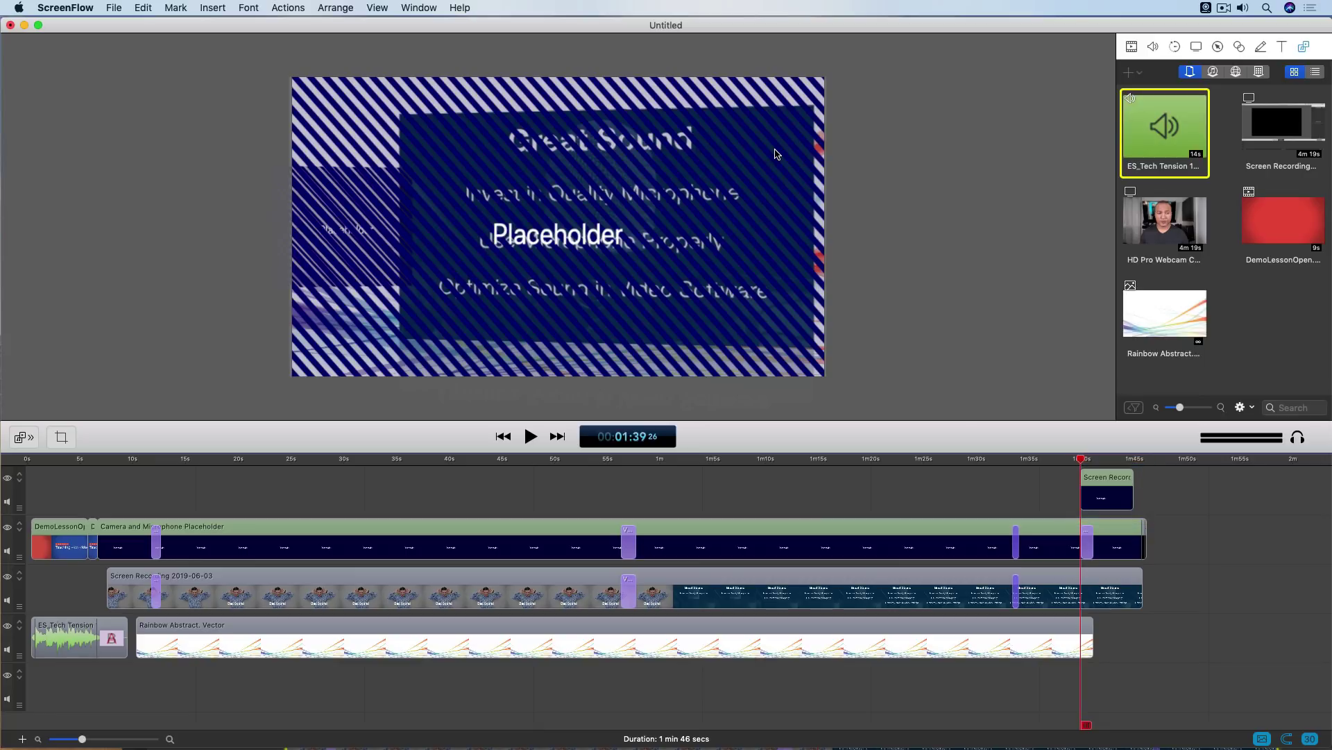
{"action": "left_click_drag", "start_coordinate": [56, 610], "coordinate": [1138, 663]}
{"action": "left_click_drag", "start_coordinate": [1110, 597], "coordinate": [1159, 660]}
{"action": "left_click_drag", "start_coordinate": [1122, 484], "coordinate": [1133, 632]}
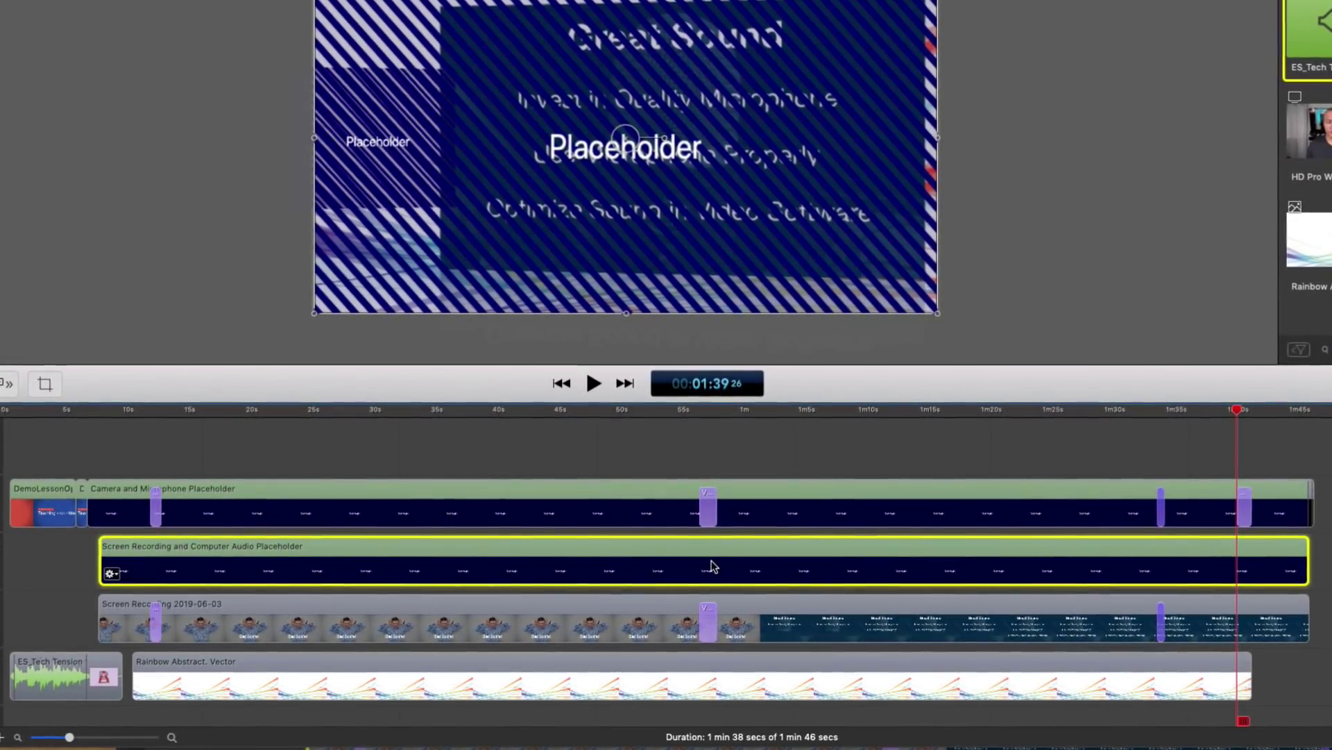
- Copy the screen recording's three actions, near 0:11, 0:56 and 1:33, onto the screen recording placeholder at the same times
{"action": "left_click", "coordinate": [111, 630]}
{"action": "left_click", "coordinate": [151, 411]}
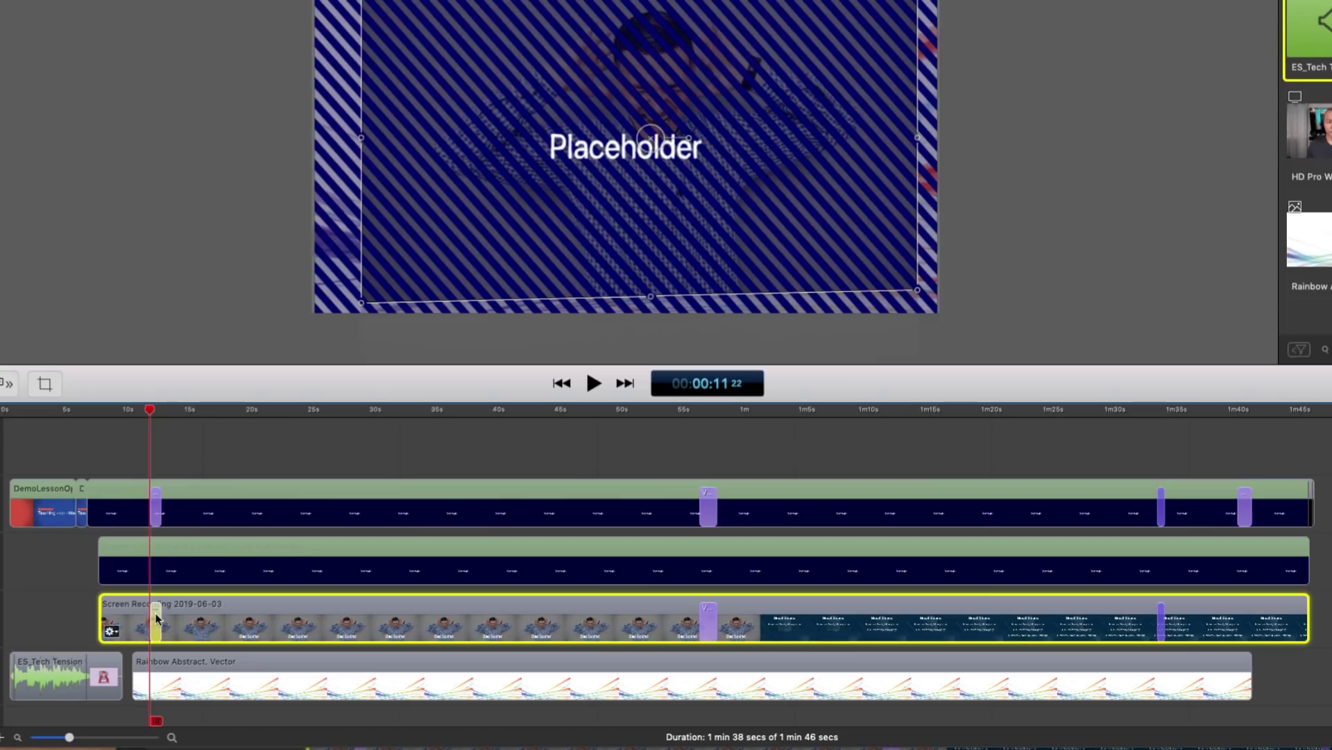
{"action": "left_click", "coordinate": [156, 569]}
{"action": "left_click_drag", "start_coordinate": [150, 411], "coordinate": [1157, 477]}
{"action": "left_click", "coordinate": [708, 622]}
{"action": "key", "text": "super+c"}
{"action": "left_click", "coordinate": [710, 555]}
{"action": "key", "text": "super+v"}
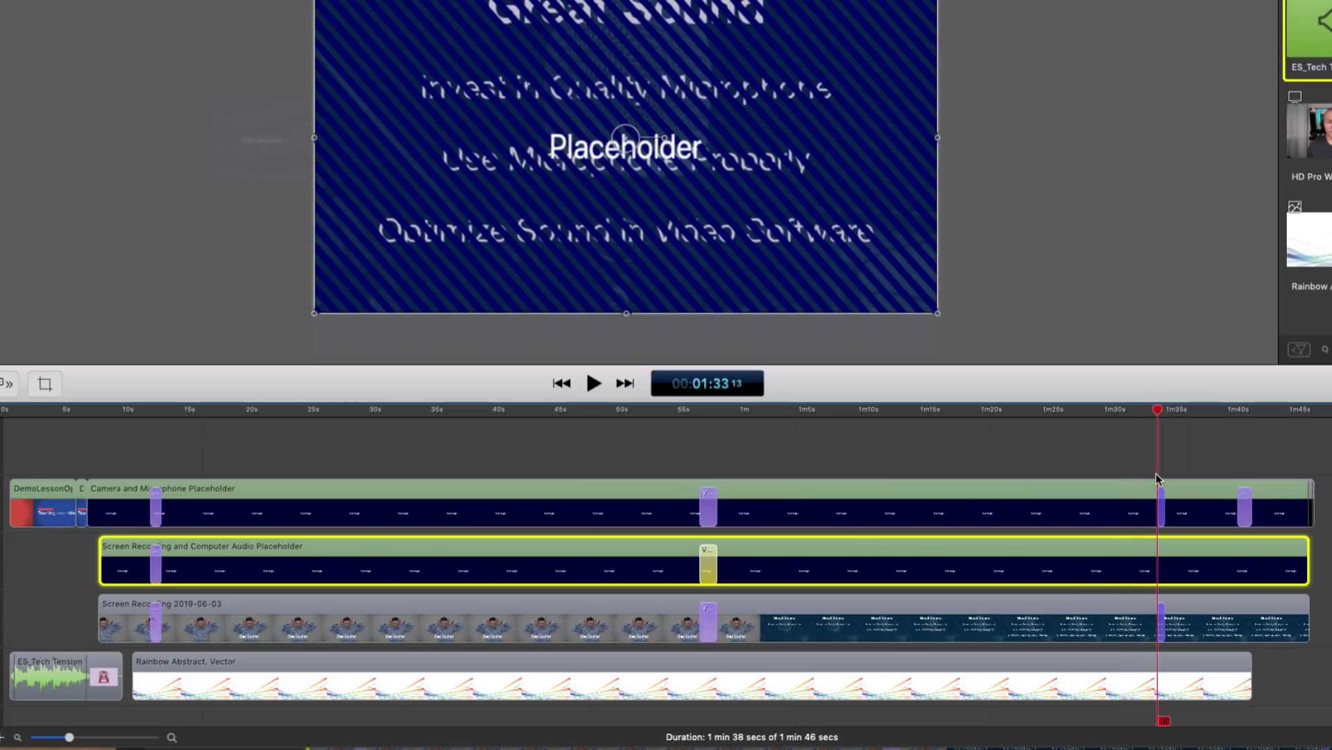
{"action": "left_click", "coordinate": [1163, 621]}
{"action": "left_click", "coordinate": [1161, 555]}
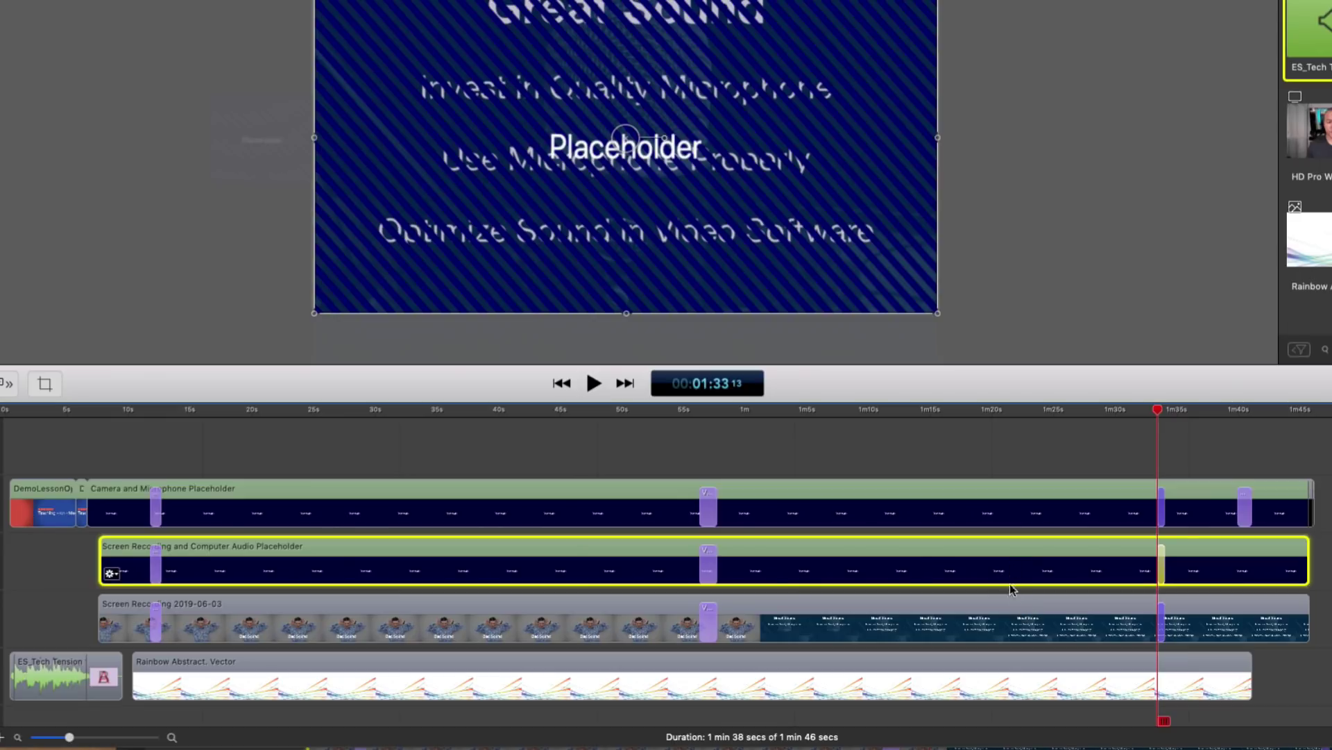
- Delete the original screen recording clip and move the music and rainbow background clips up into the emptied track
{"action": "left_click", "coordinate": [1005, 610]}
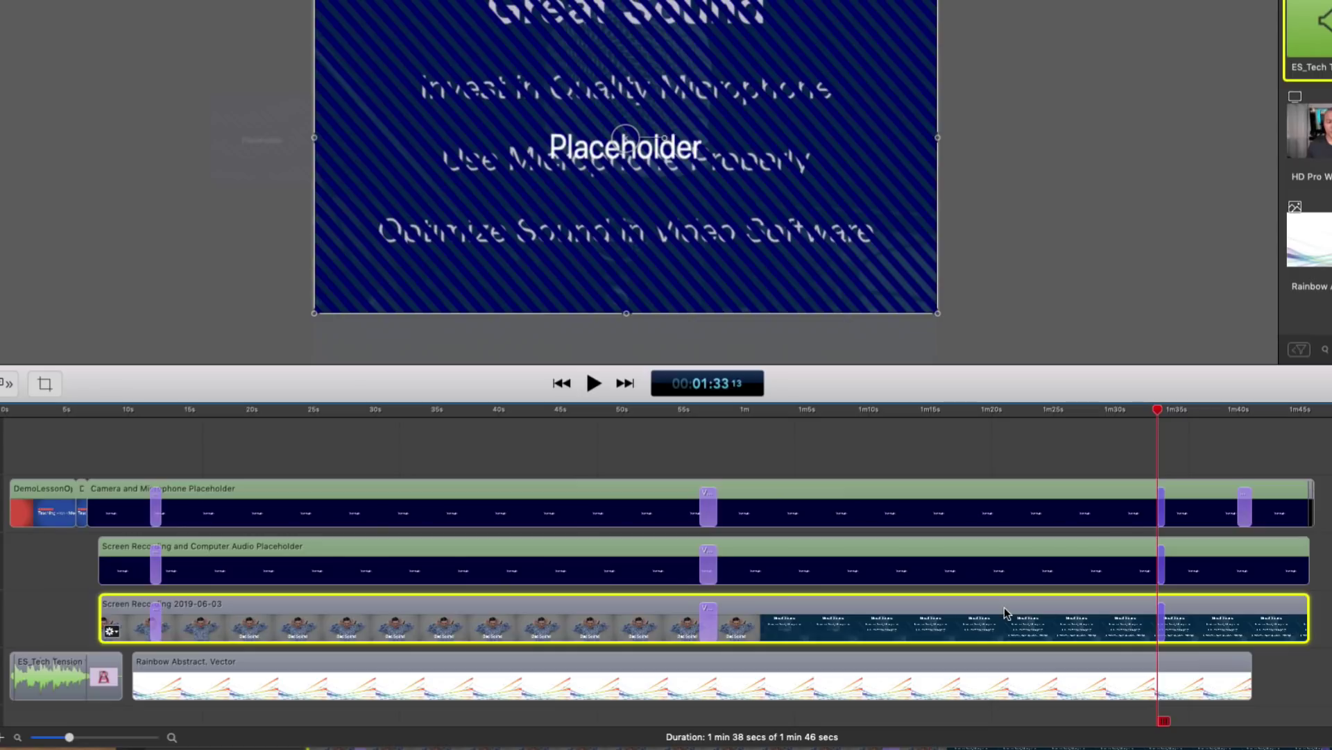
{"action": "key", "text": "Delete"}
{"action": "left_click_drag", "start_coordinate": [72, 618], "coordinate": [1312, 683]}
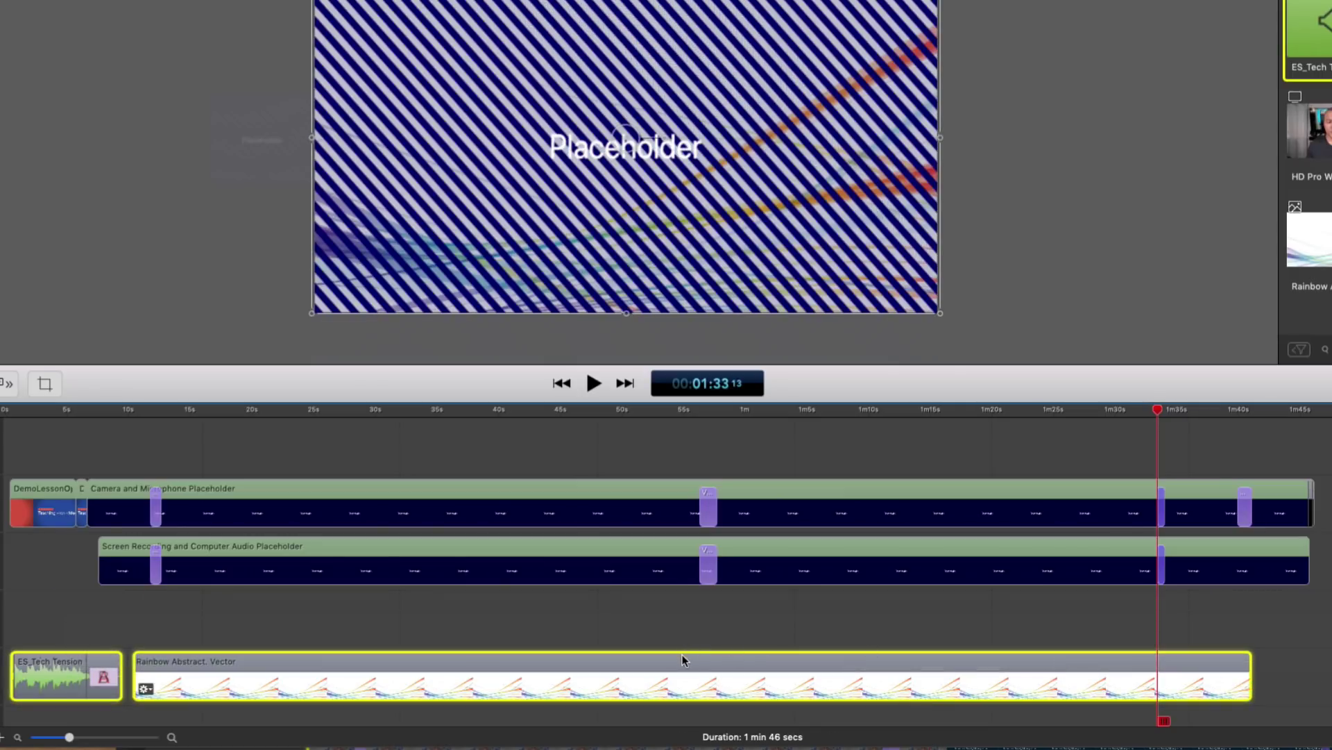
{"action": "left_click_drag", "start_coordinate": [681, 663], "coordinate": [684, 646]}
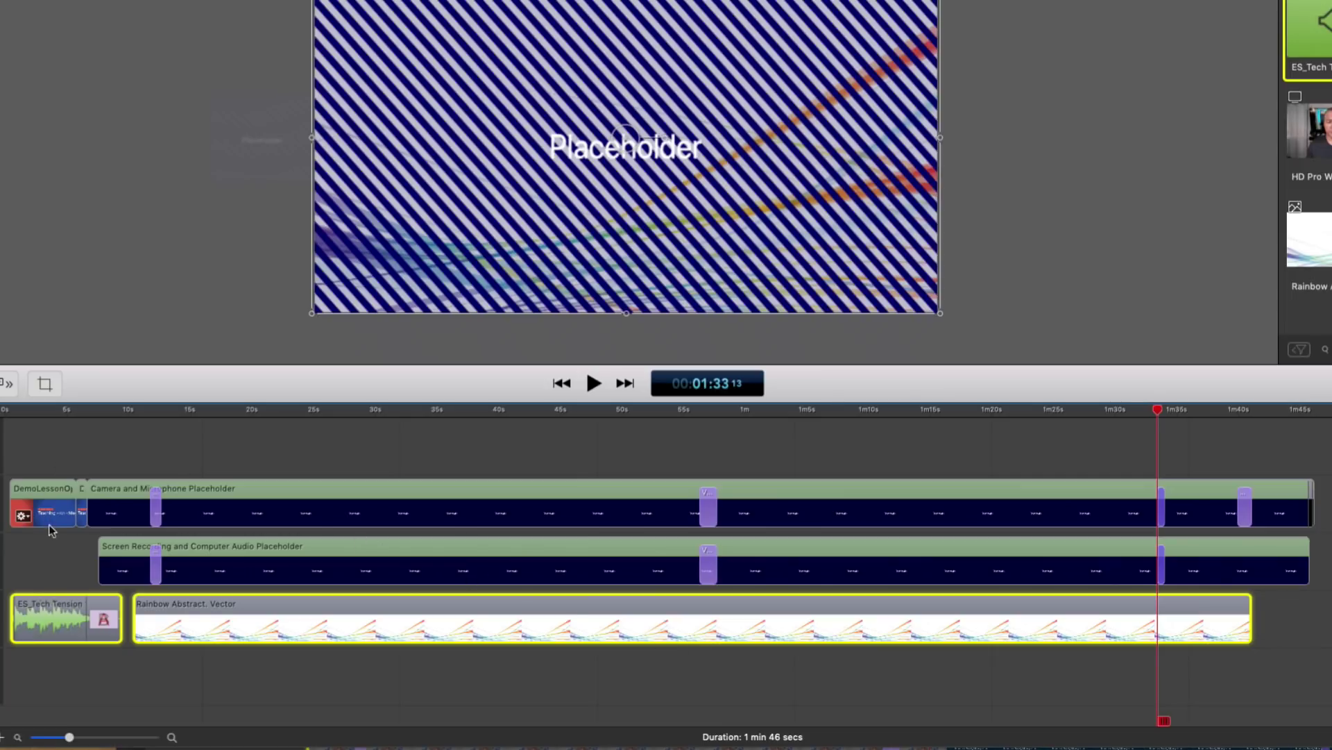
- Play the placeholders' actions, first from about 0:55 and once more from about 0:11
{"action": "left_click", "coordinate": [1316, 519]}
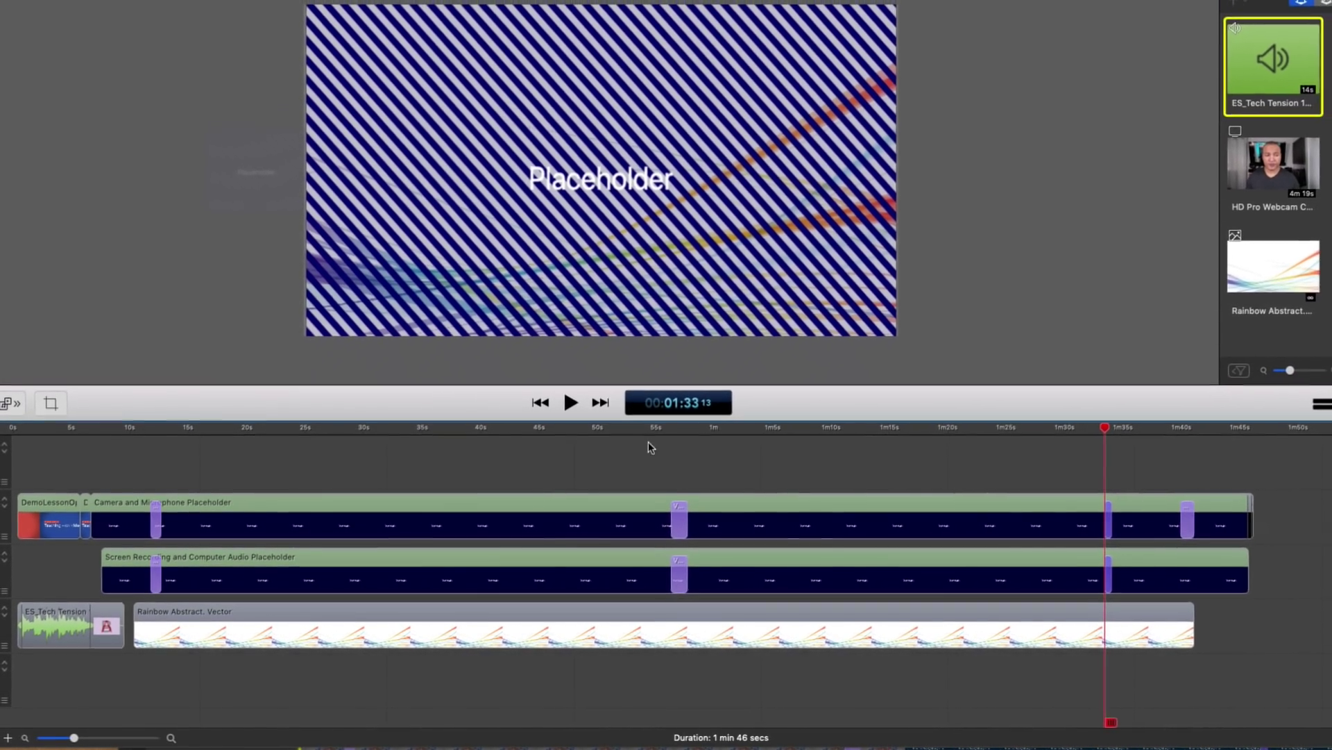
{"action": "left_click", "coordinate": [651, 437]}
{"action": "key", "text": "space"}
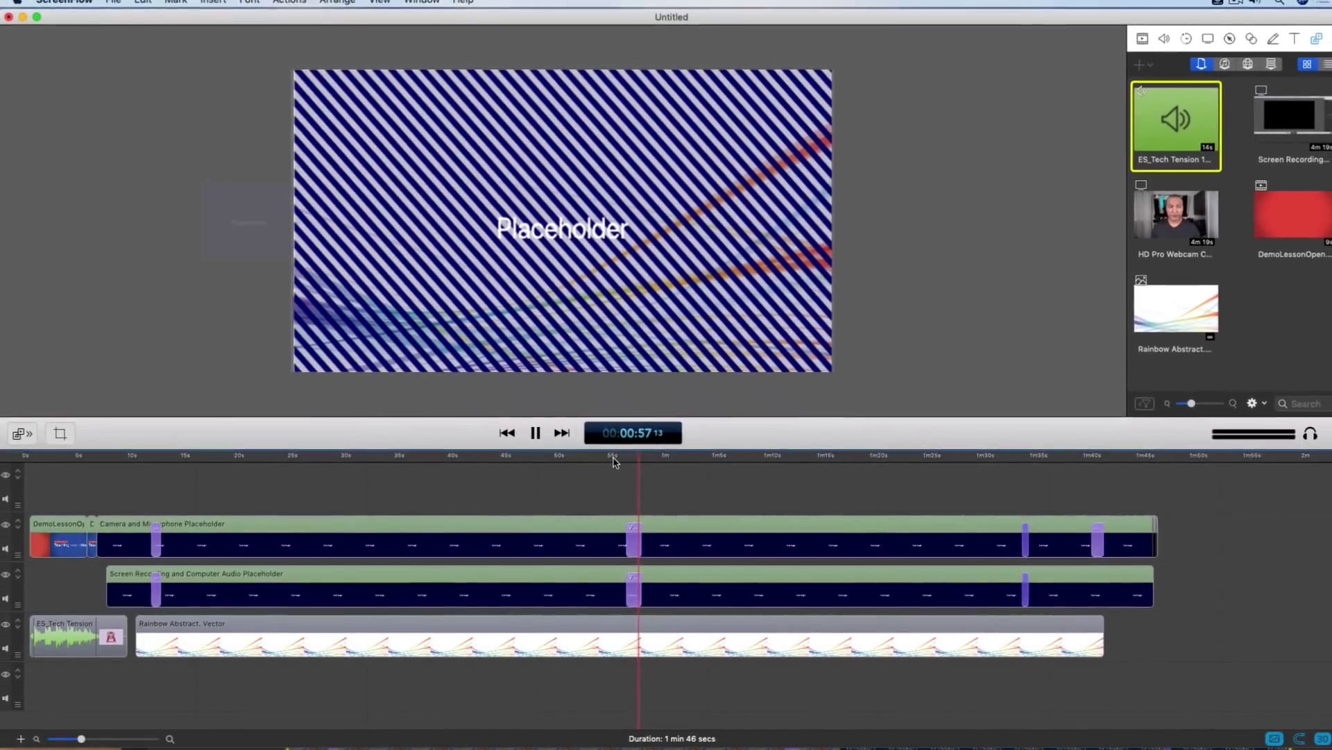
{"action": "key", "text": "space"}
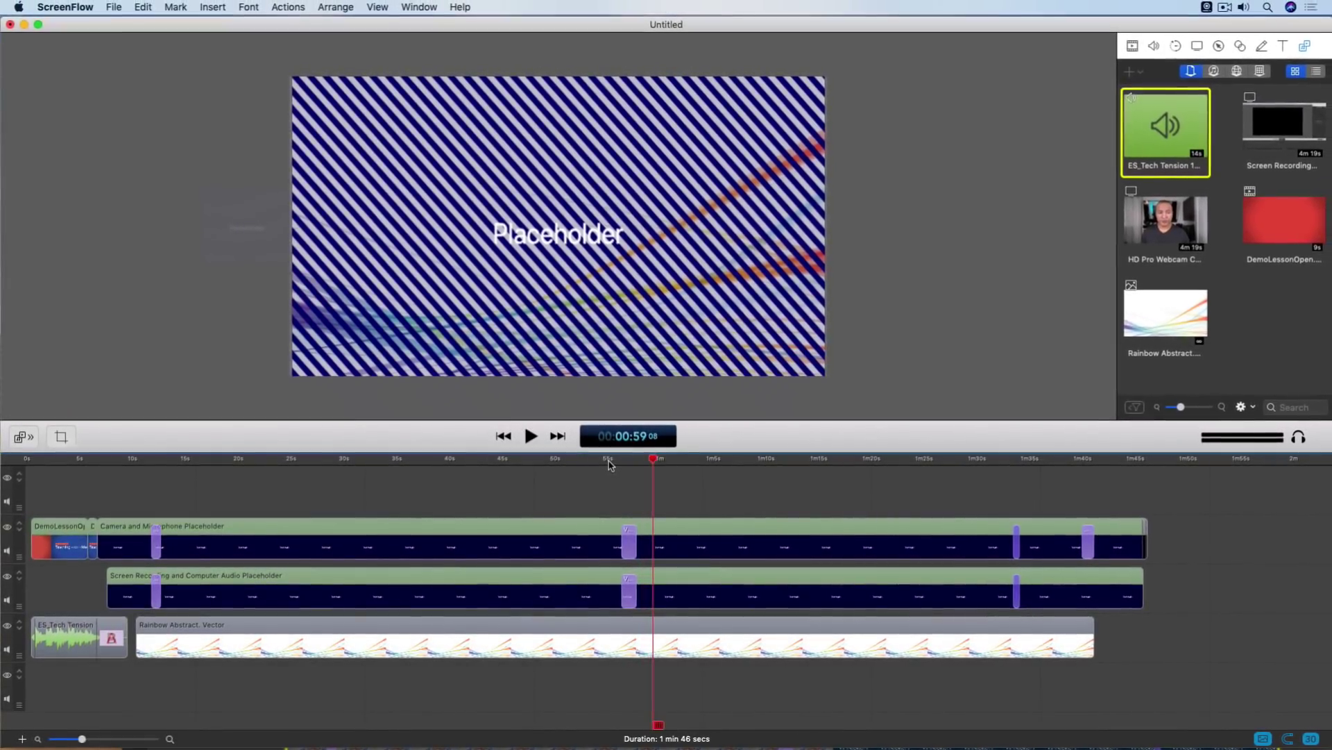
{"action": "left_click", "coordinate": [150, 464]}
{"action": "key", "text": "space"}
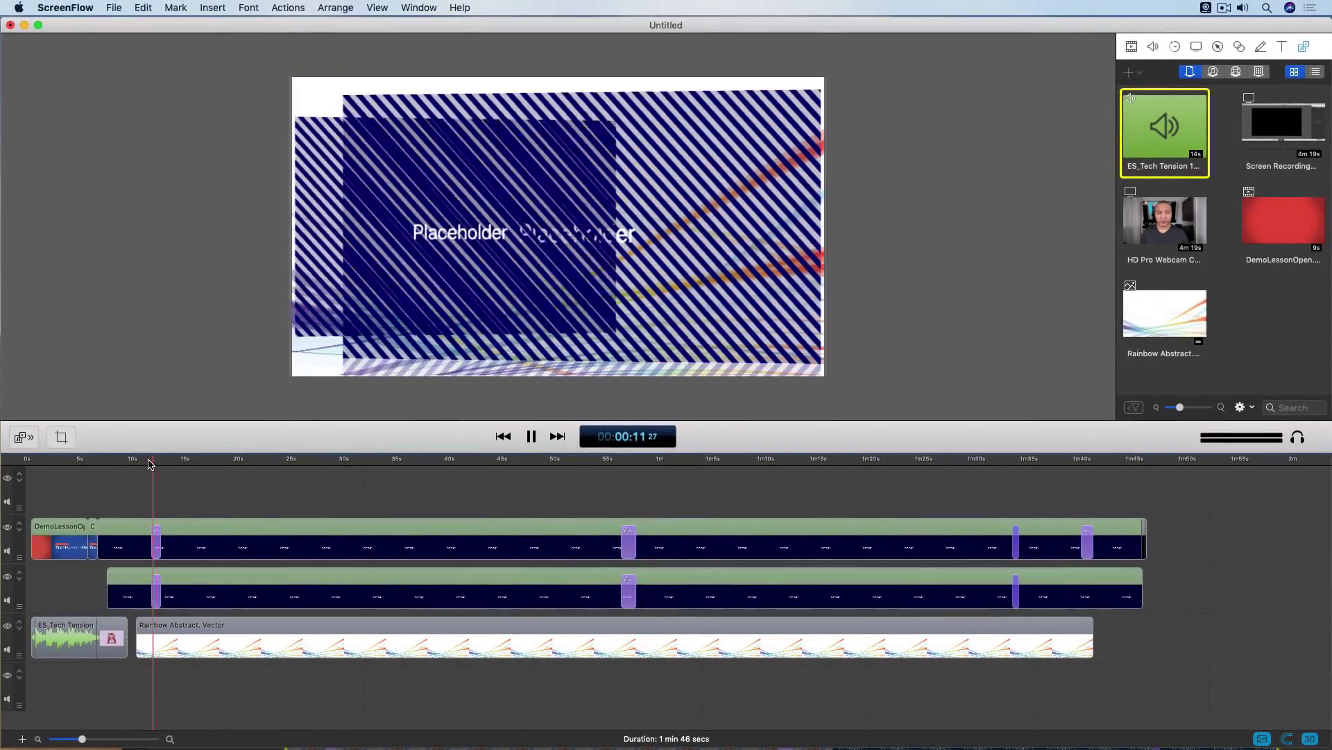
{"action": "key", "text": "space"}
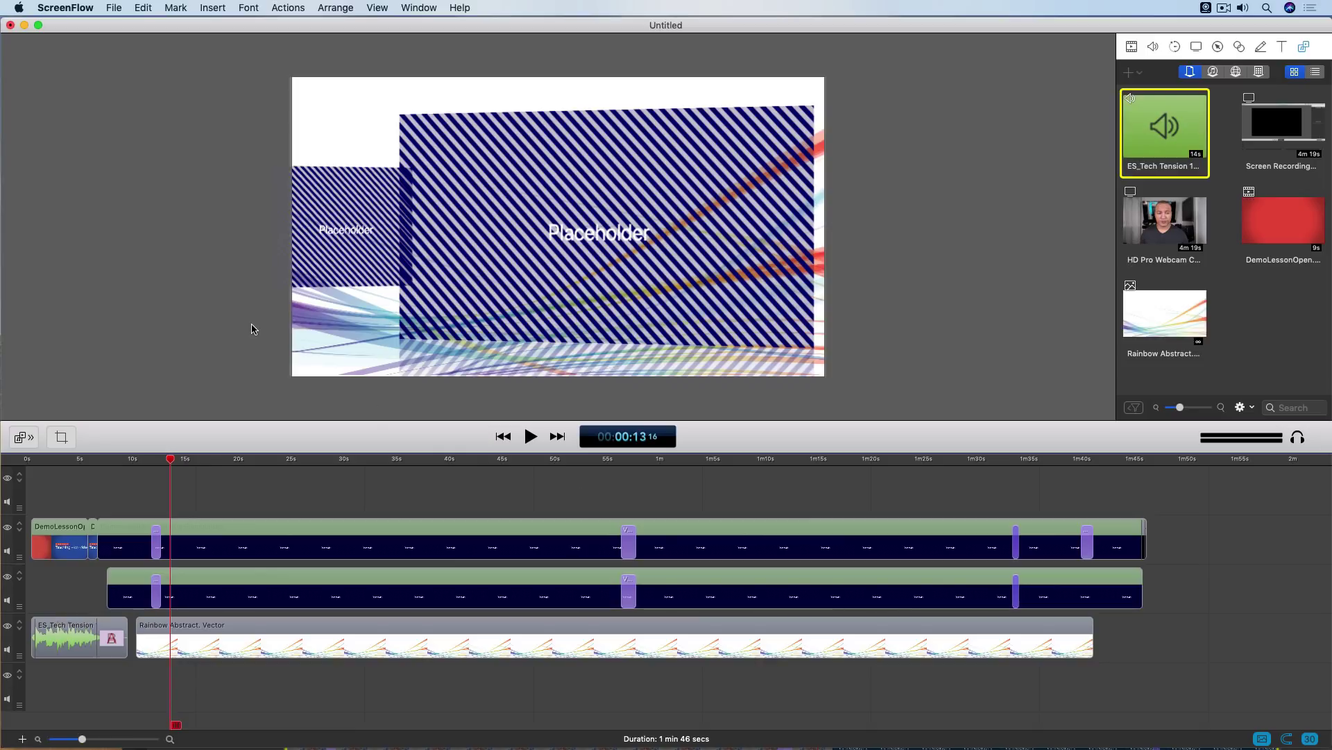
- Save the document as a template named Demo Lesson Template 01
{"action": "left_click", "coordinate": [114, 8]}
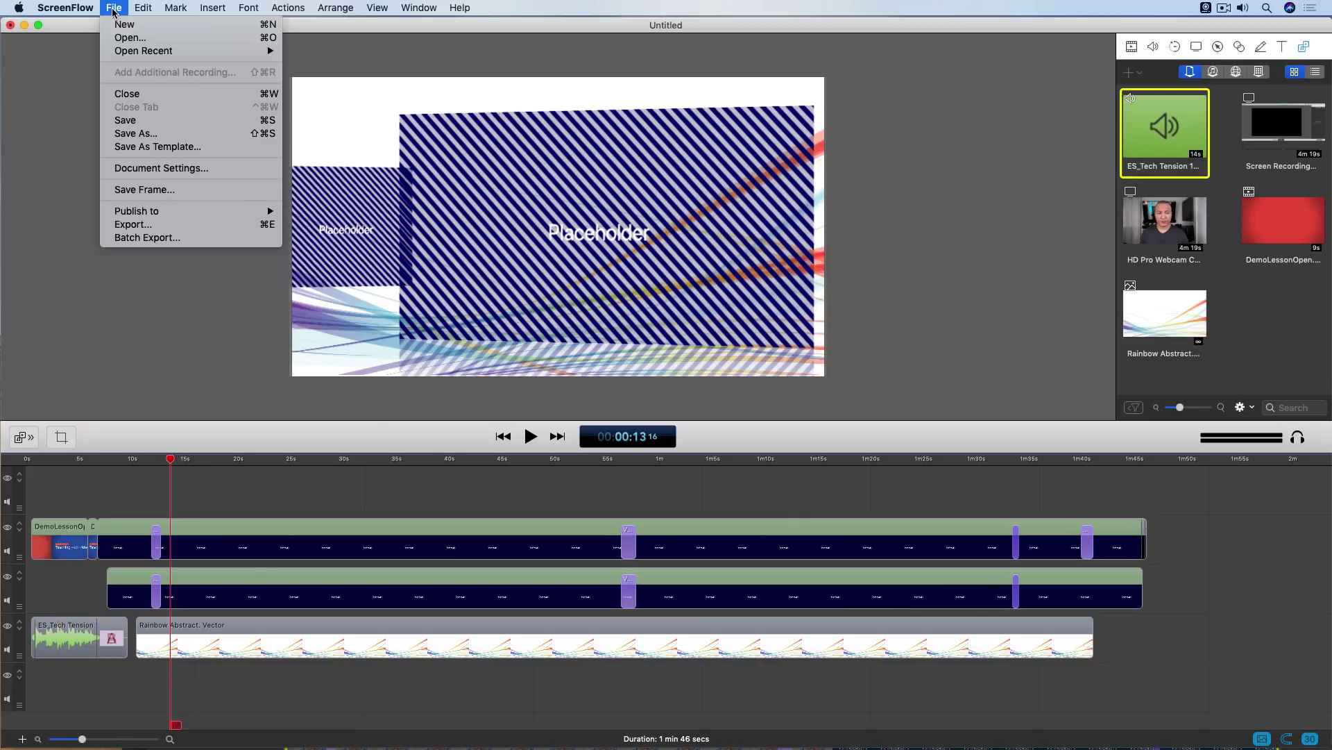
{"action": "left_click", "coordinate": [194, 152]}
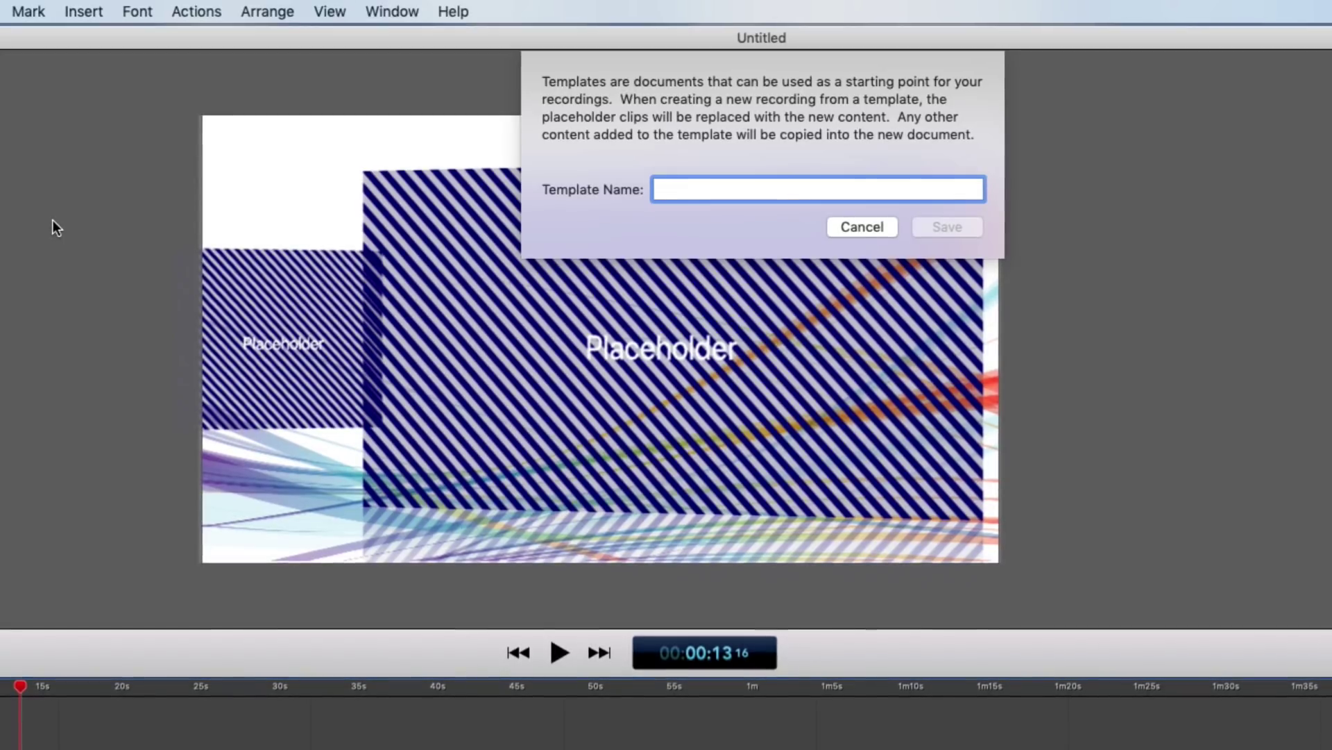
{"action": "type", "text": "Demo Lesson Template 01"}
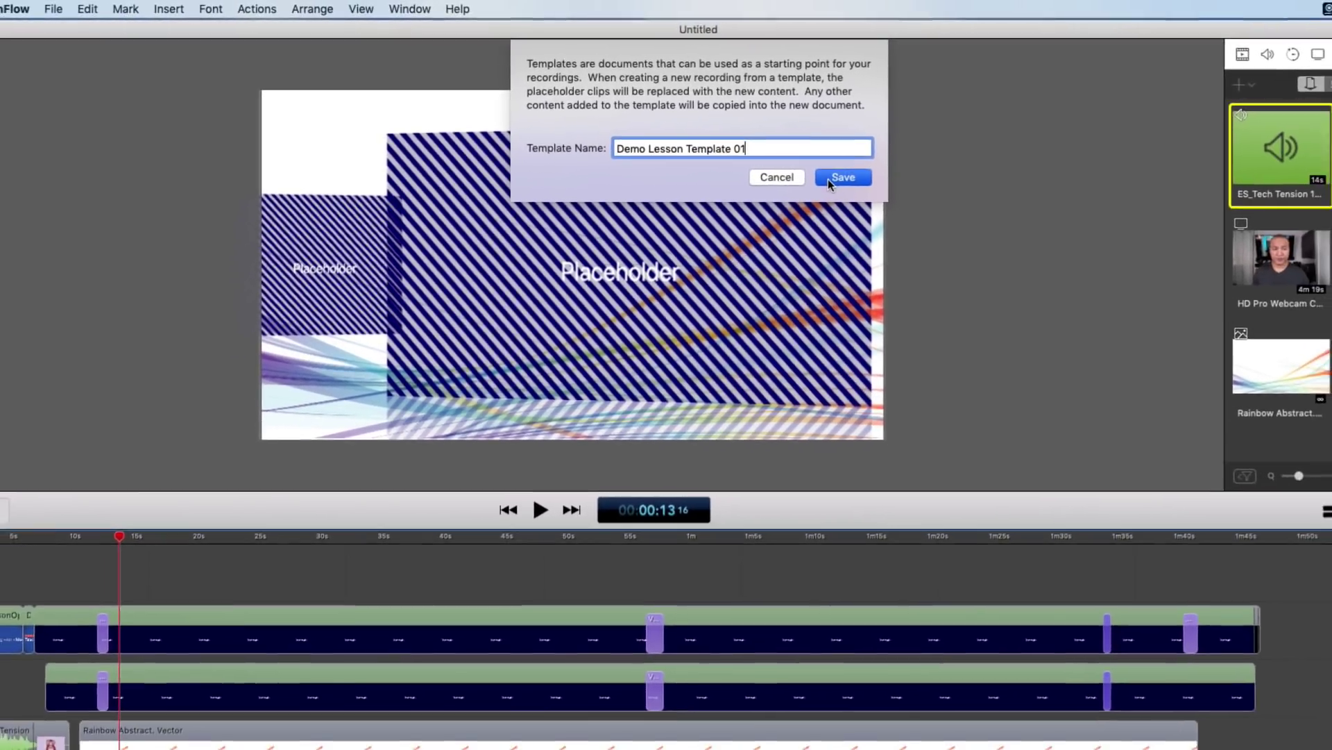
{"action": "left_click", "coordinate": [845, 186]}
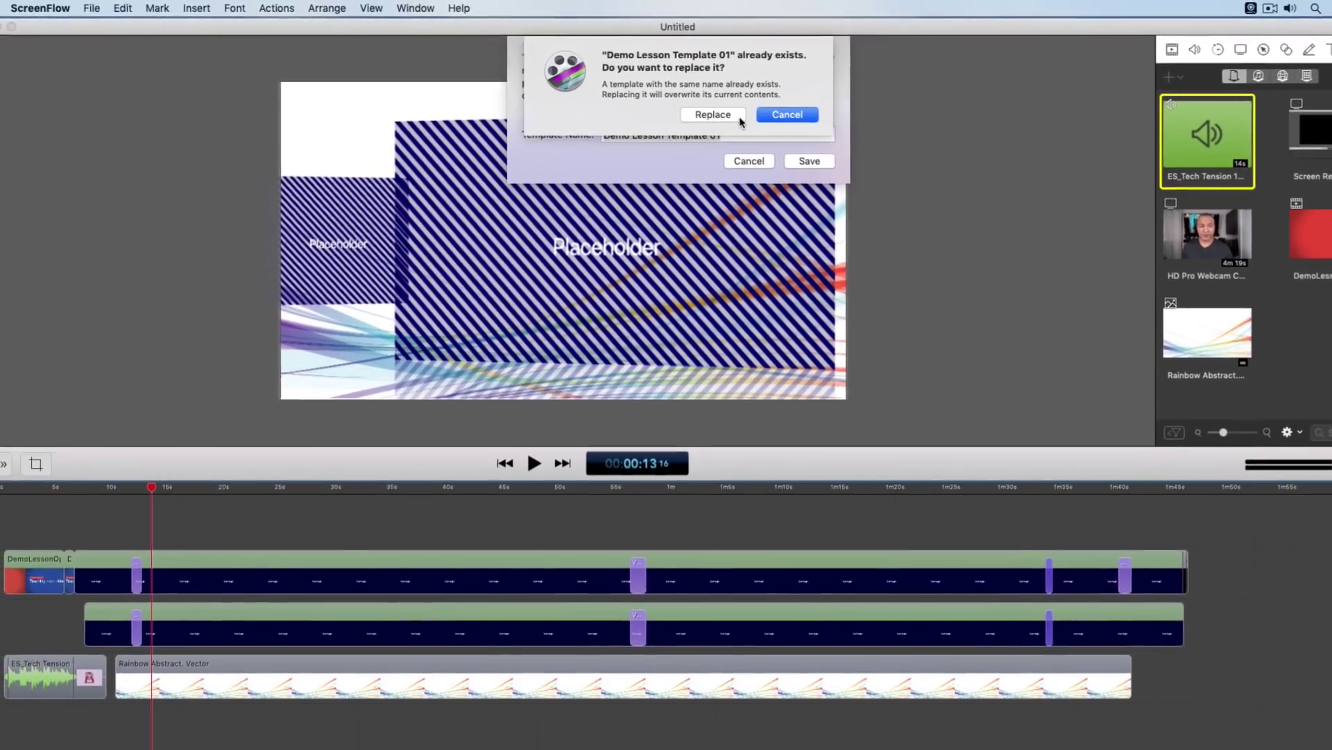
{"action": "left_click", "coordinate": [787, 114]}
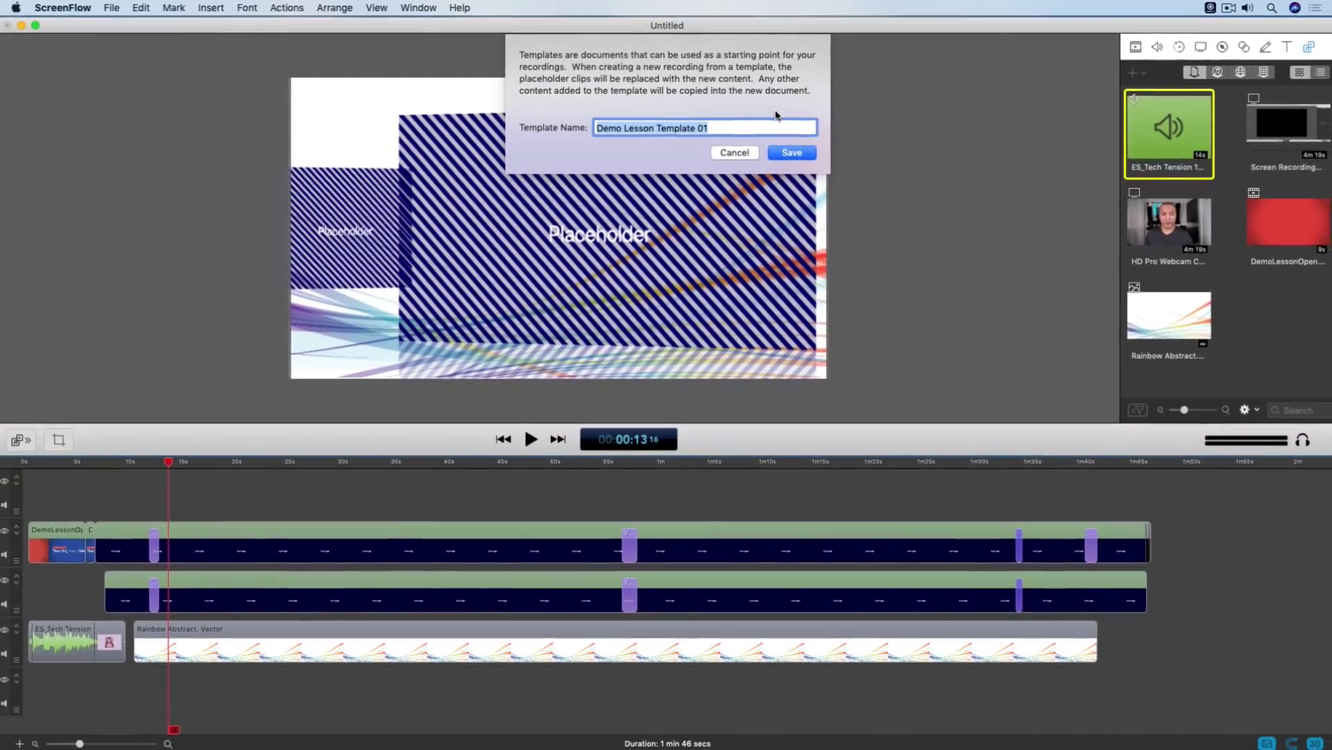
{"action": "key", "text": "Return"}
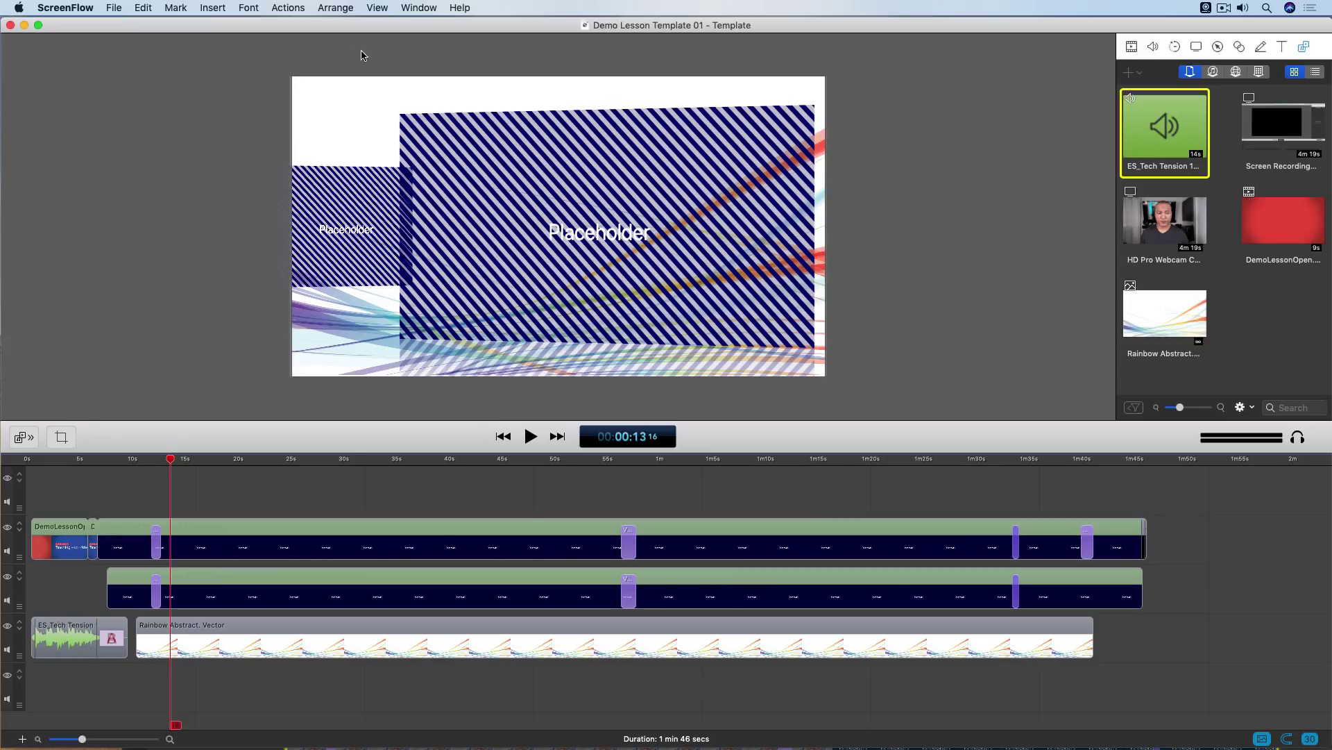
- Close the template document and bring up the saved templates available for starting a new document
{"action": "left_click", "coordinate": [10, 26]}
{"action": "double_click", "coordinate": [296, 222]}
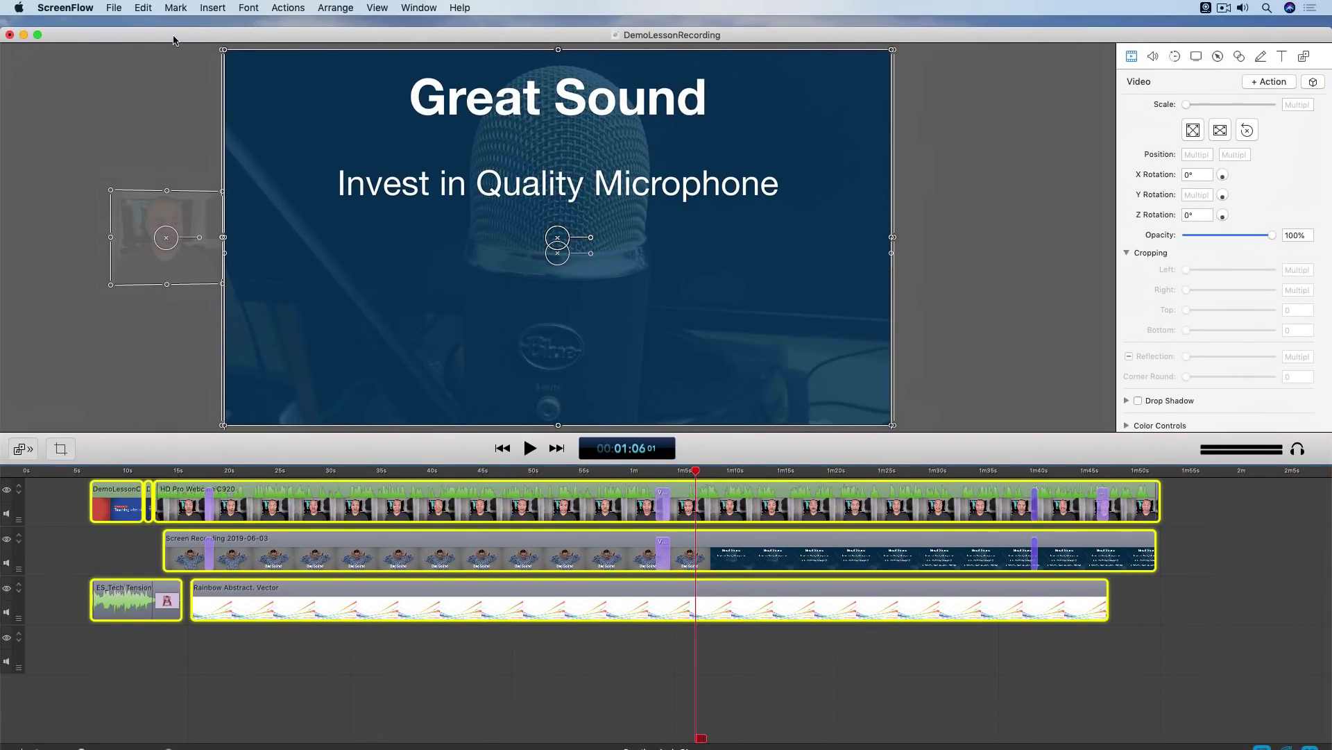
{"action": "left_click", "coordinate": [112, 8]}
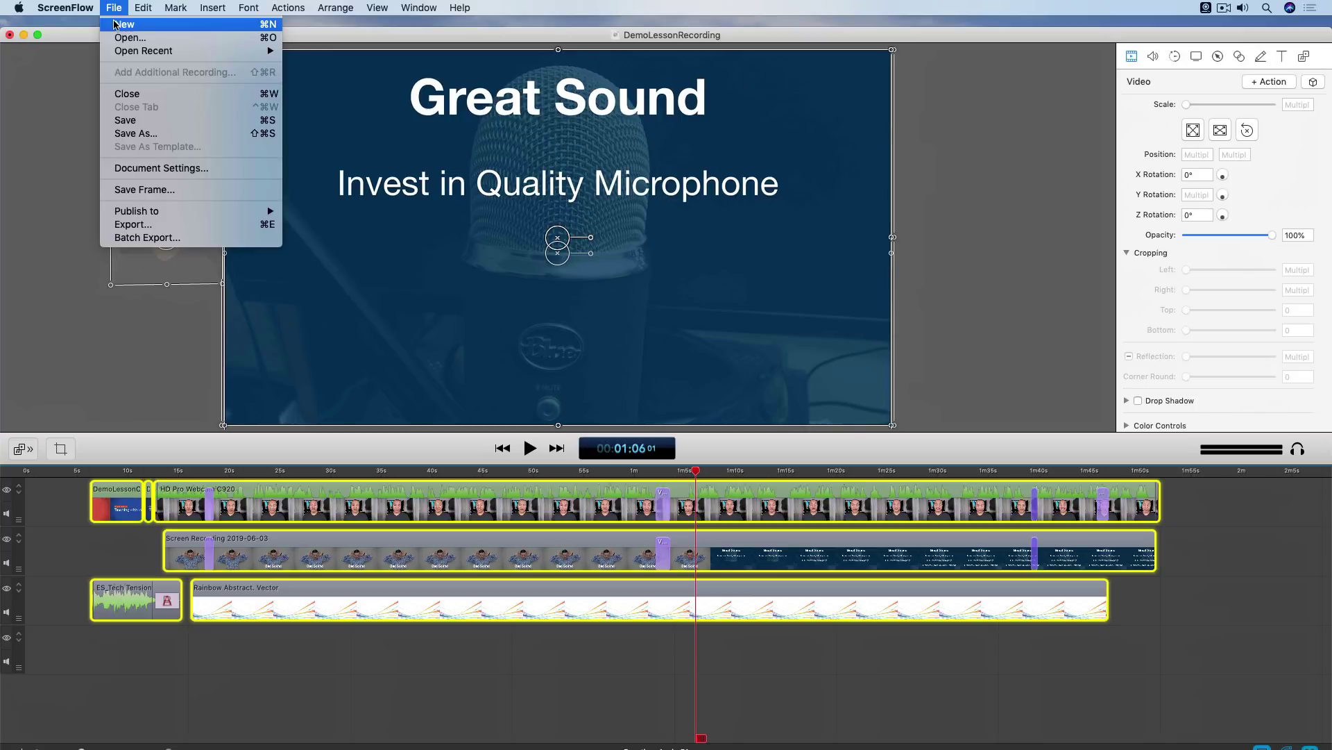
{"action": "left_click", "coordinate": [118, 25]}
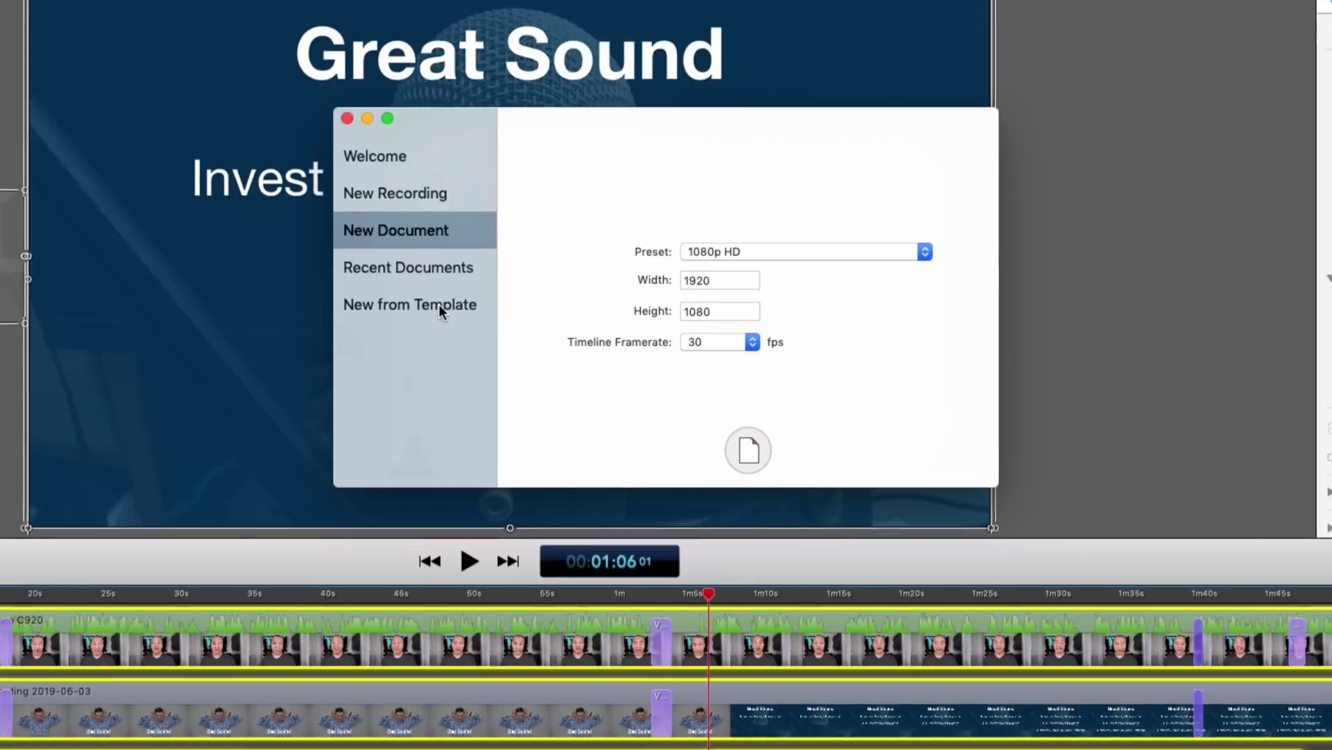
{"action": "left_click", "coordinate": [437, 309]}
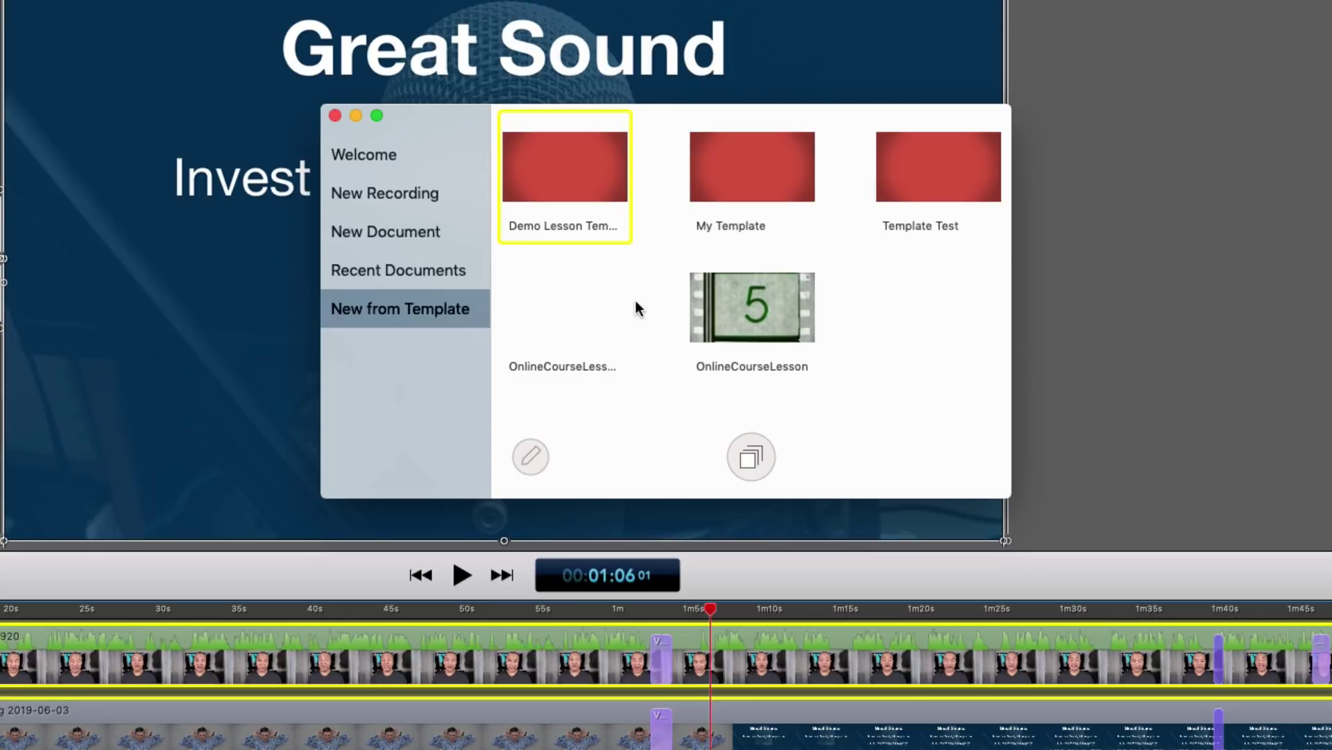
- Create a new document from the Demo Lesson template
{"action": "left_click", "coordinate": [741, 190]}
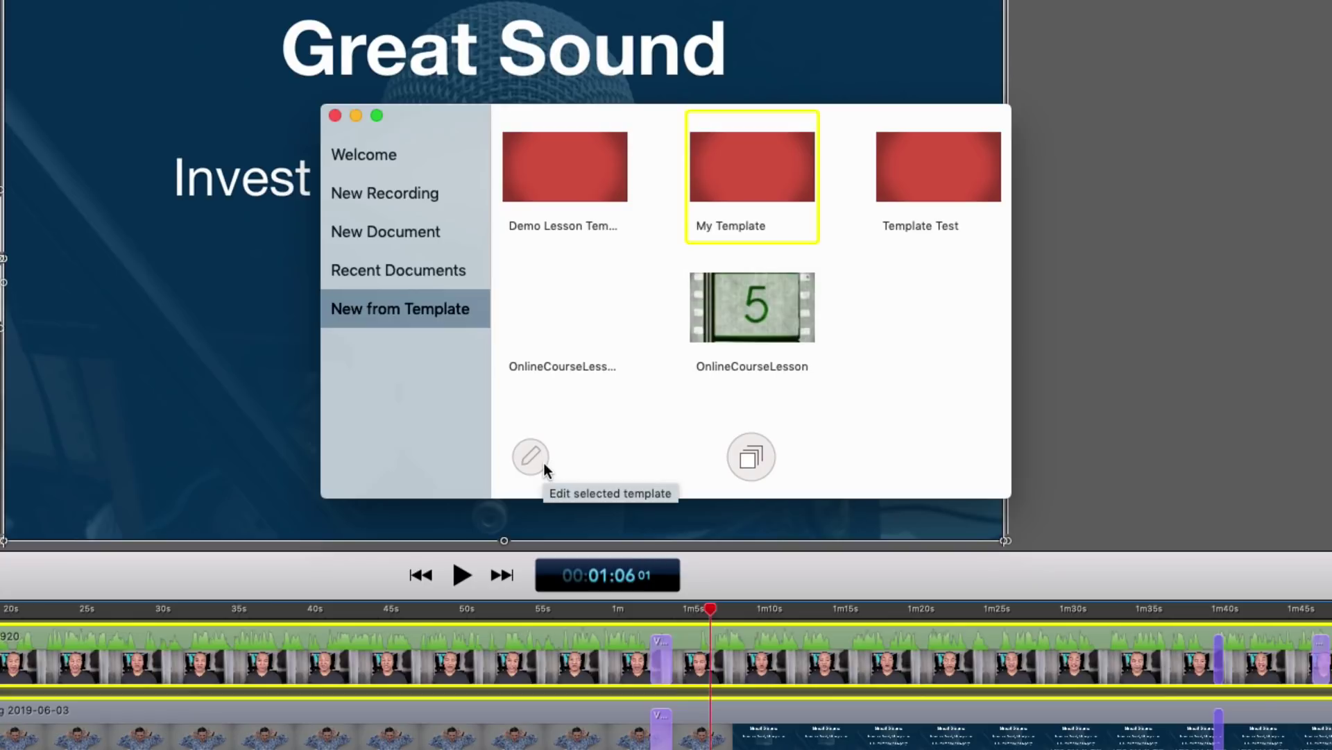
{"action": "left_click", "coordinate": [573, 222]}
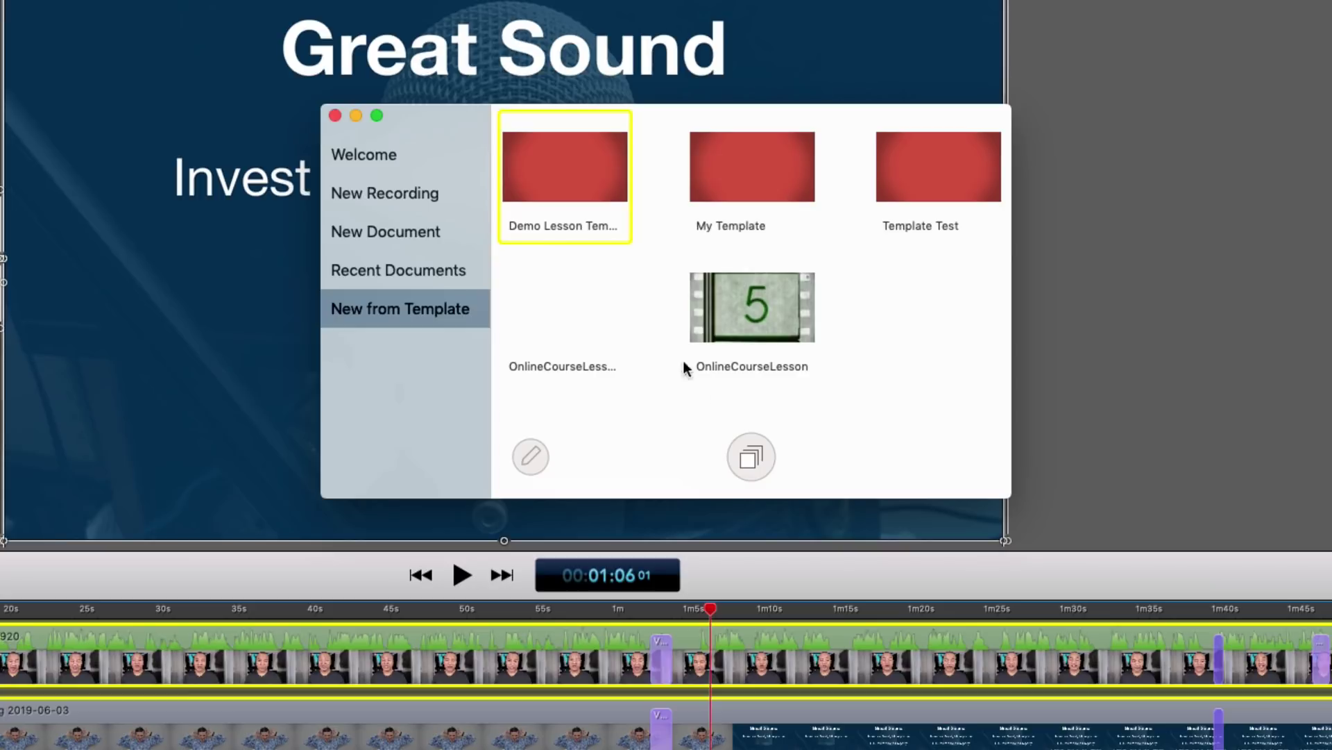
{"action": "left_click", "coordinate": [751, 640]}
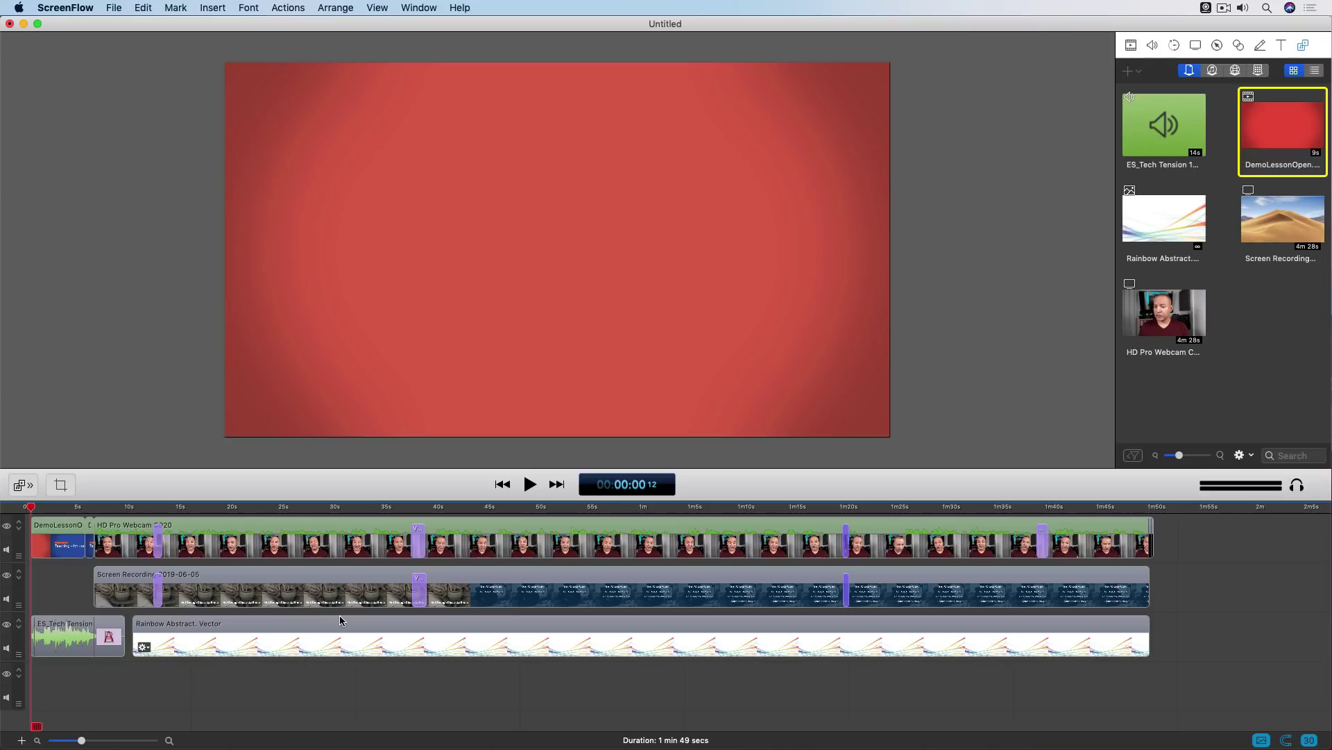
- Play the opening of the new lesson from the start to about 0:09
{"action": "key", "text": "space"}
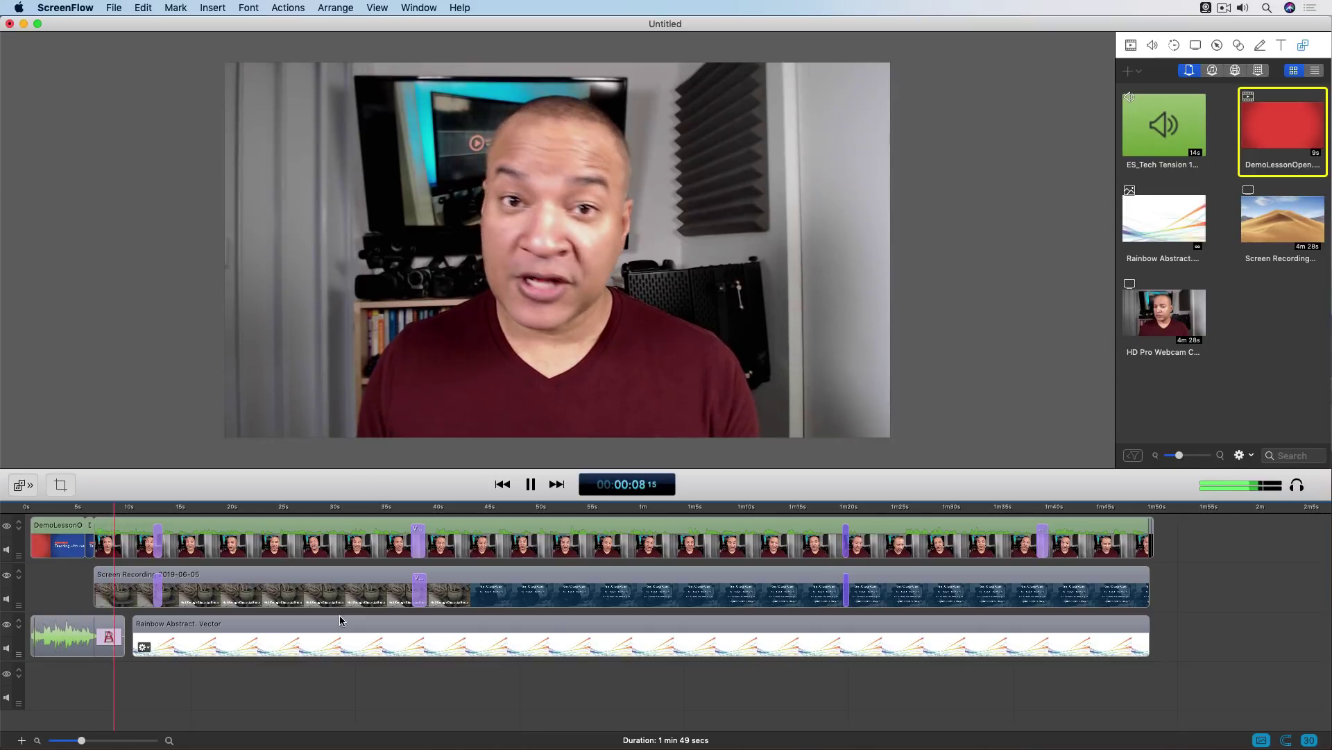
{"action": "key", "text": "space"}
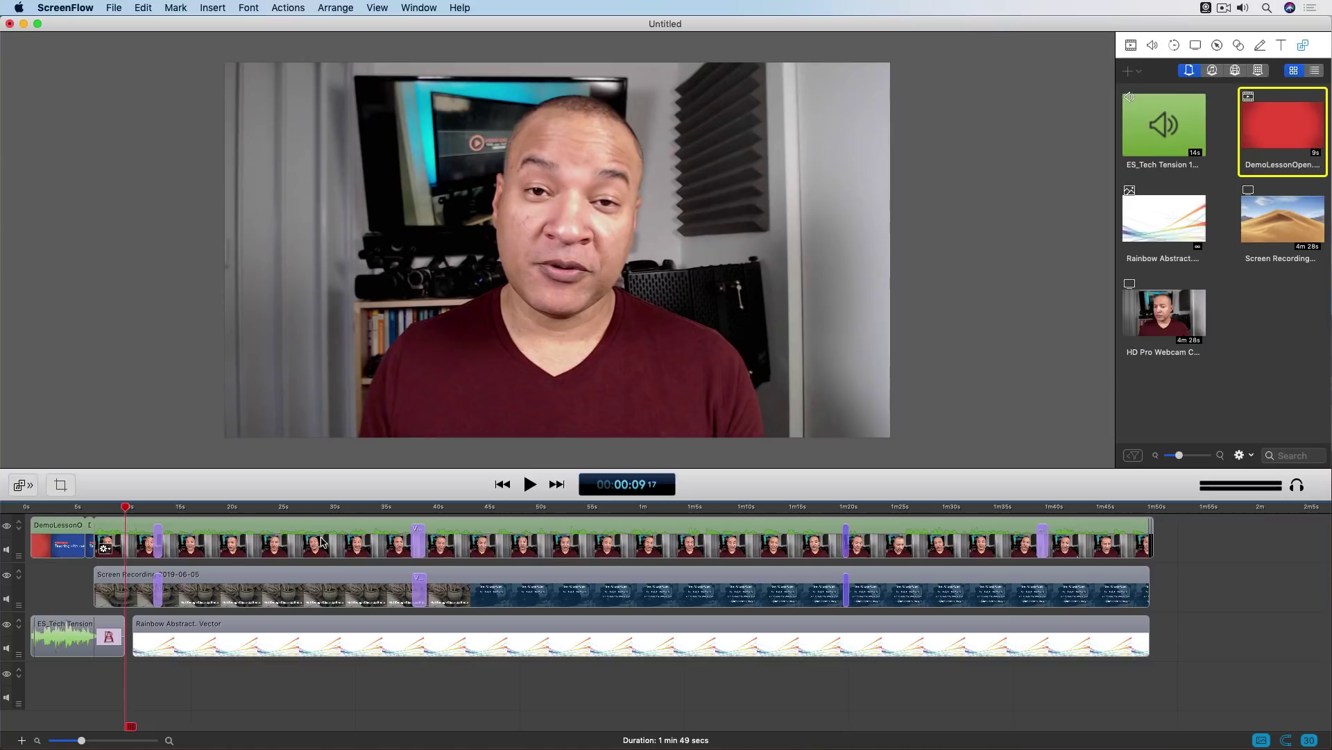
- Move the playhead to about 0:34 and select the webcam clip's video action near 0:38 for repositioning
{"action": "left_click_drag", "start_coordinate": [359, 510], "coordinate": [384, 512]}
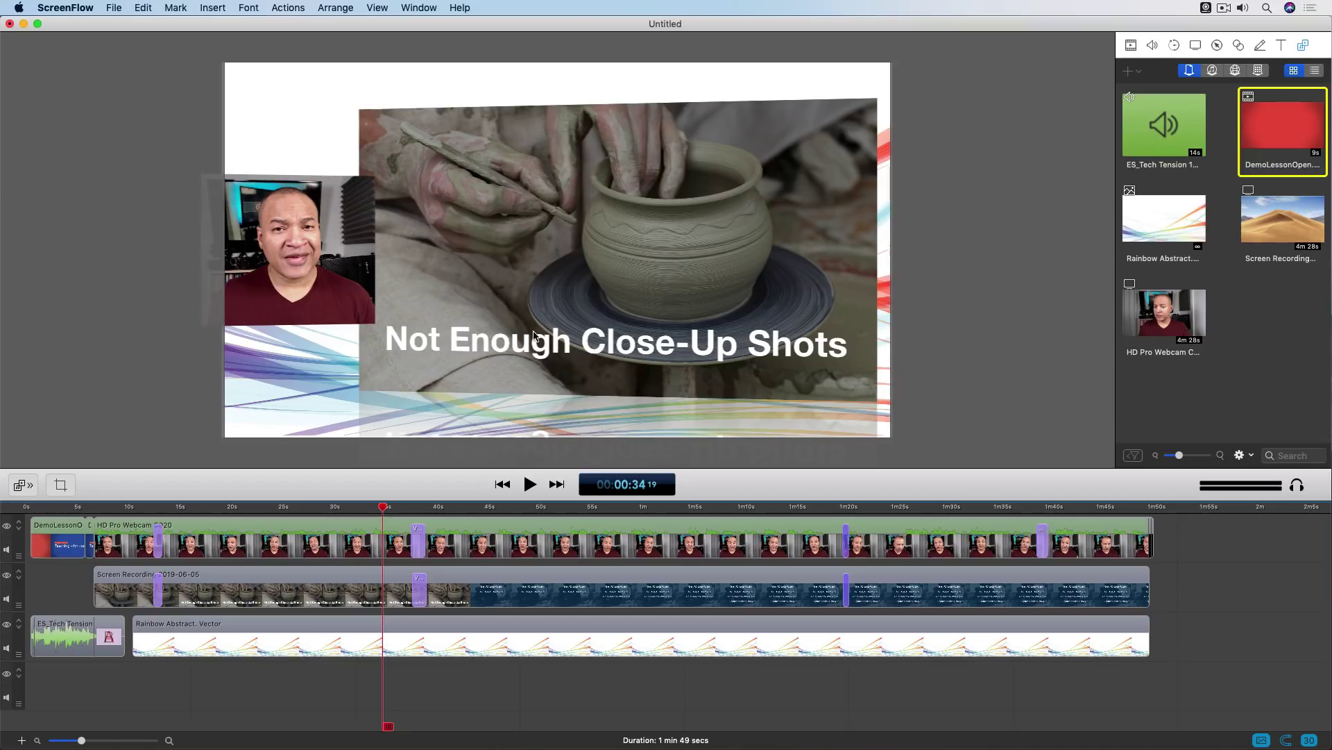
{"action": "left_click", "coordinate": [418, 547]}
{"action": "mouse_move", "coordinate": [419, 547]}
{"action": "left_mouse_down"}
{"action": "mouse_move", "coordinate": [460, 548]}
{"action": "mouse_move", "coordinate": [377, 544]}
{"action": "mouse_move", "coordinate": [421, 544]}
{"action": "left_mouse_up"}
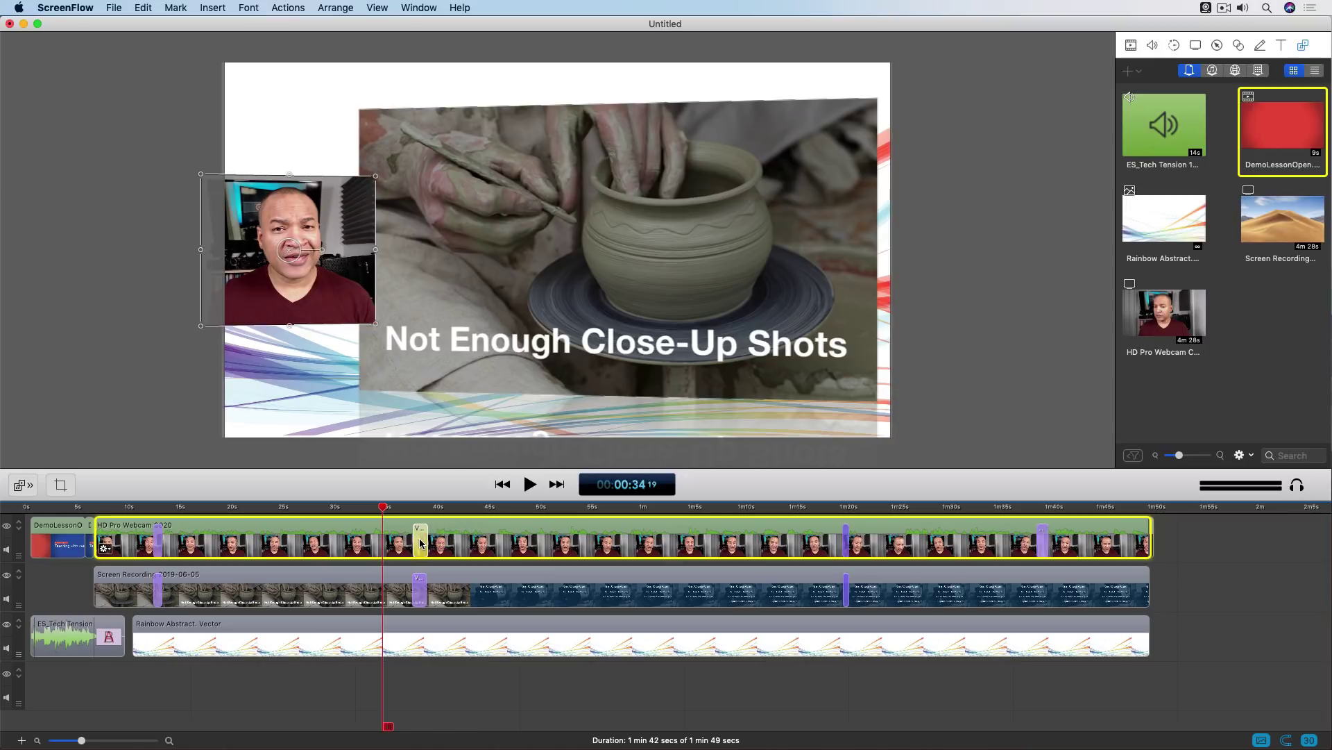